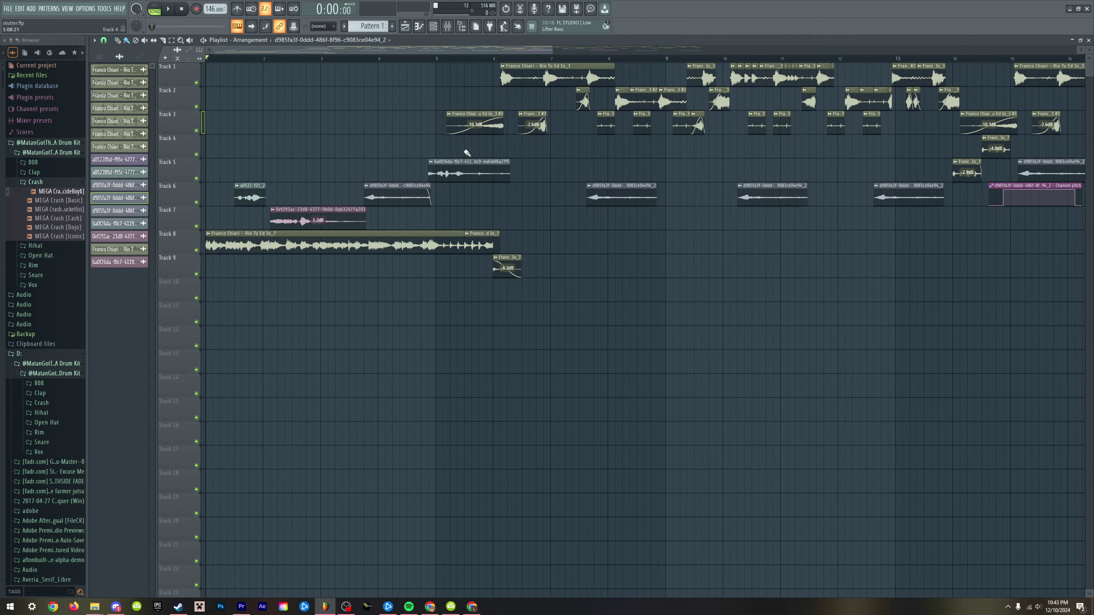
- Inspect the sampler settings of the full Franco Chiari - Rio Tu Ed Io sample and of its Rio Tu Ed Io_7 clip
scroll(468, 153, "down", 2)
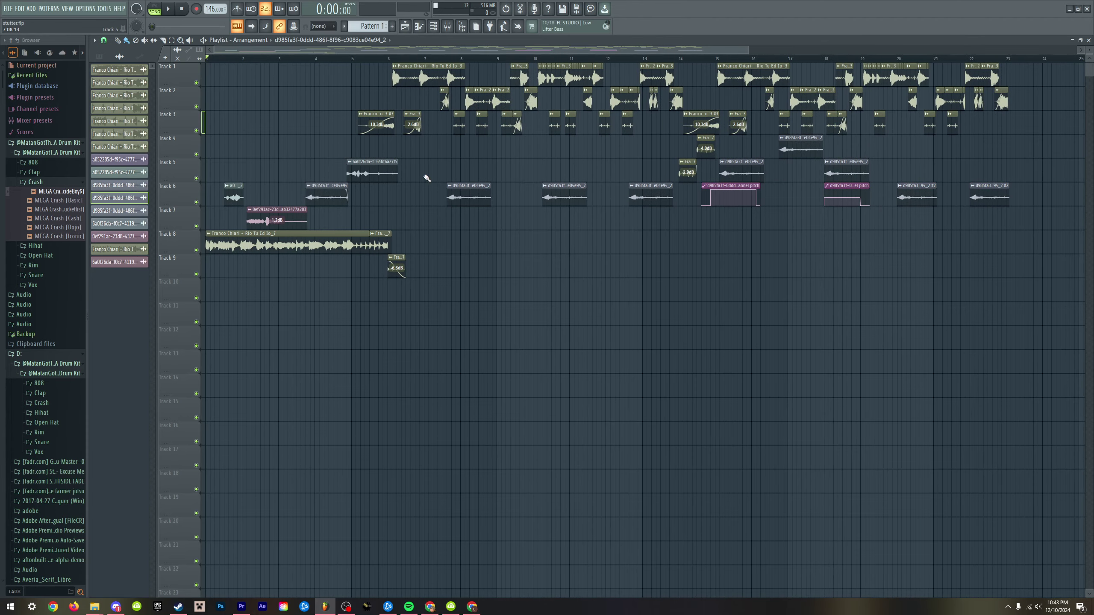
left_click(120, 70)
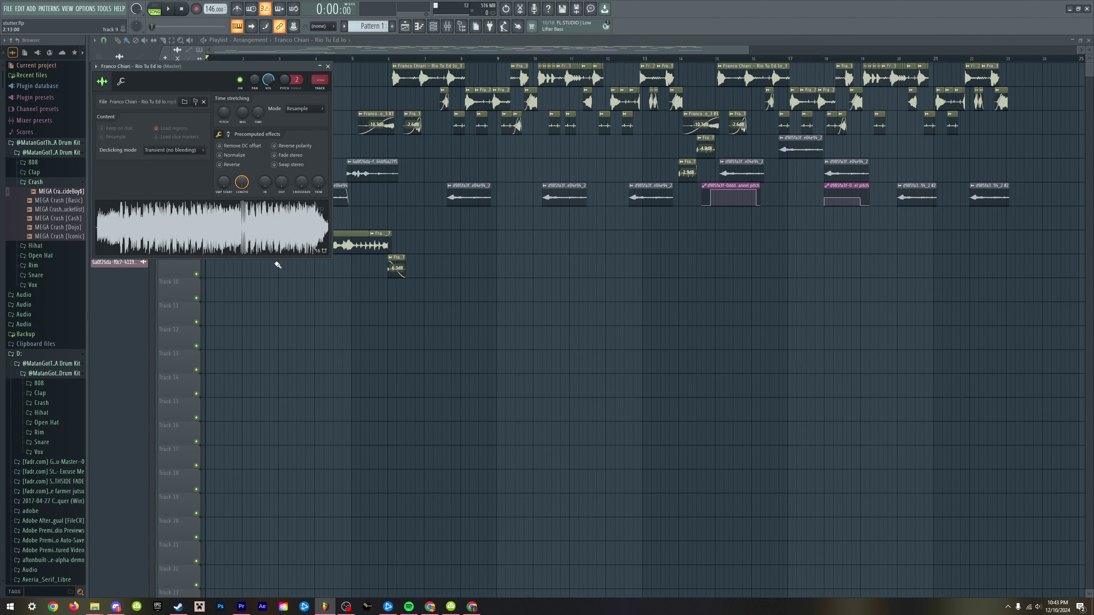
left_click(303, 247)
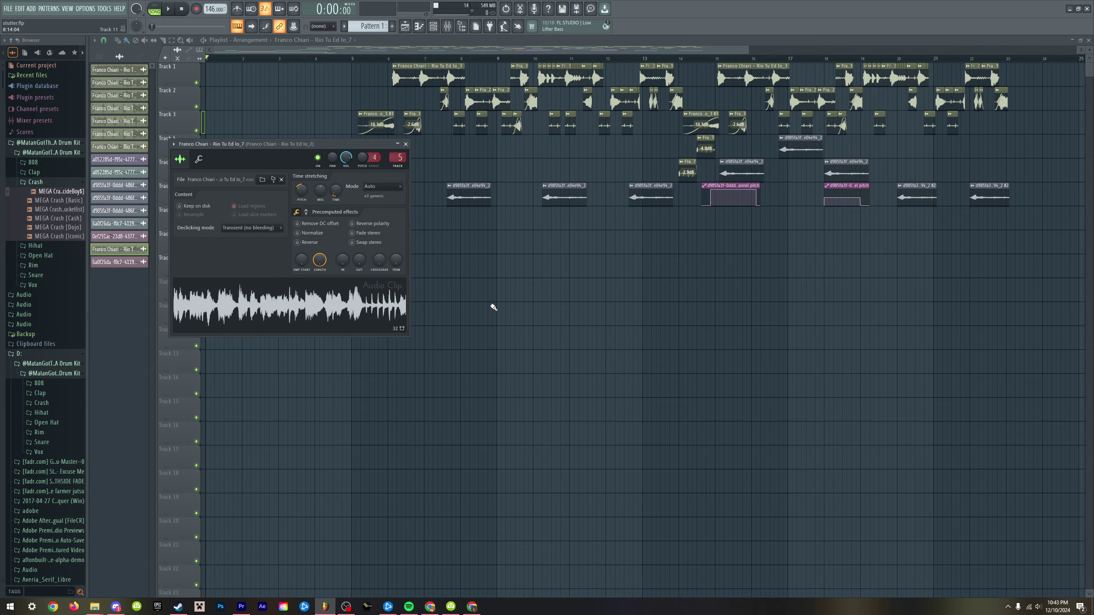
key("Escape")
scroll(340, 281, "up", 3)
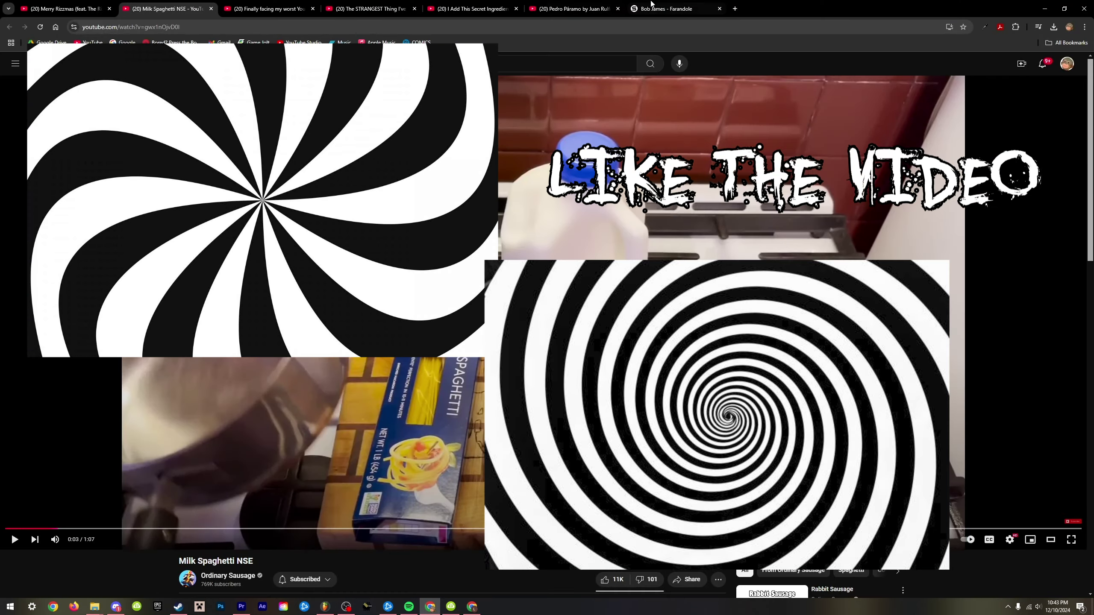
- Switch to the Samplette page in the browser and look through its track filters, checking the genre choices and searching the style choices
left_click(652, 2)
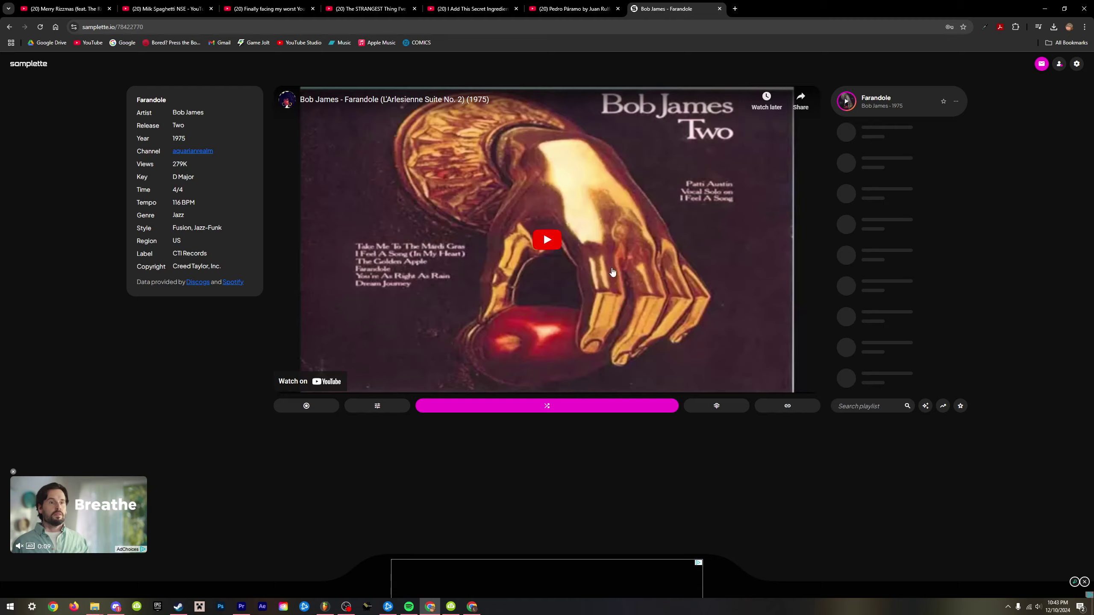
left_click(377, 406)
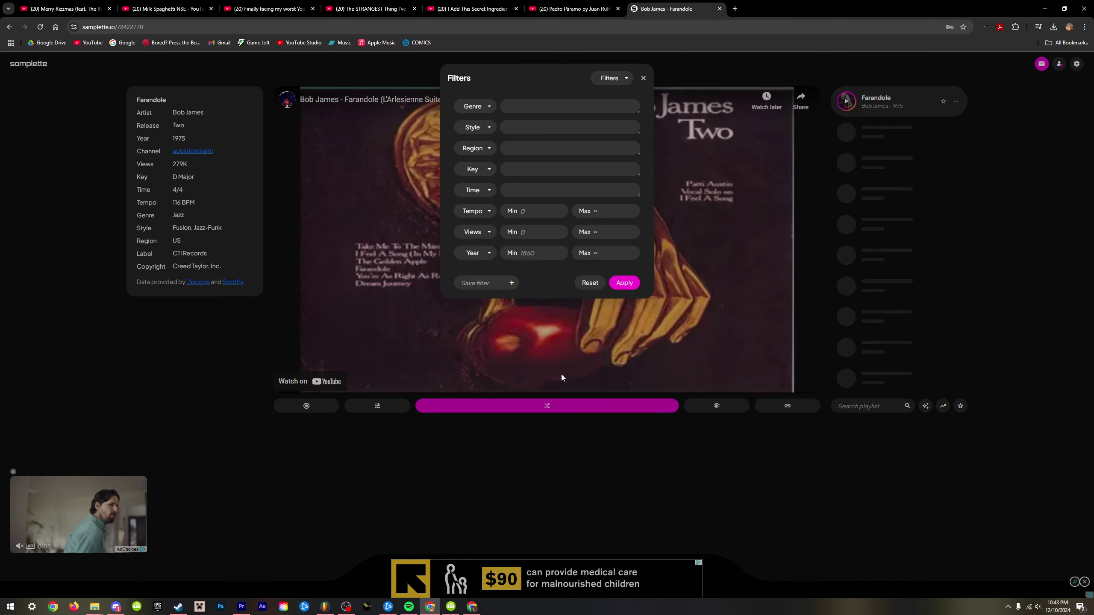
left_click(488, 106)
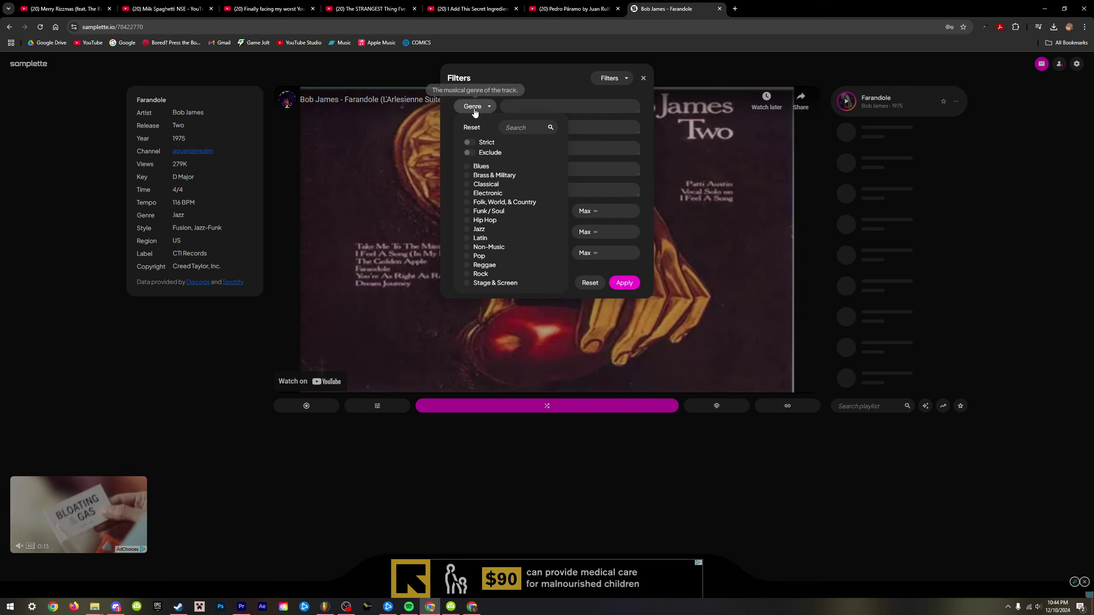
left_click(476, 130)
left_click(523, 148)
type("soul")
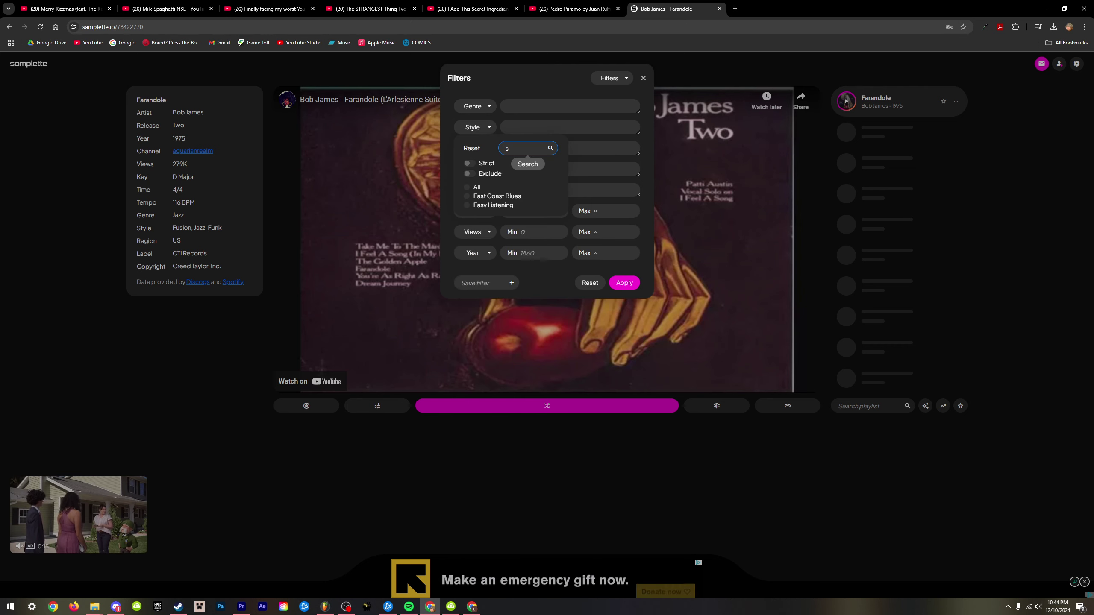
left_click(482, 126)
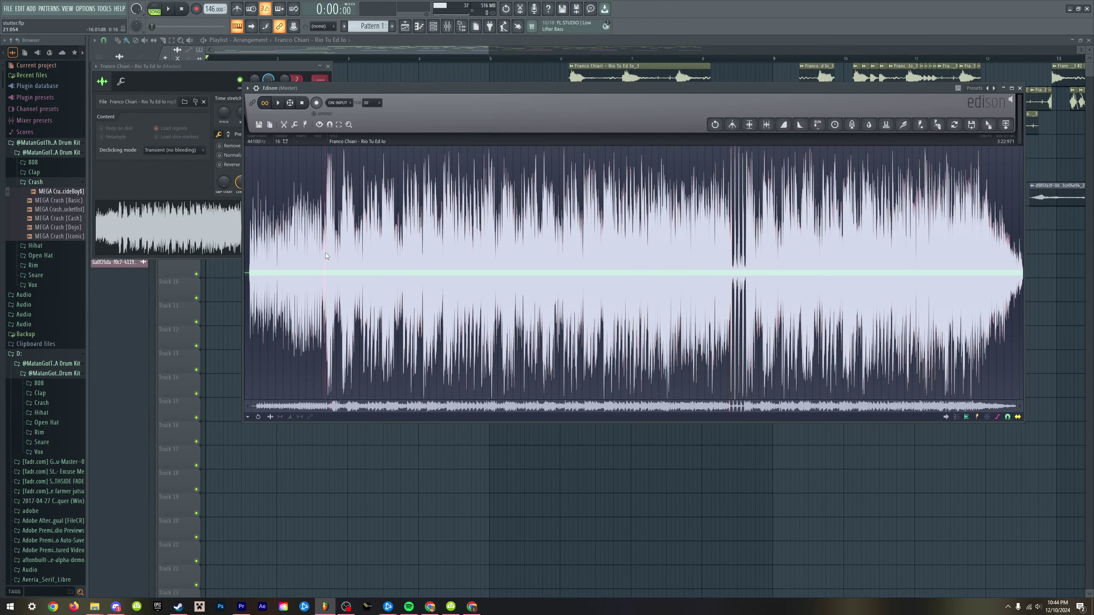
- In FL Studio's Edison, audition the Franco Chiari - Rio Tu Ed Io sample from about 0:20 and review its whole waveform
scroll(326, 255, "up", 10)
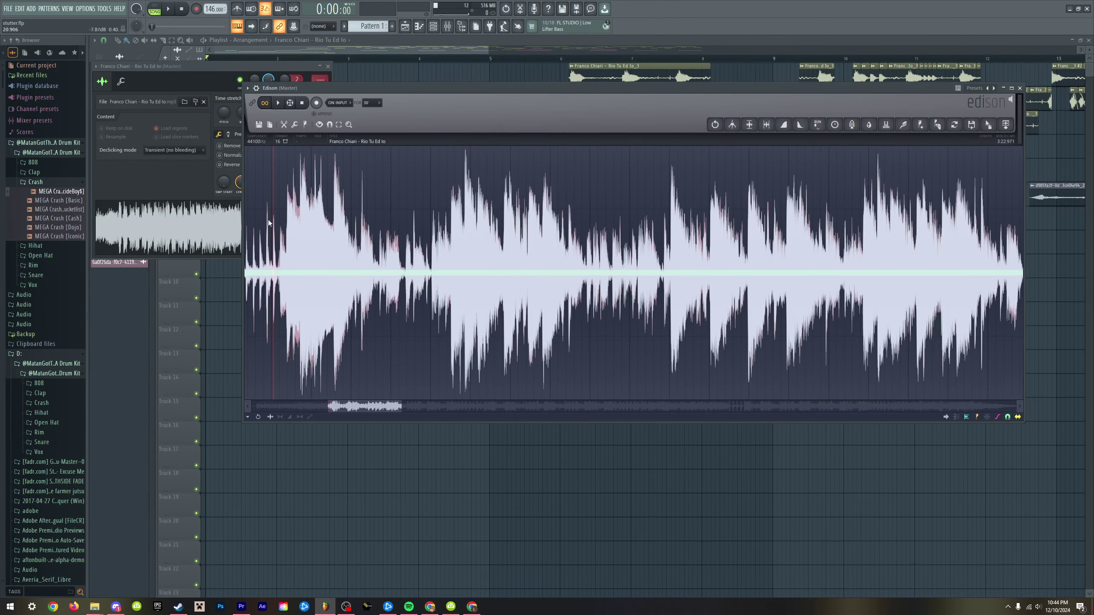
scroll(276, 213, "up", 3)
key("space")
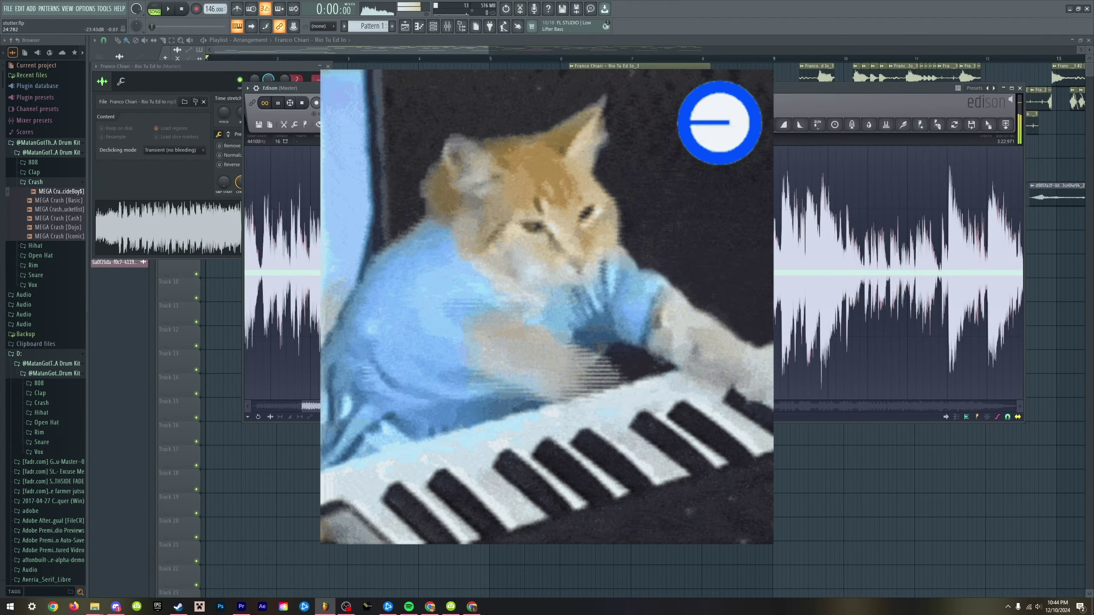
left_click(278, 103)
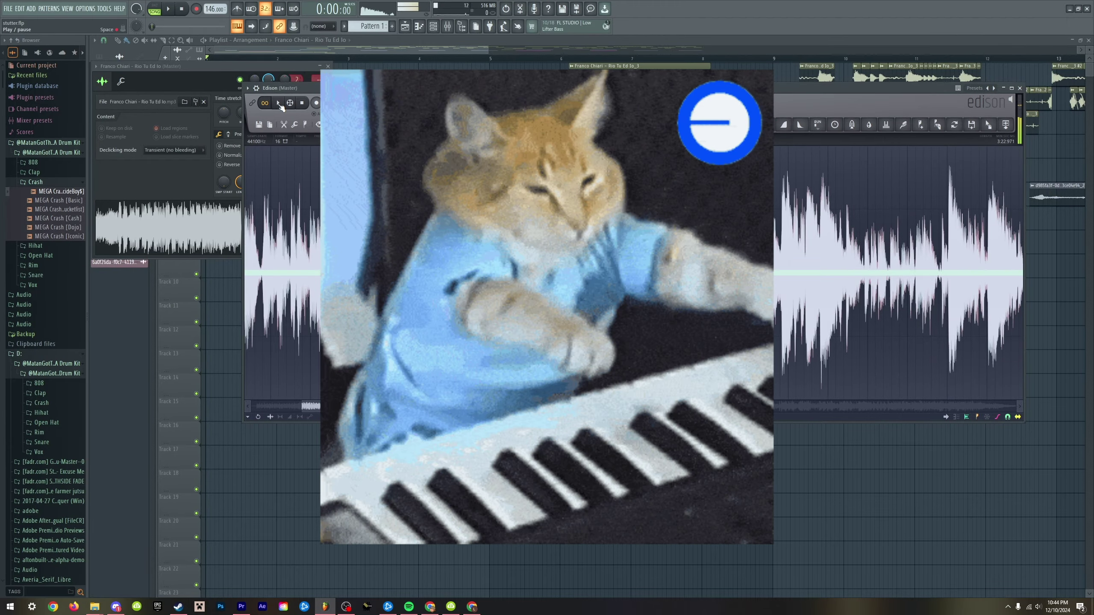
scroll(561, 227, "down", 3)
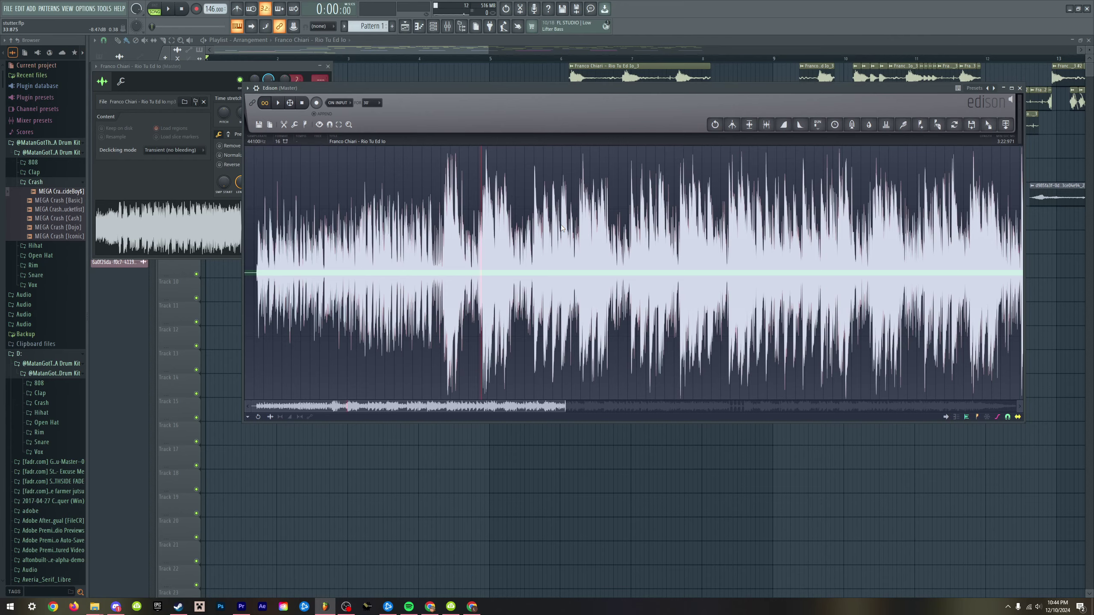
scroll(562, 229, "down", 4)
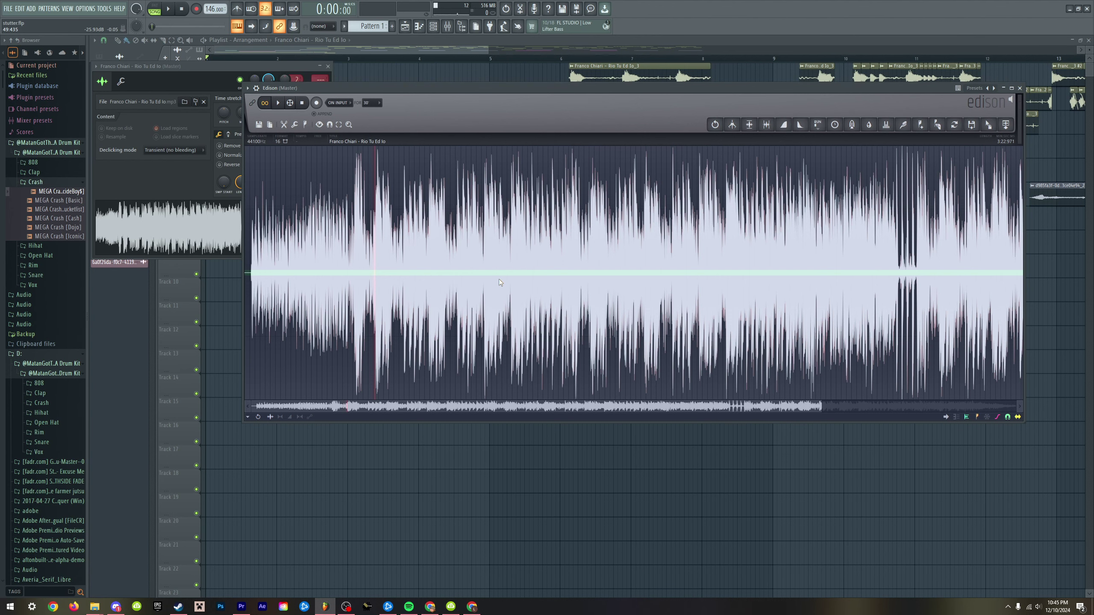
scroll(500, 284, "down", 3)
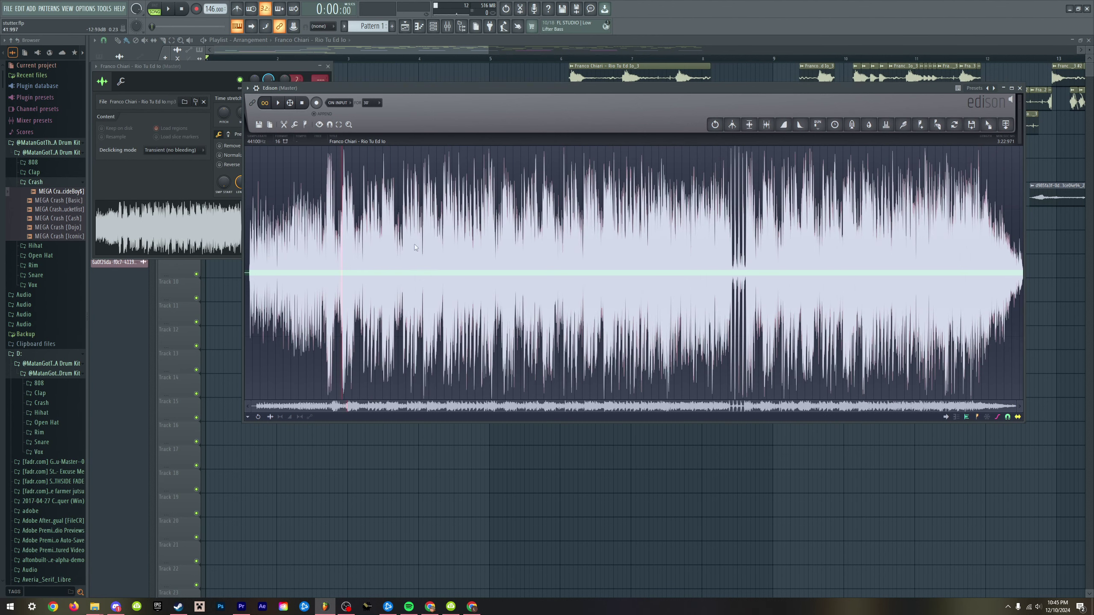
- Trim the silence at the ends of the sample in Edison and enlarge the editor window to examine the stutter hits around 2:10
left_click(766, 124)
left_click_drag(242, 433, 136, 472)
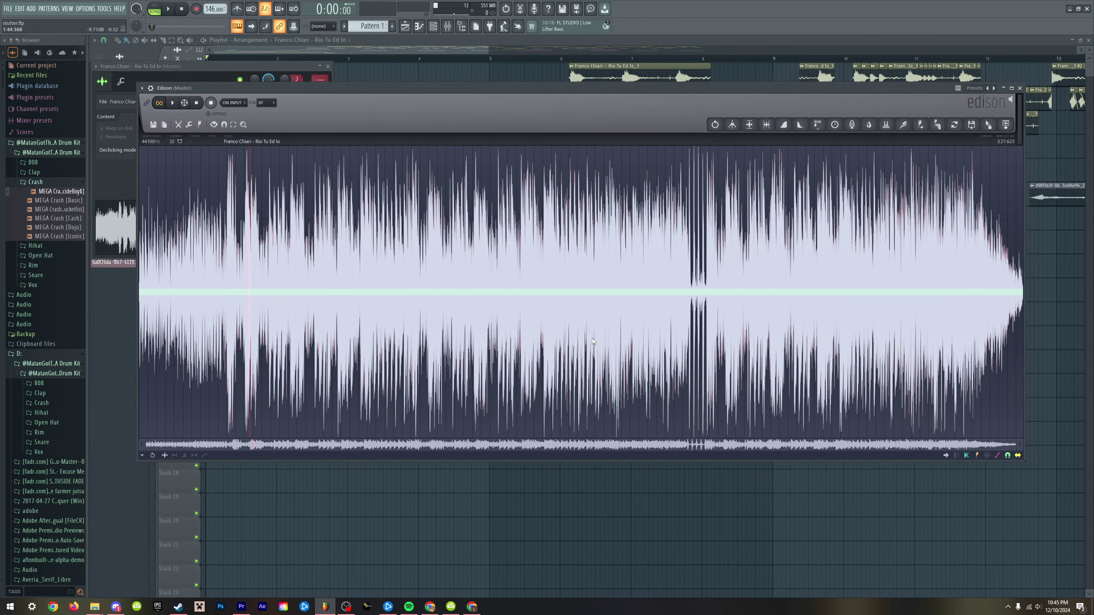
scroll(697, 279, "up", 5)
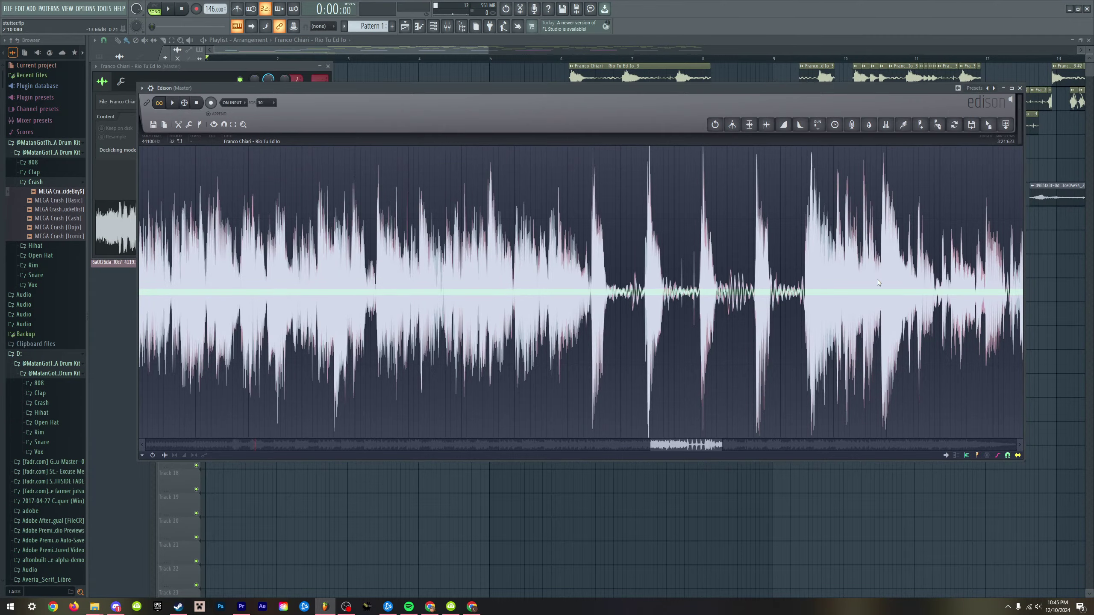
scroll(761, 254, "down", 6)
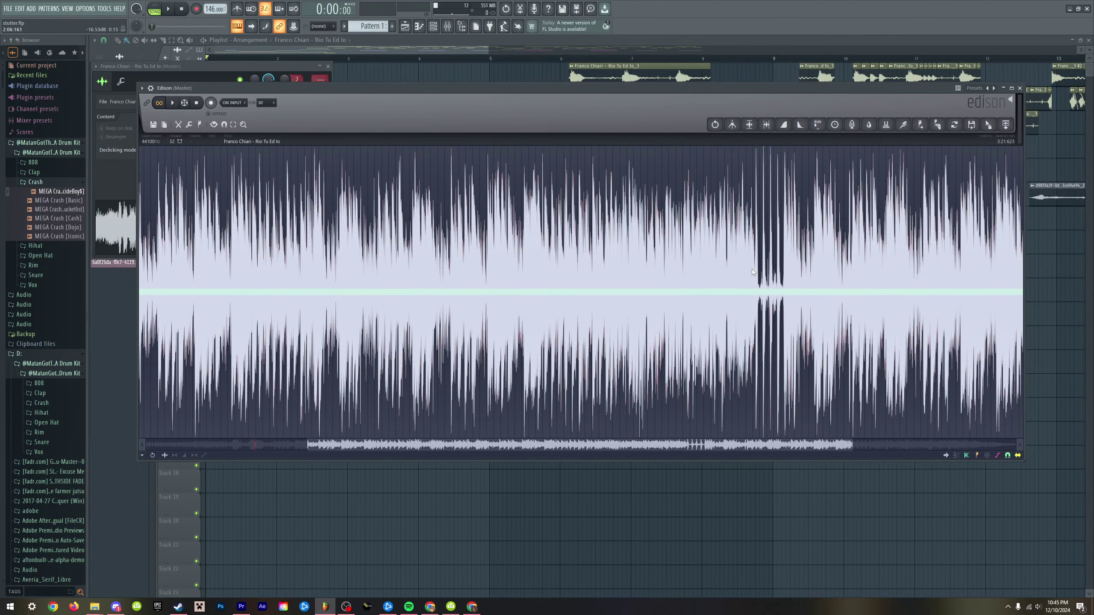
scroll(431, 261, "up", 2)
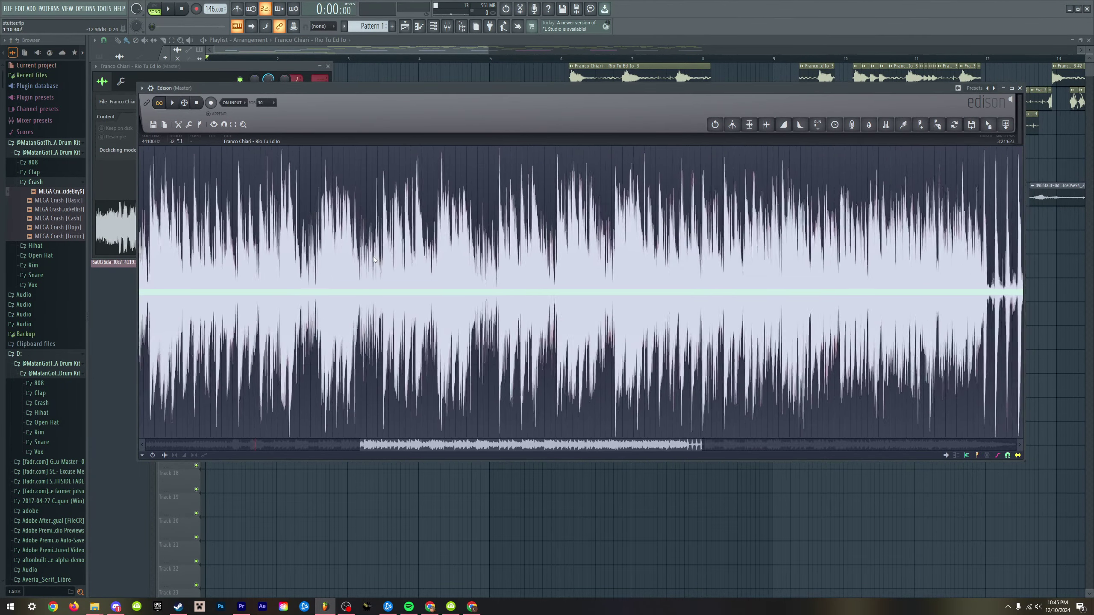
- Find a passage around the one-minute mark of the sample, audition it, and close Edison
left_click_drag(384, 259, 687, 261)
left_click(688, 262)
scroll(687, 261, "down", 3)
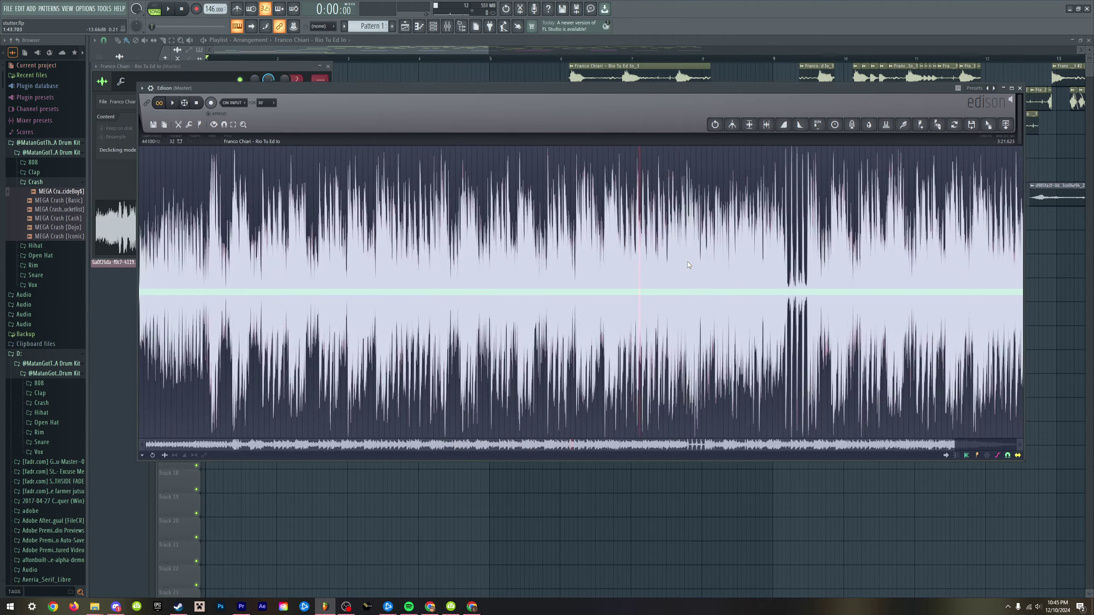
scroll(485, 235, "up", 5)
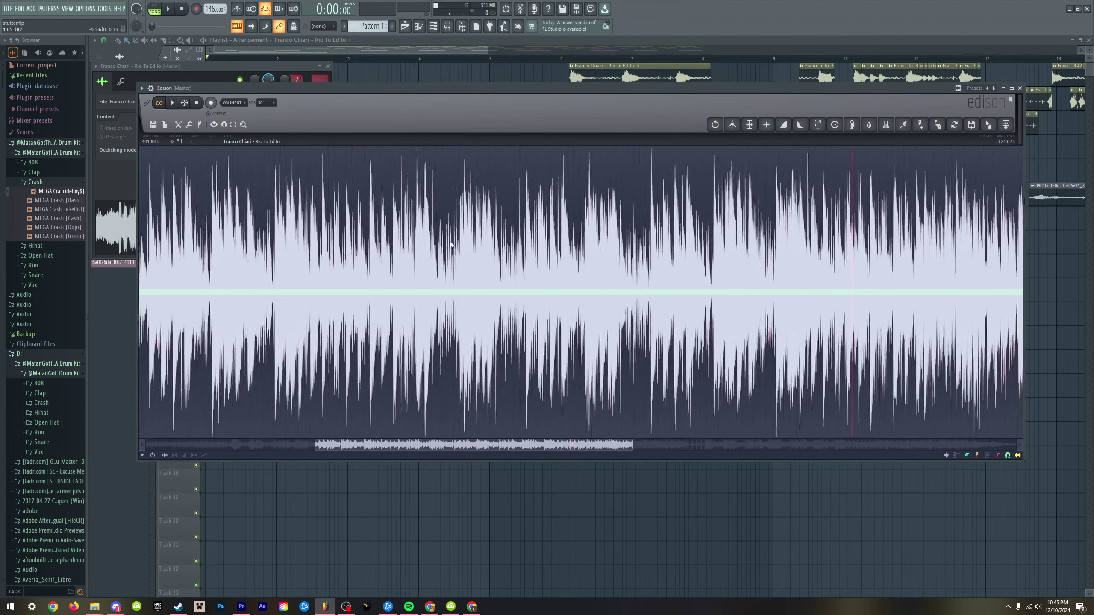
left_click(463, 244)
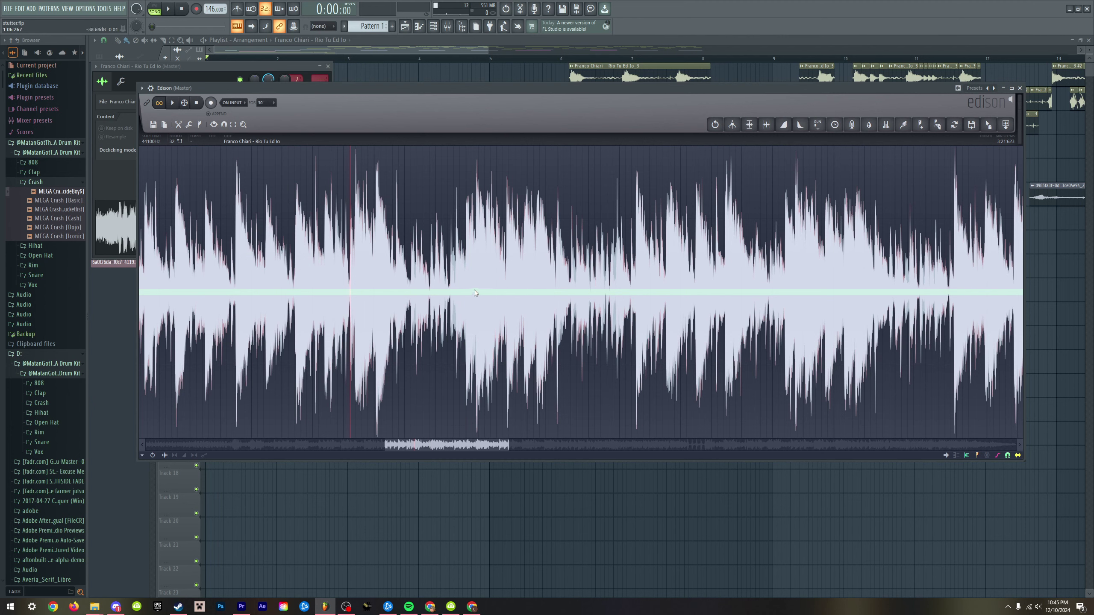
key("space")
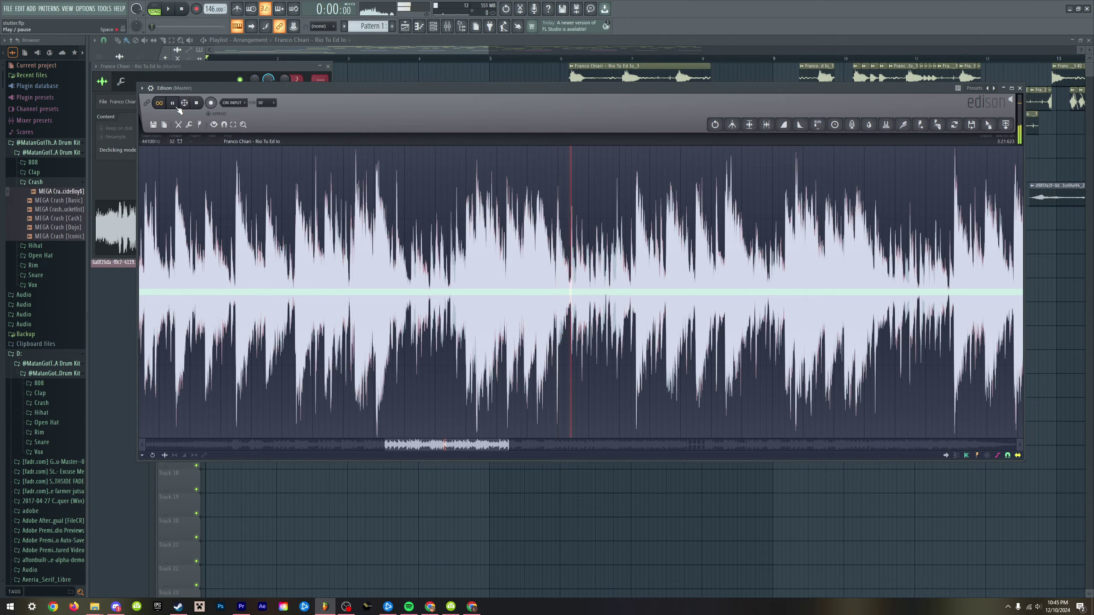
key("space")
scroll(470, 243, "down", 2)
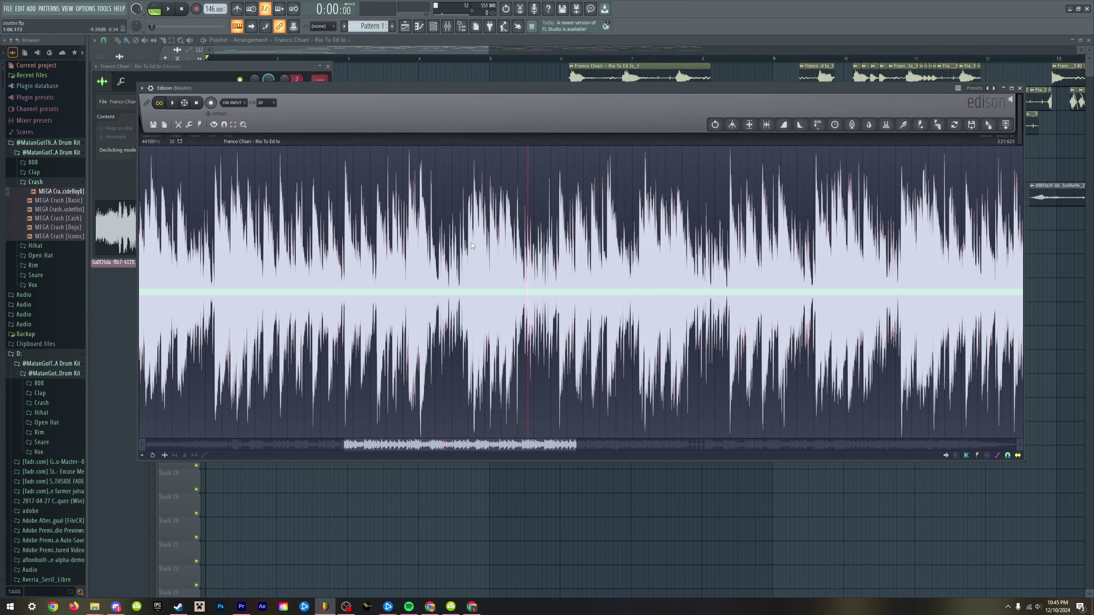
scroll(471, 242, "down", 3)
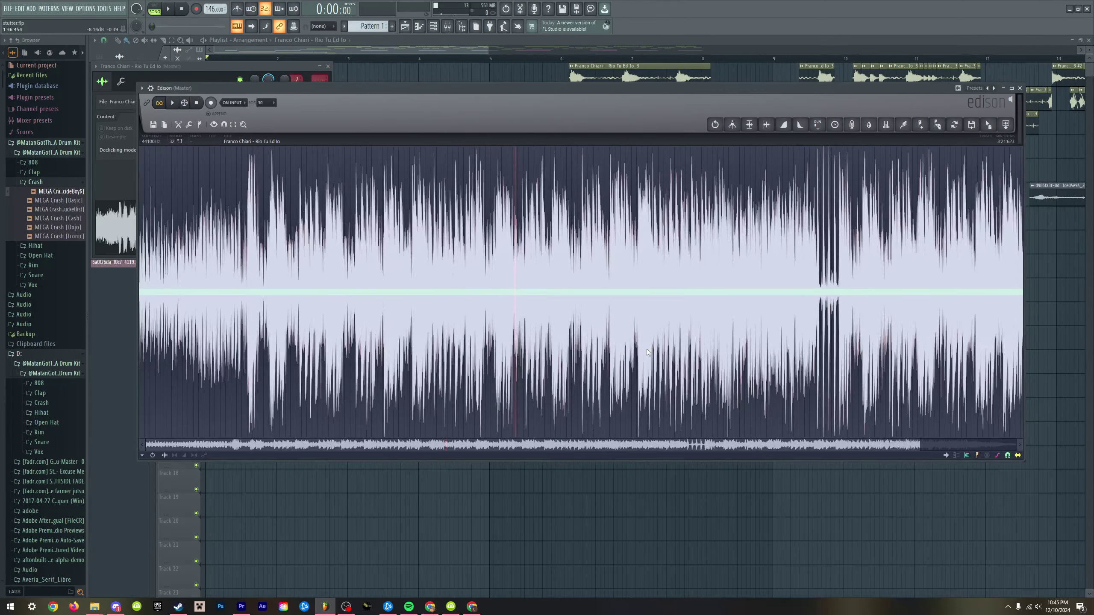
scroll(646, 349, "down", 2)
key("Escape")
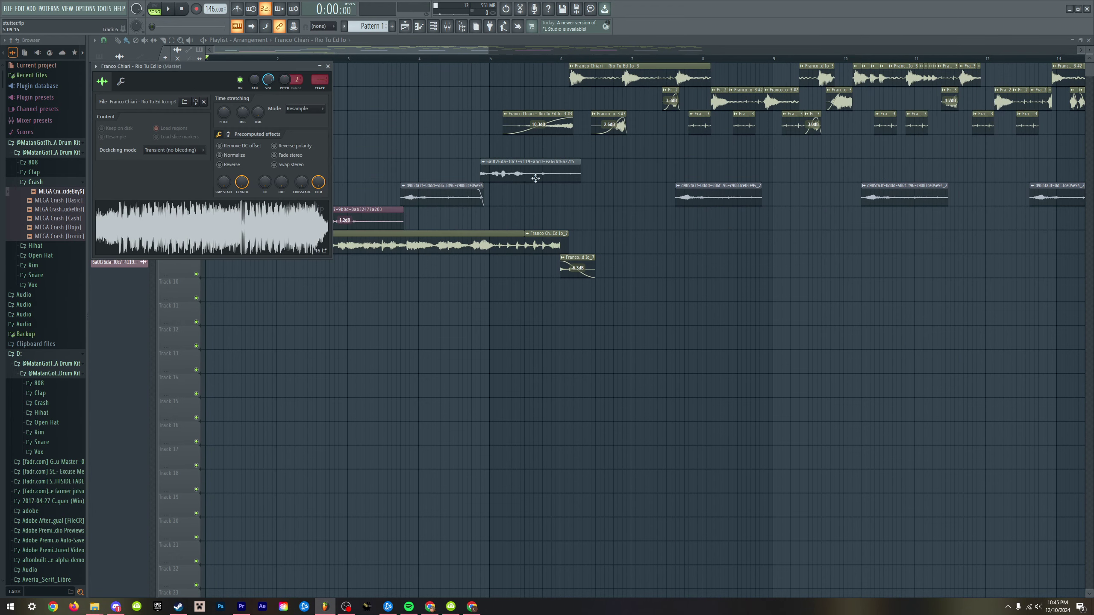
- Open the channel settings of the Rio Tu Ed Io_2 chop, check its mixer track assignment, and preview its sound
key("Escape")
double_click(106, 87)
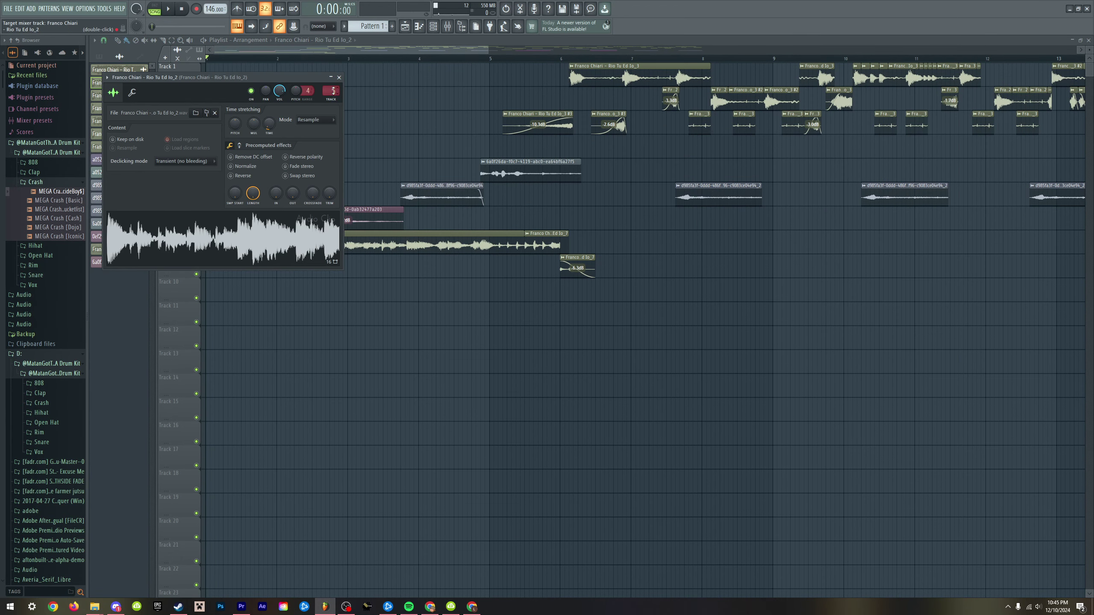
mouse_move(332, 92)
left_mouse_down()
mouse_move(331, 105)
mouse_move(331, 78)
left_mouse_up()
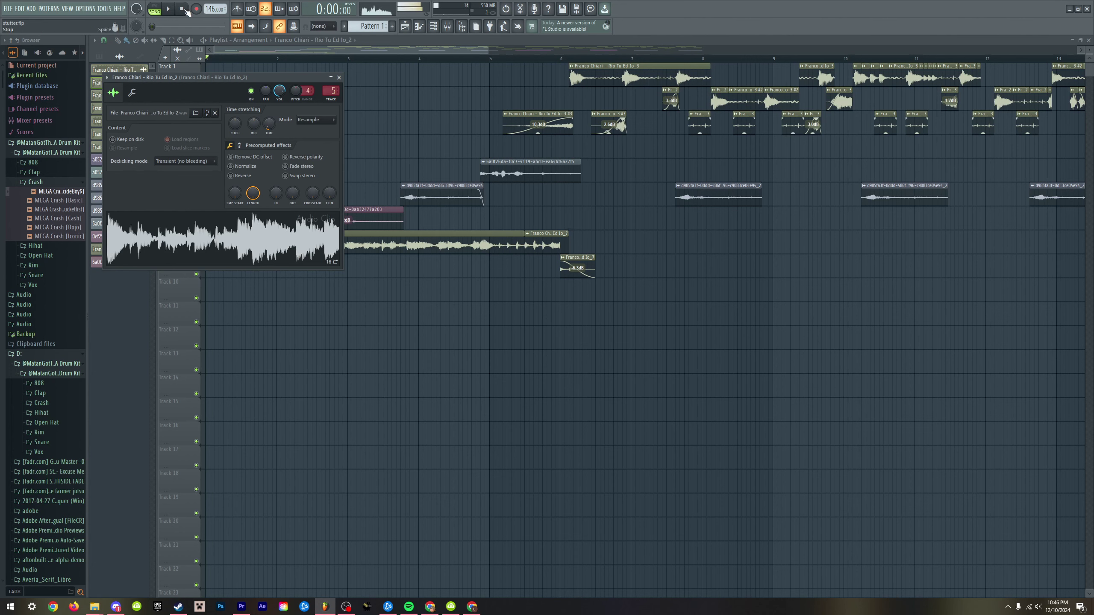
left_click(186, 10)
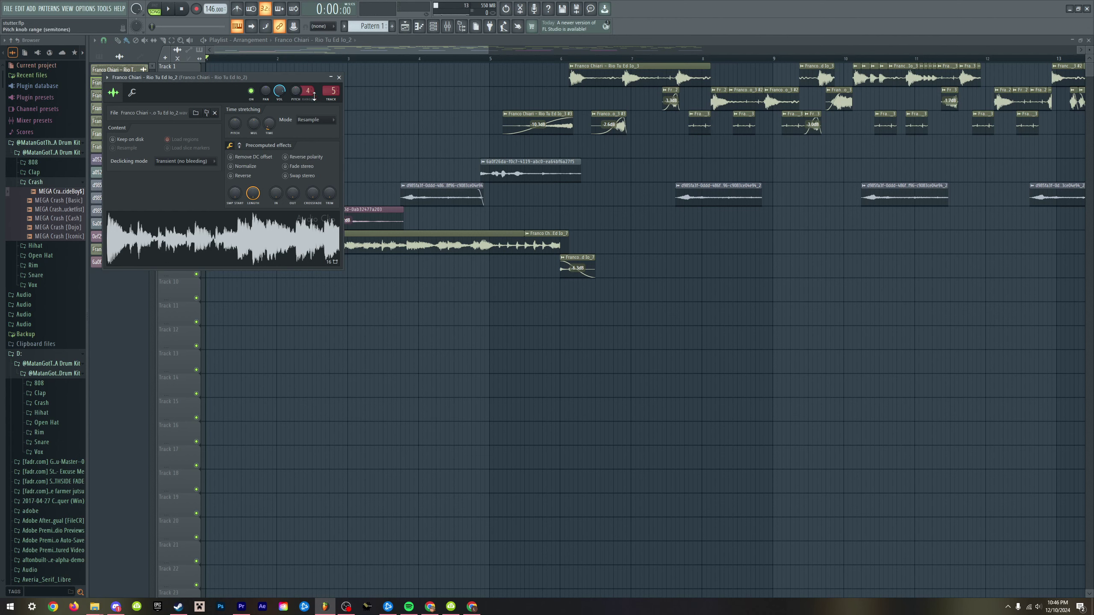
- Check the channel settings of the Rio Tu Ed Io_2 #2 chop and of the next chop below it
right_click(417, 114)
double_click(129, 95)
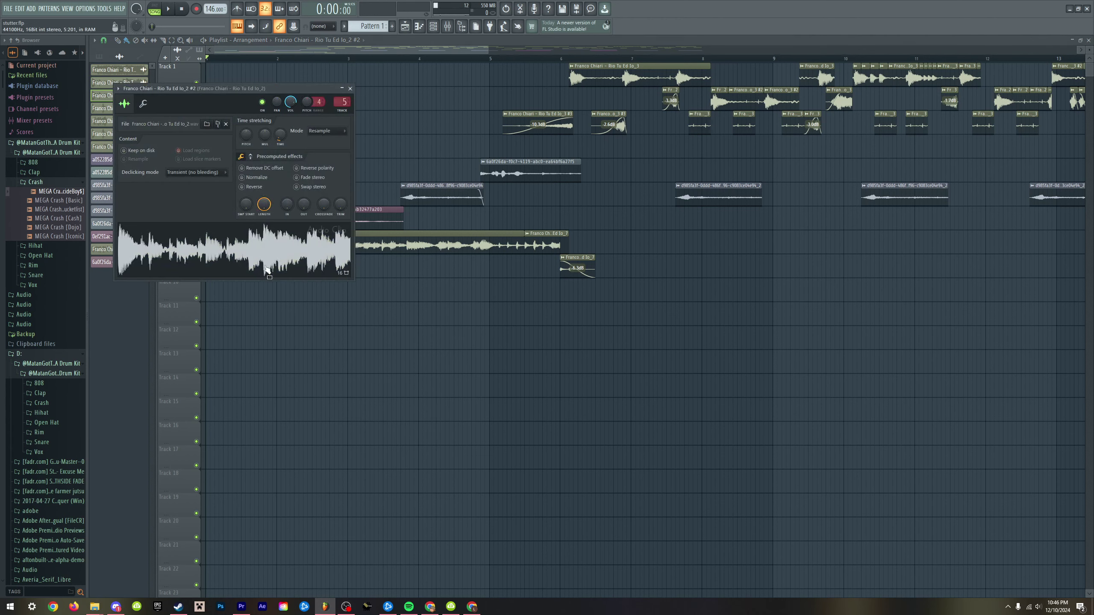
right_click(393, 129)
double_click(129, 108)
left_click(212, 246)
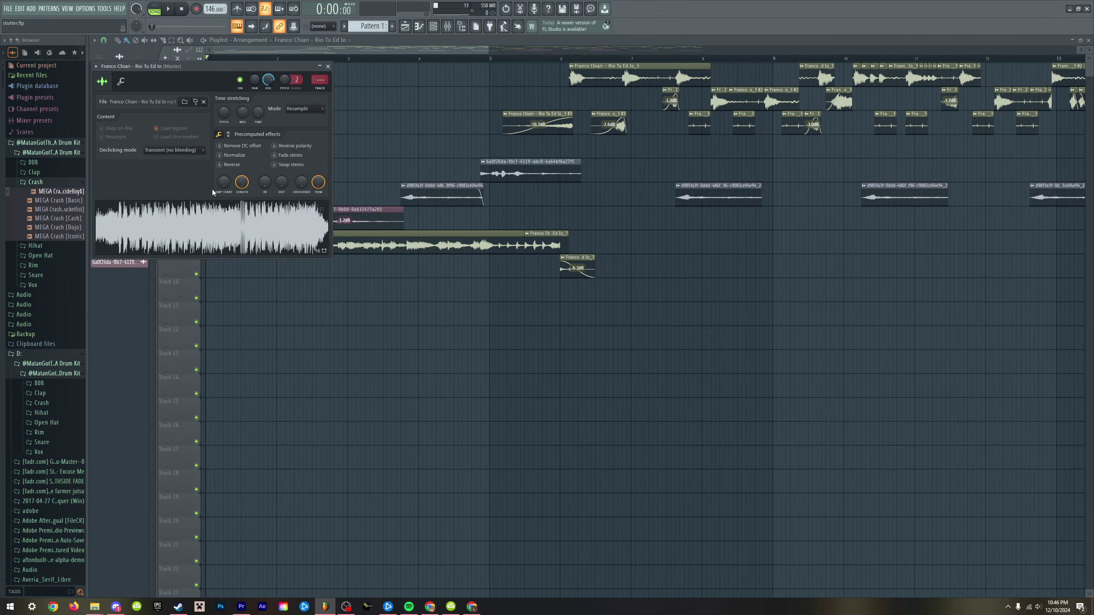
- Load the original Rio Tu Ed Io sample into Edison, select the stutter hits from about 2:06.8 to 2:11.3, and audition the selection
right_click(215, 209)
left_click(241, 249)
scroll(702, 258, "up", 10)
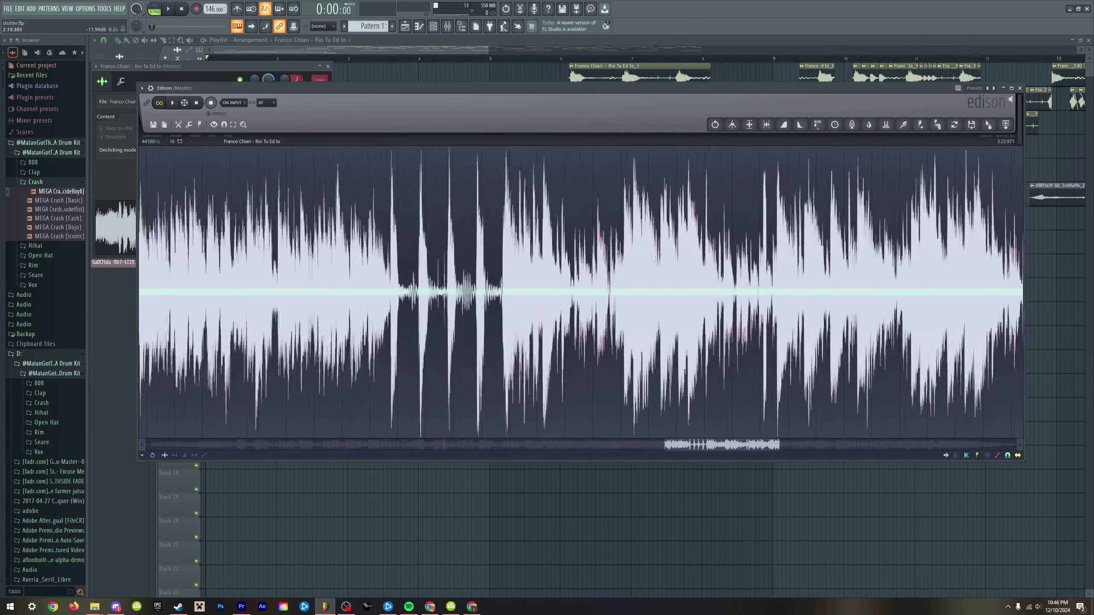
left_click_drag(331, 279, 716, 265)
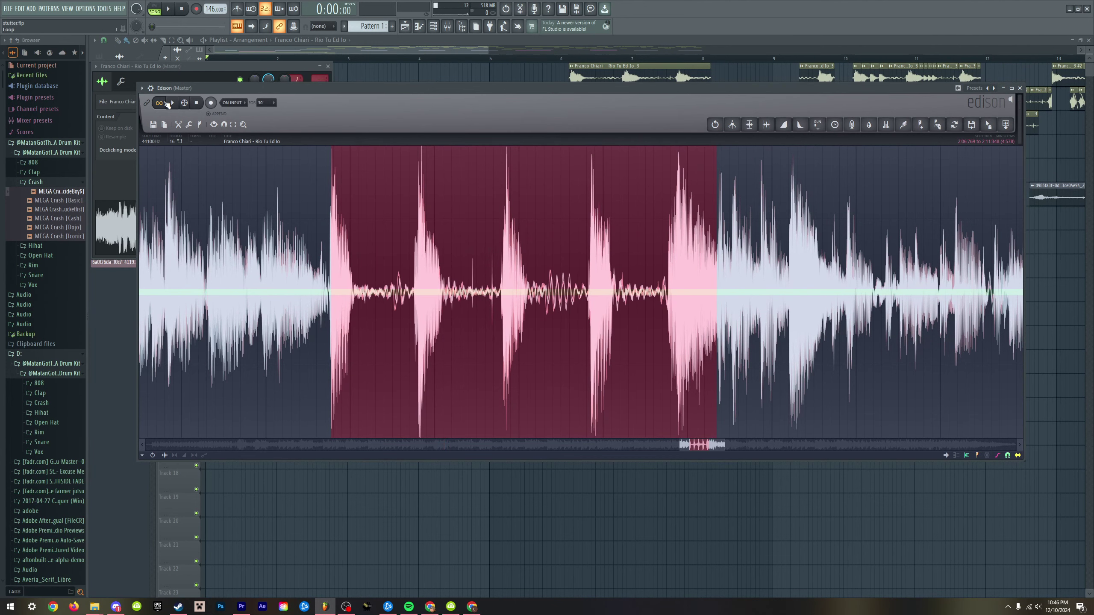
key("space")
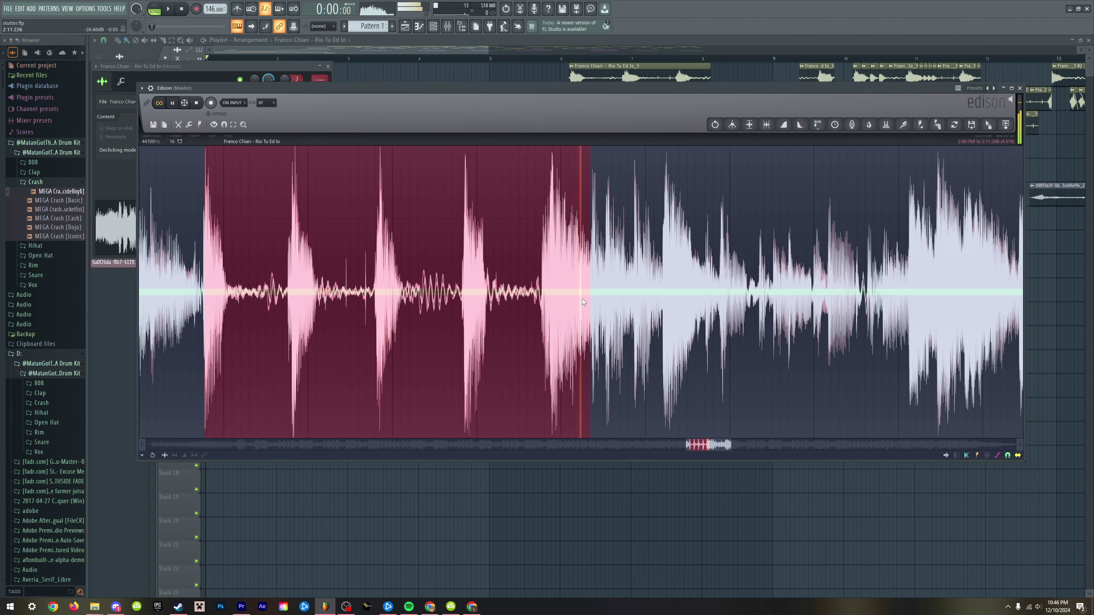
key("space")
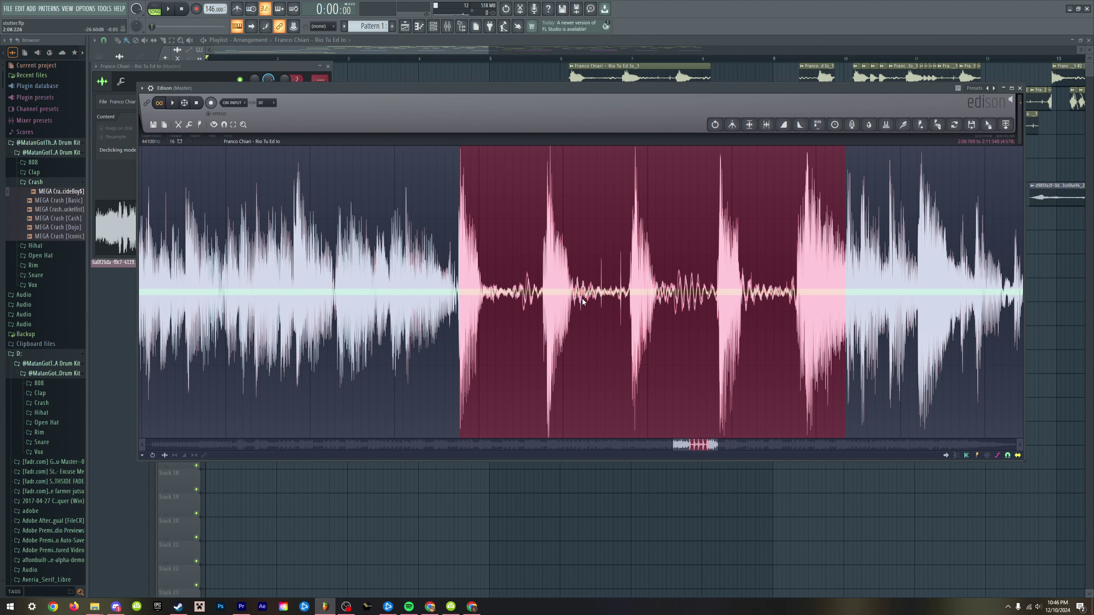
- Review the audio around the stutter selection, leave Edison, and check the channel settings of the Rio Tu Ed Io_3 chop
scroll(582, 298, "down", 1)
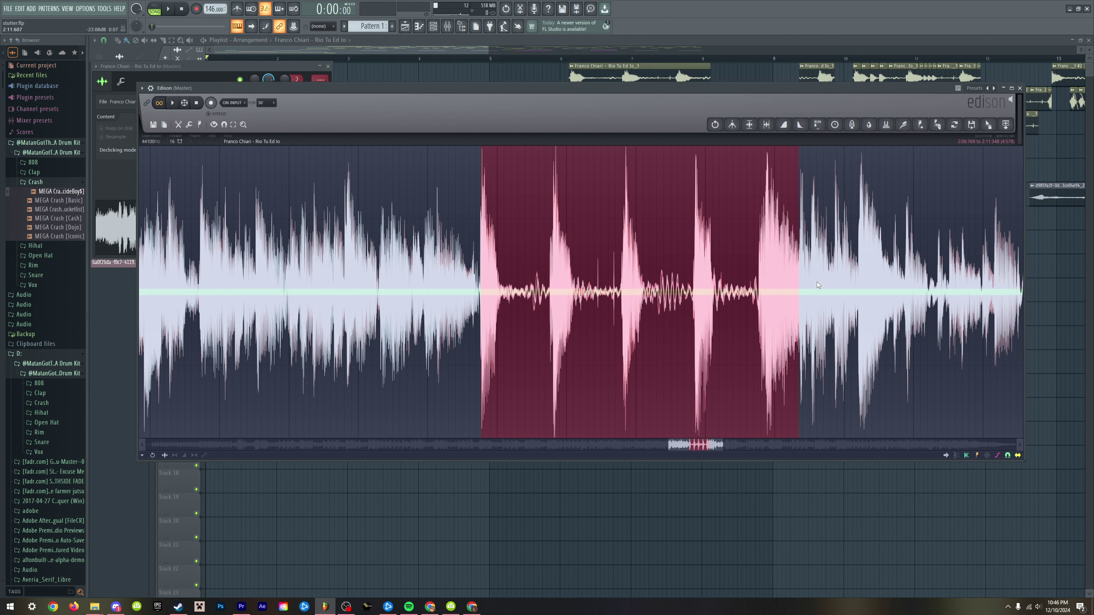
left_click(478, 260)
scroll(579, 280, "down", 2)
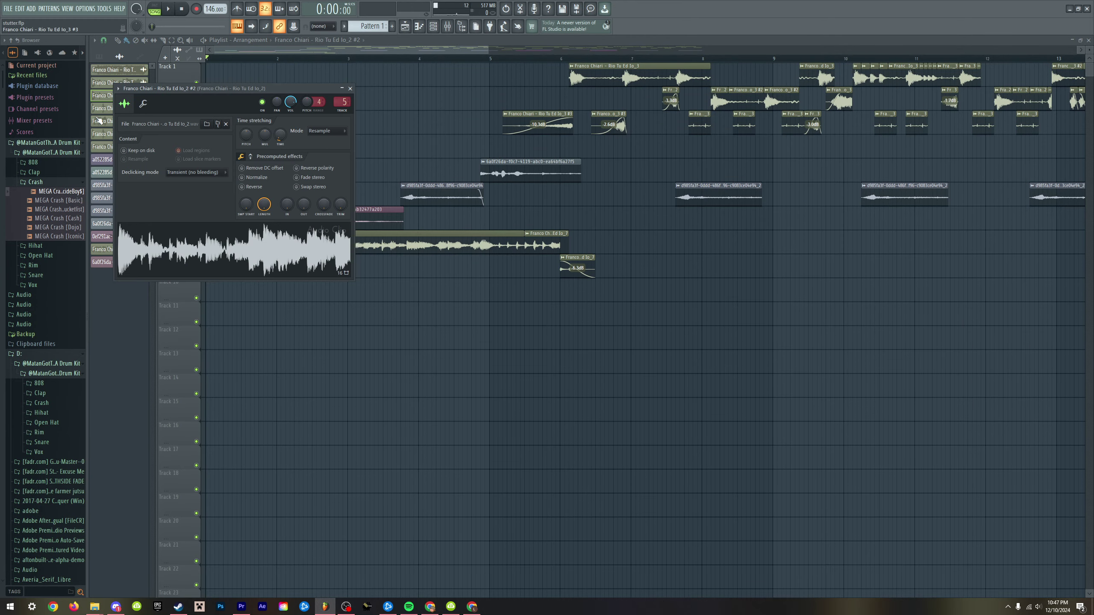
key("Escape")
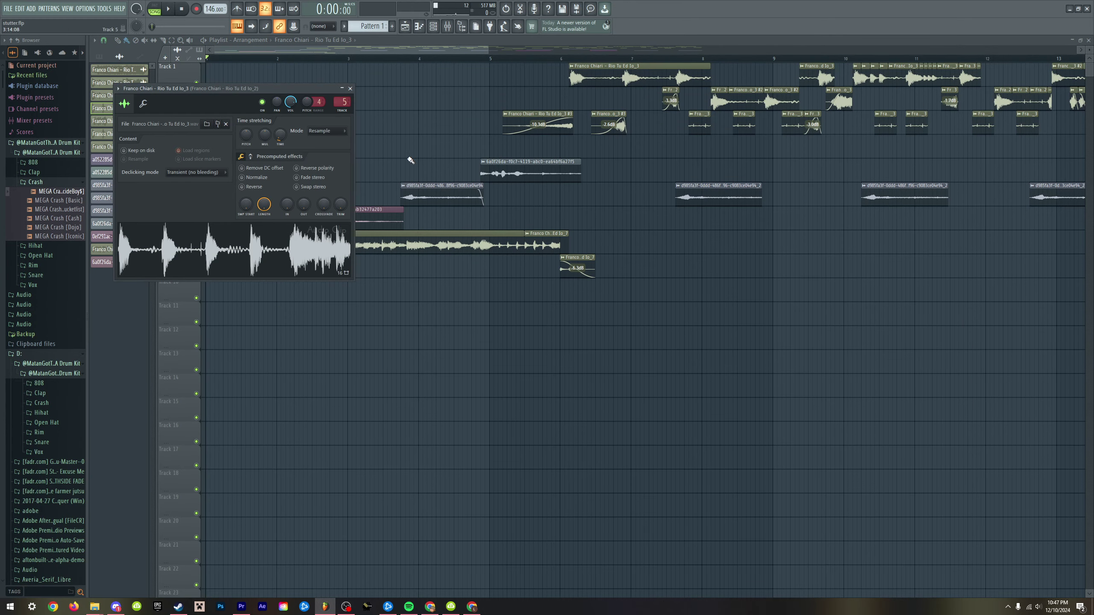
- Open Maximus from the effects chain of mixer track 5 and go through its band and master settings
left_click(447, 27)
left_click(973, 422)
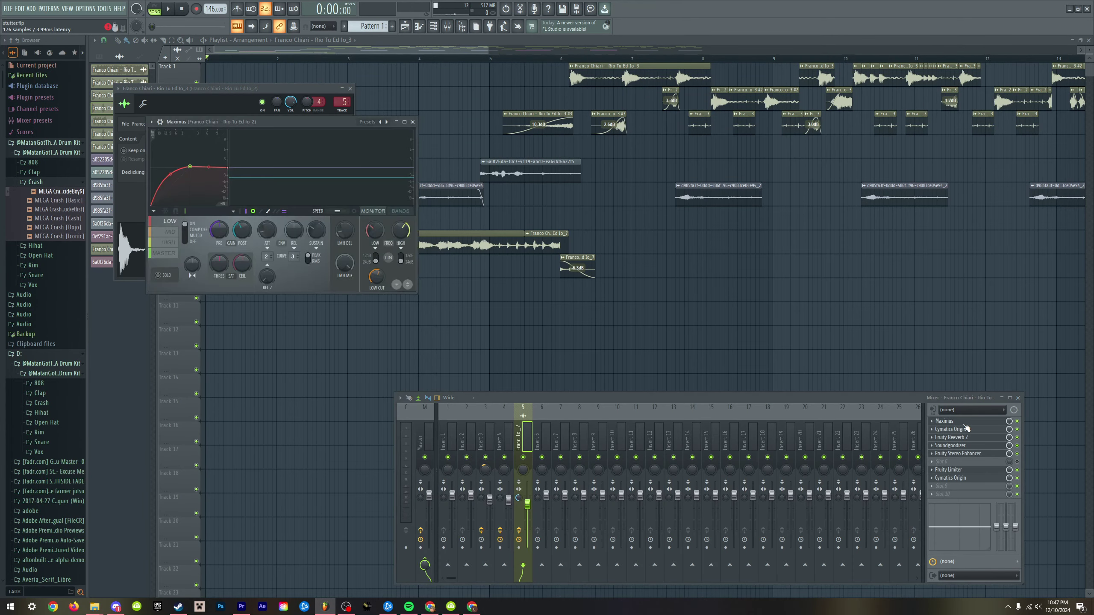
left_click_drag(233, 119, 428, 122)
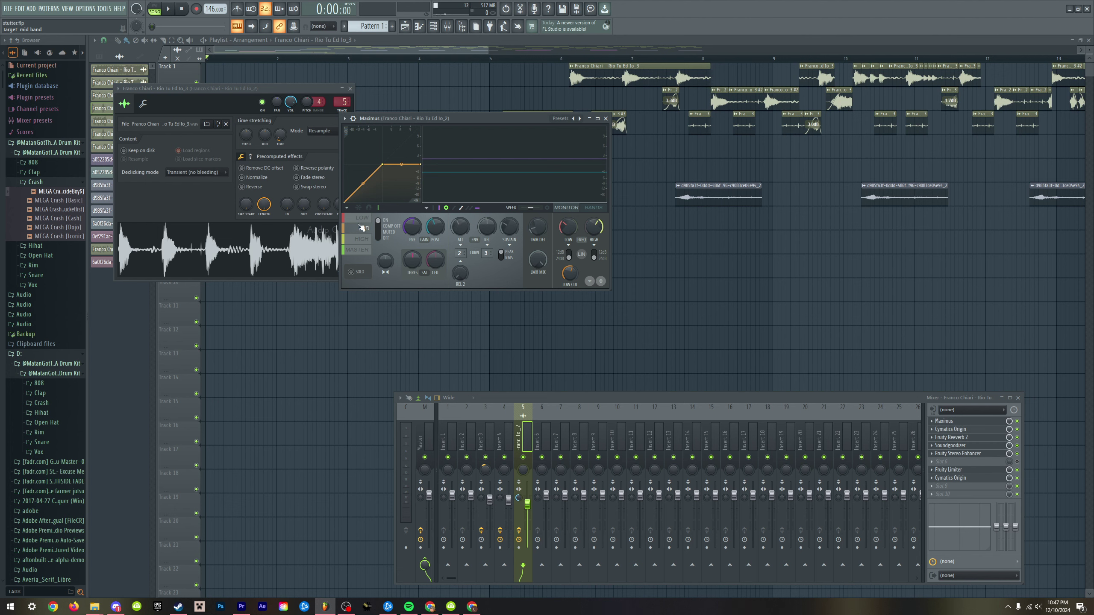
left_click(366, 252)
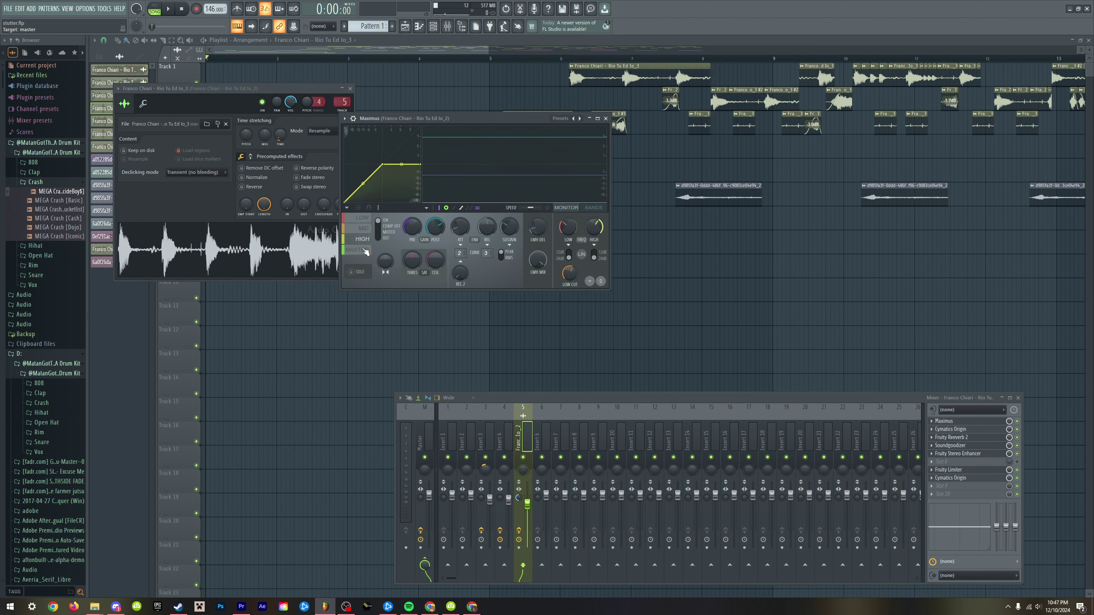
- Inspect Cymatics Origin and Fruity Reverb 2 in the chain, and check mixer track 5's stereo separation
left_click(966, 433)
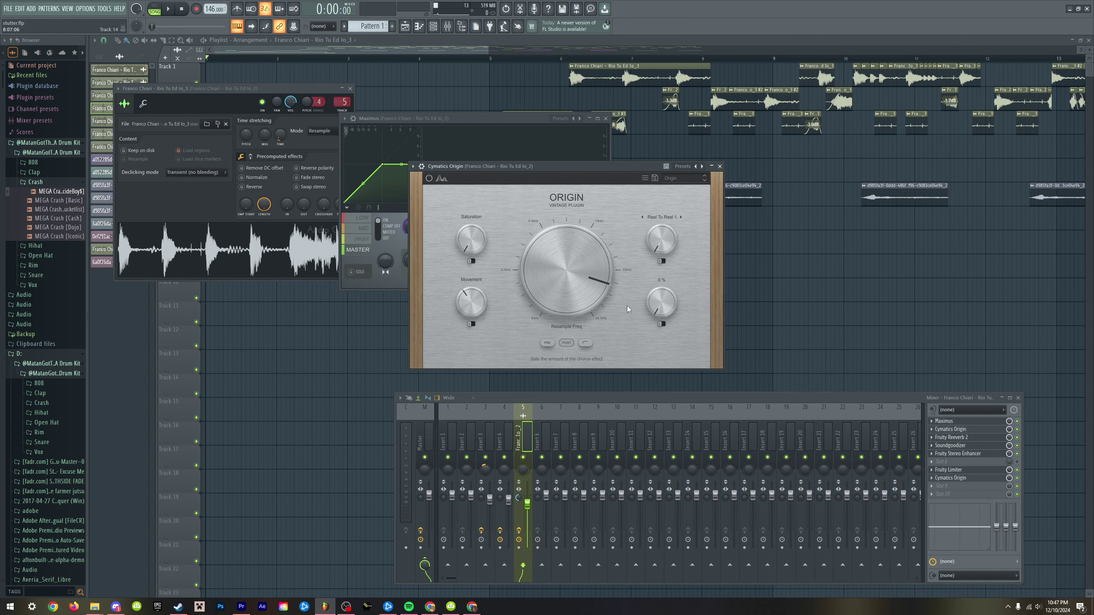
left_click(960, 438)
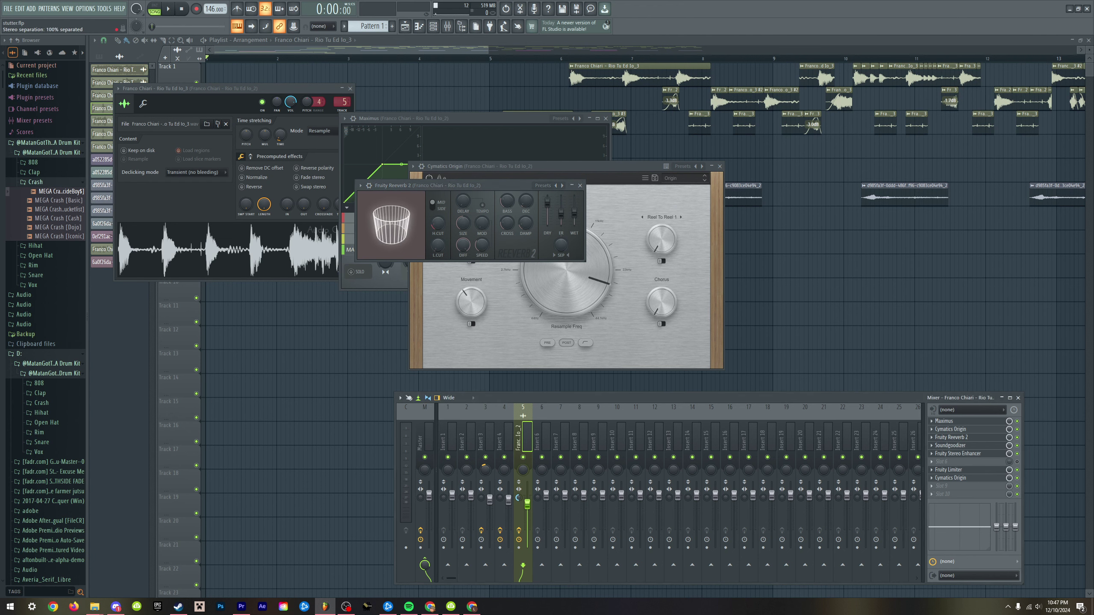
left_click_drag(518, 498, 516, 503)
left_click_drag(517, 502, 522, 498)
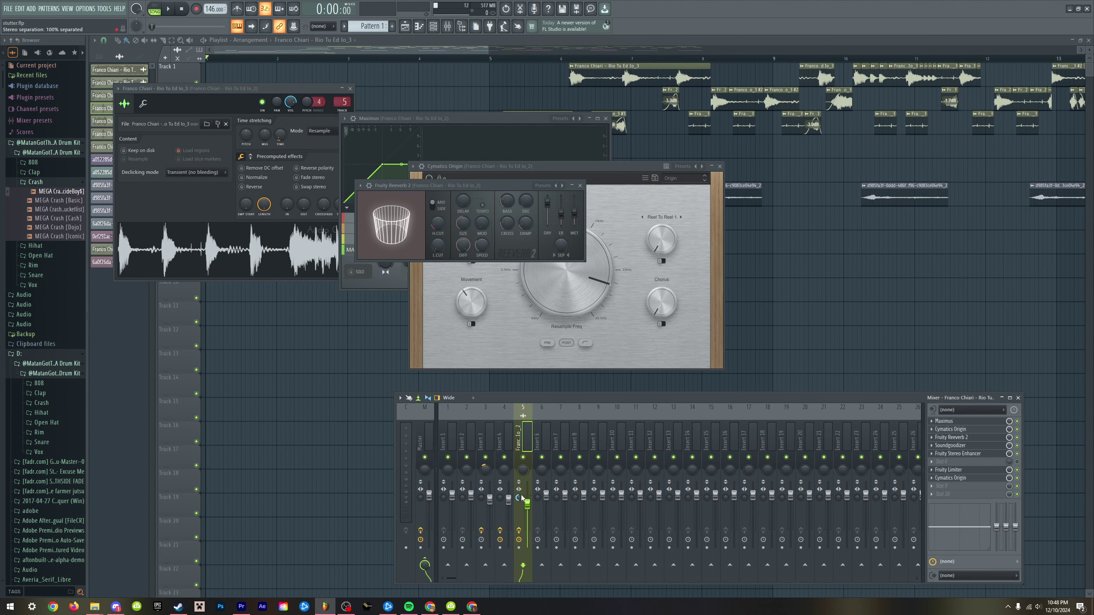
- Open Soundgoodizer and look through the Maximus preset list for the matching Soundgoodizer presets
left_click(951, 446)
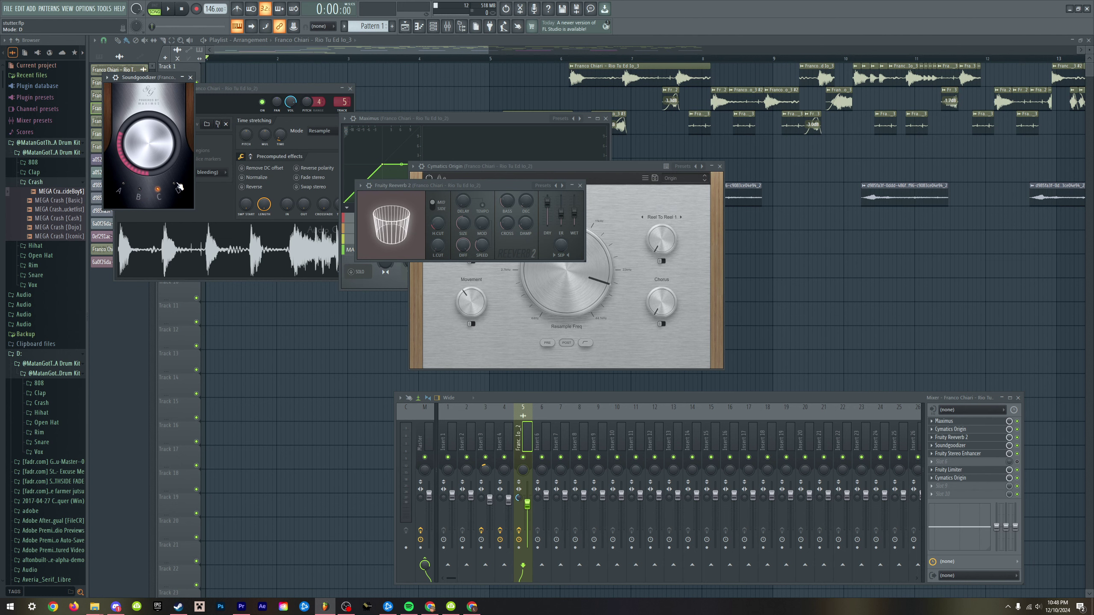
left_click(465, 121)
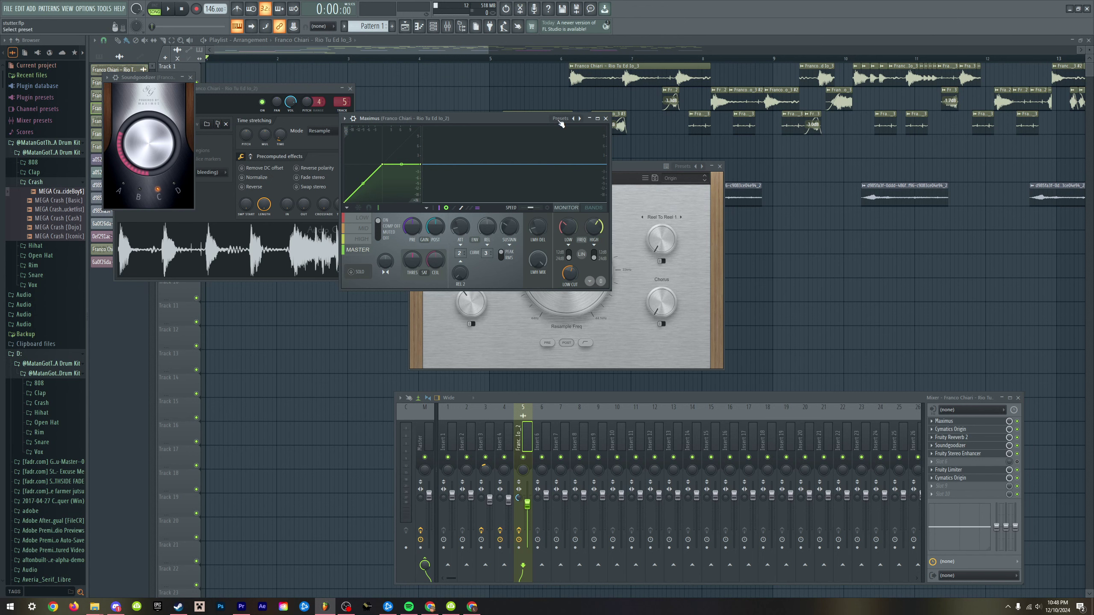
left_click(561, 120)
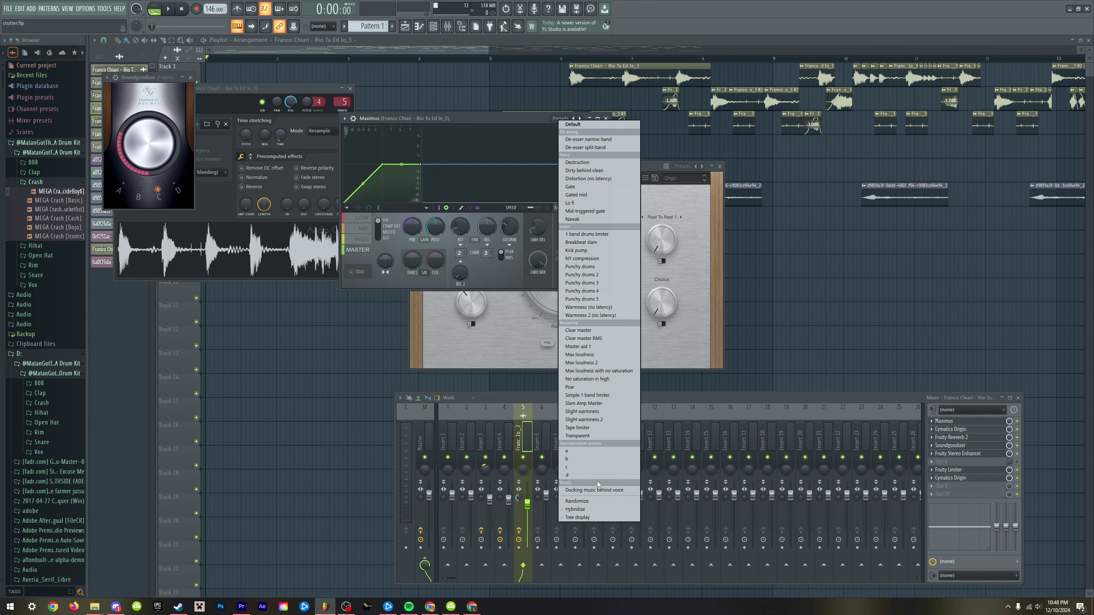
- Inspect Fruity Stereo Enhancer, Fruity Limiter and the second Cymatics Origin, and close all open windows over the playlist
left_click(975, 454)
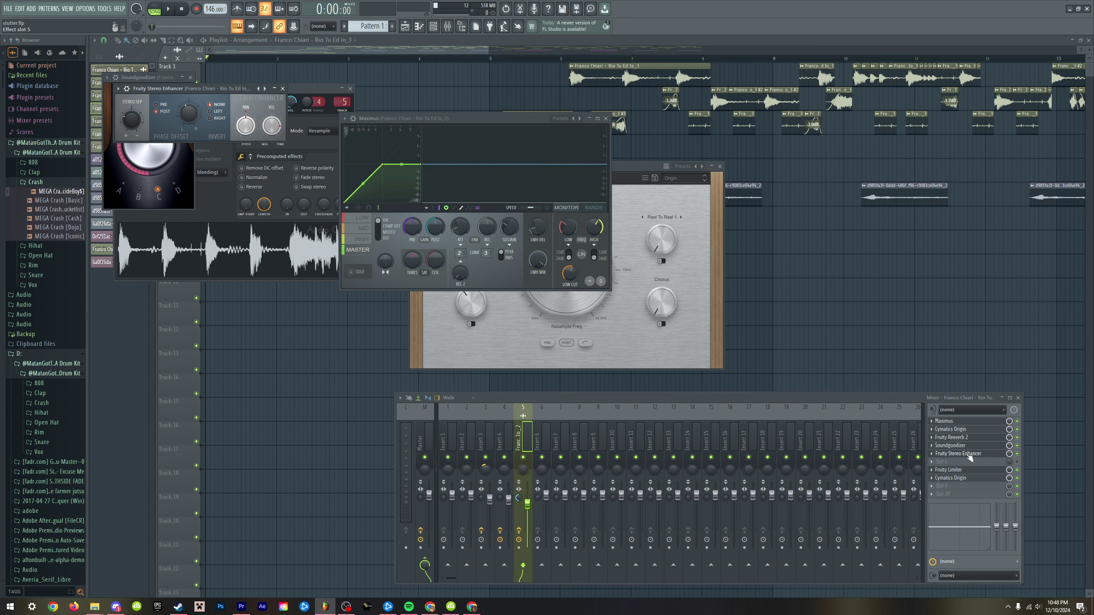
left_click(954, 469)
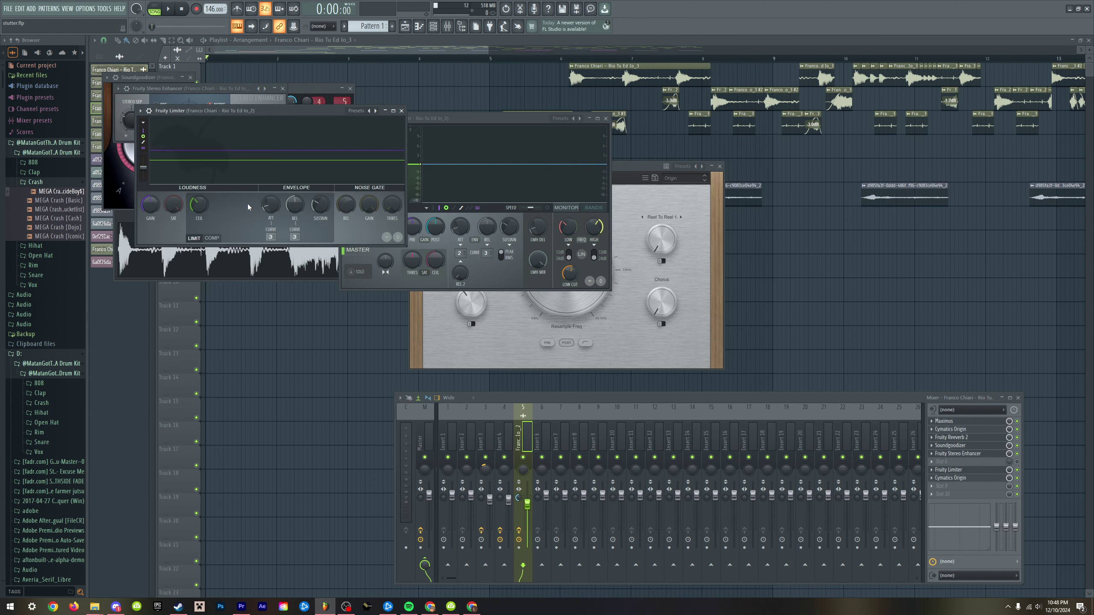
scroll(205, 208, "up", 4)
scroll(203, 209, "down", 2)
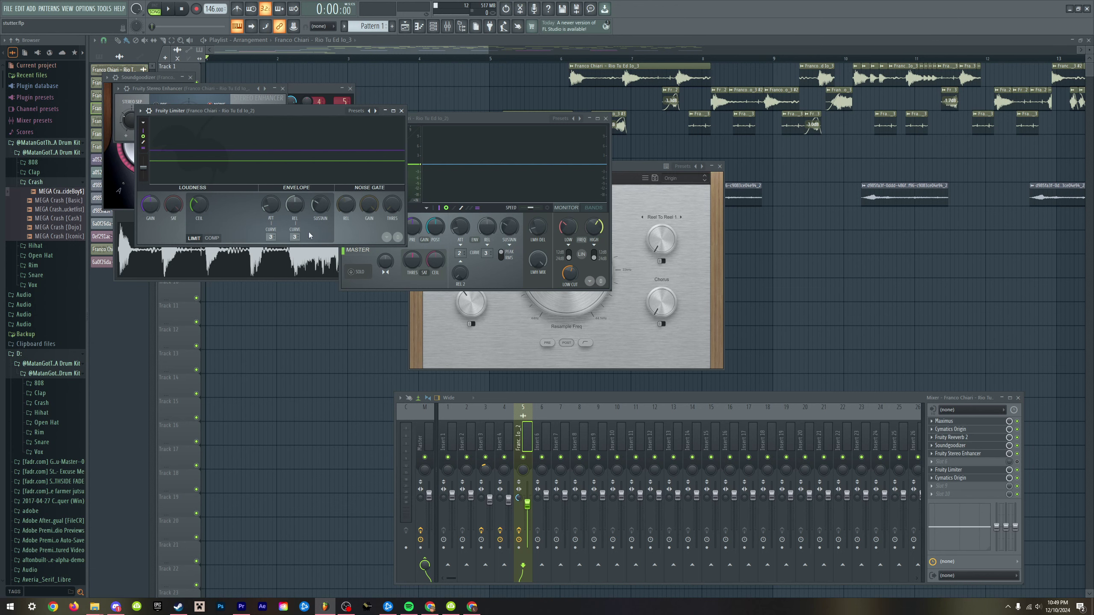
left_click(951, 477)
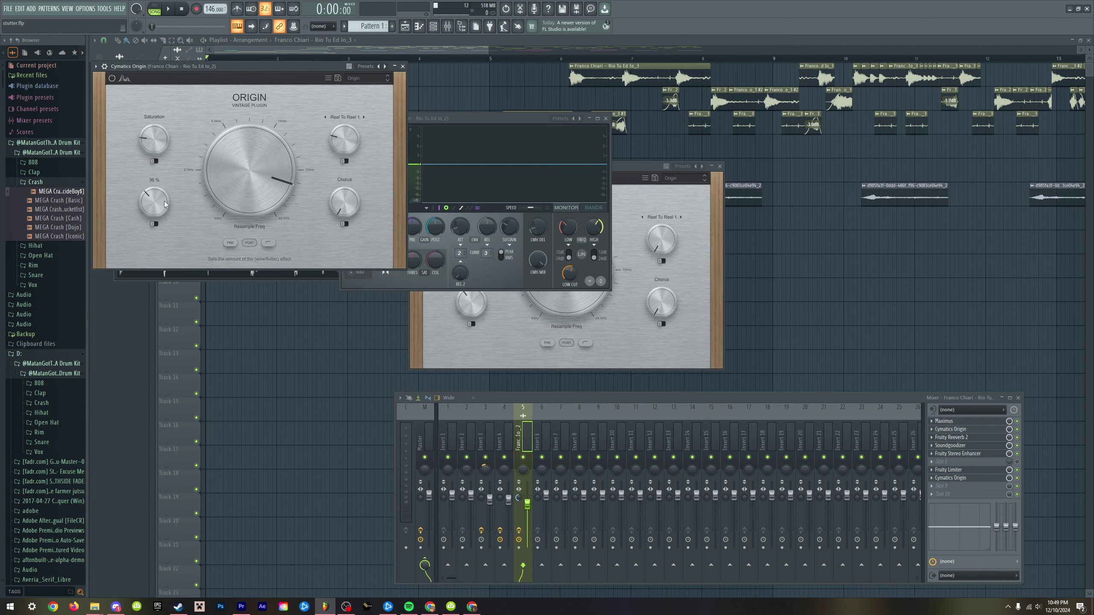
mouse_move(227, 197)
key("F12")
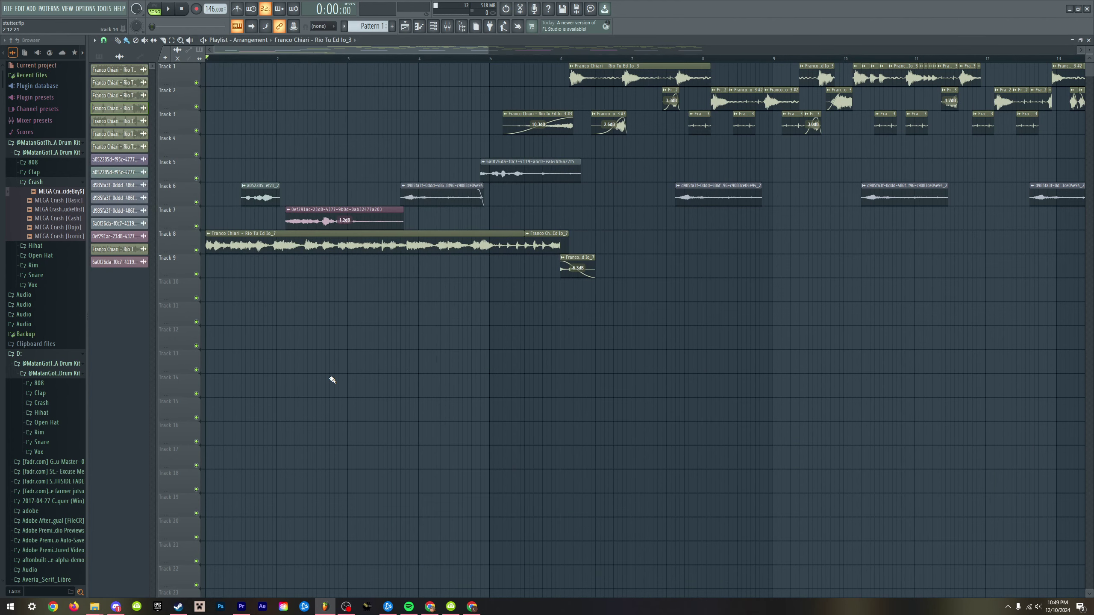
- Place the playhead at 6:03:00, where the first track 1 chop starts, and select the time range through the last track 1 chop before bar 10
left_click(569, 59)
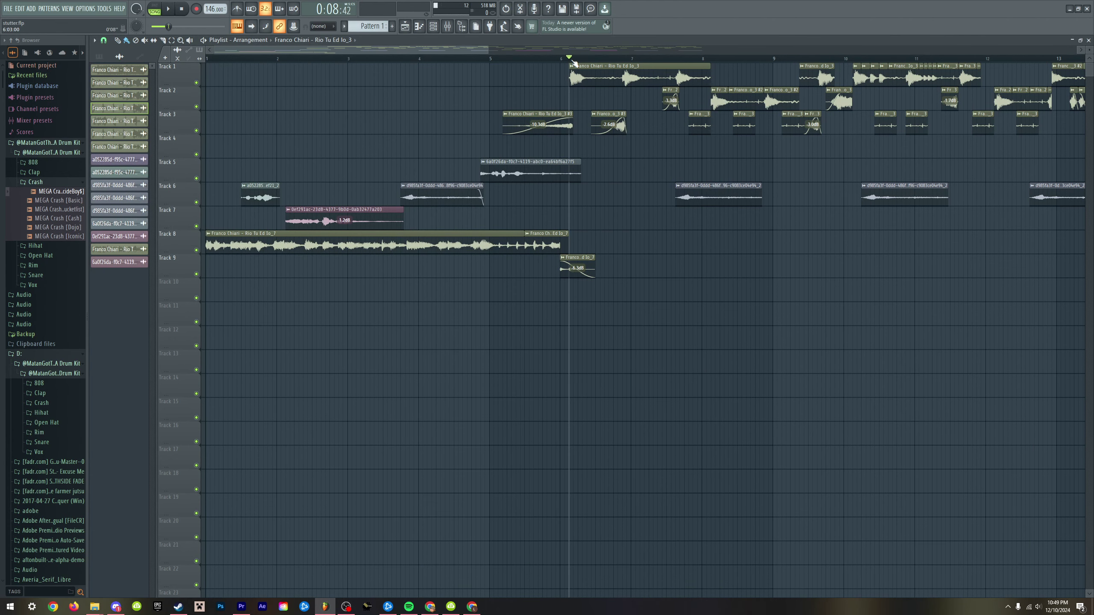
left_click_drag(489, 48, 713, 49)
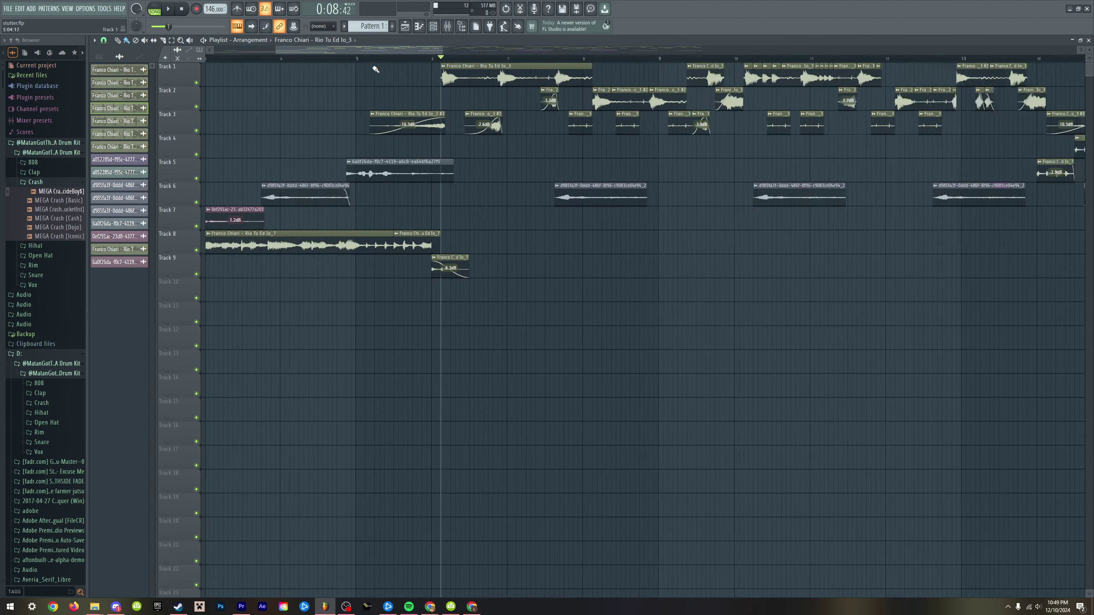
scroll(374, 64, "up", 4)
left_click_drag(479, 60, 916, 60)
scroll(835, 90, "down", 1)
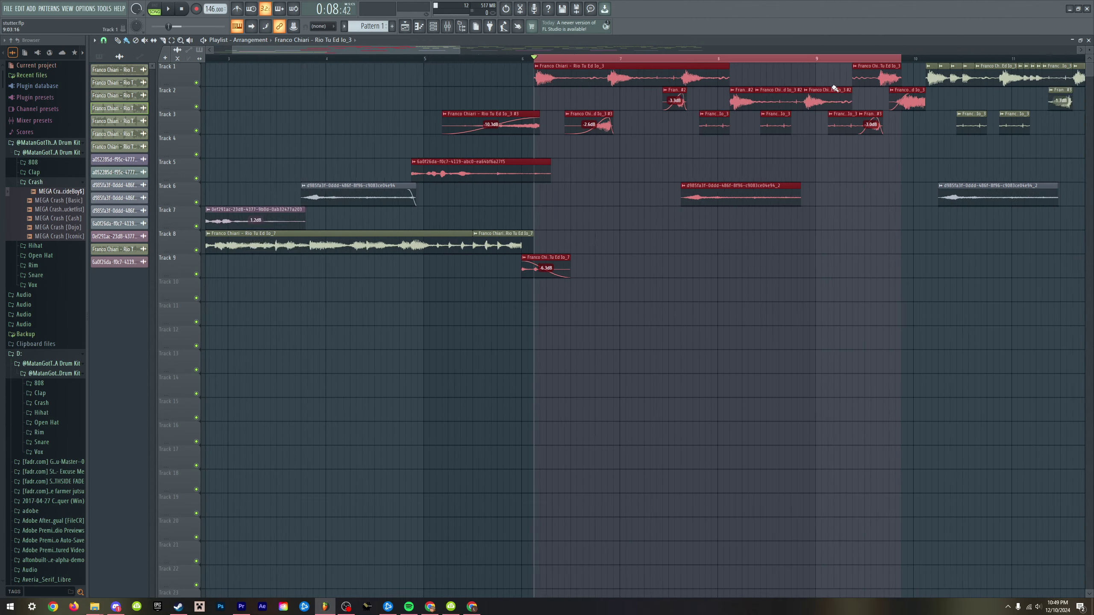
- Solo track 1 in the playlist and briefly play its Rio Tu Ed Io_3 chops
scroll(818, 97, "up", 3)
right_click(201, 64)
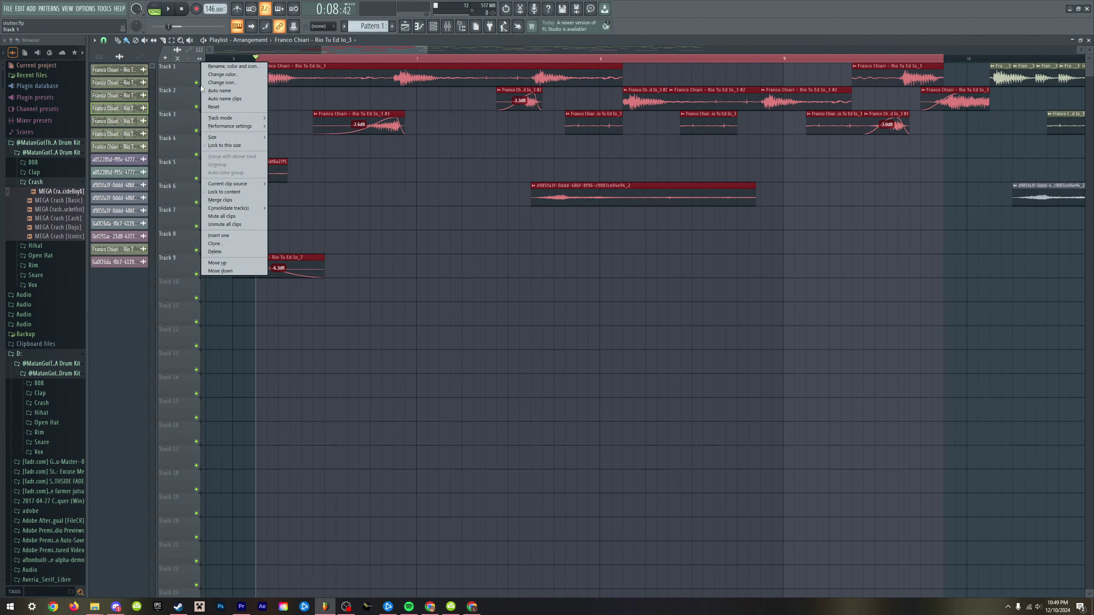
left_click(202, 89)
key("space")
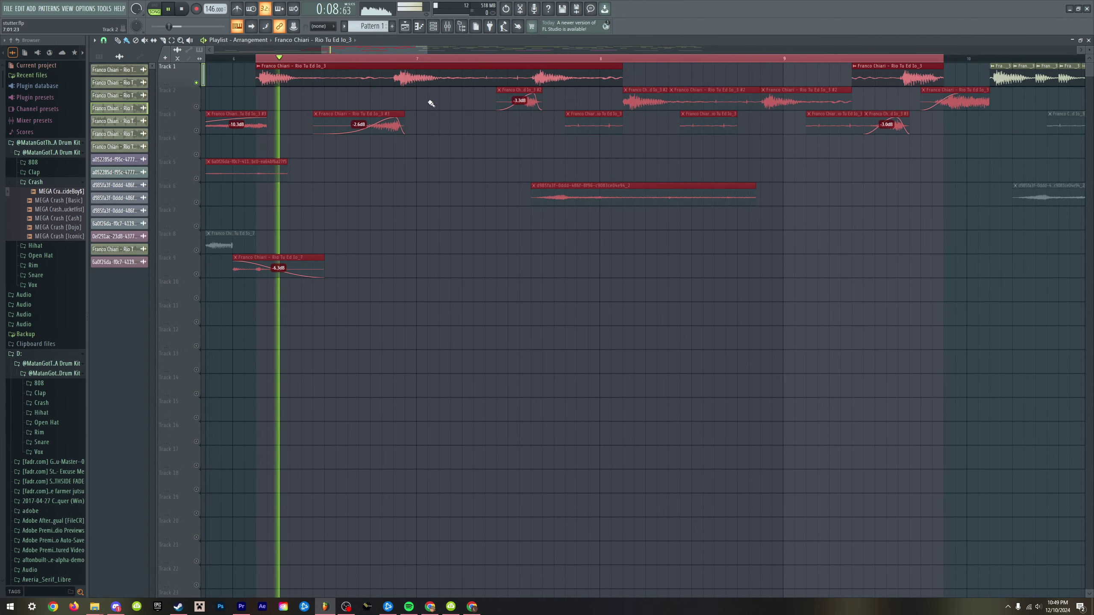
key("space")
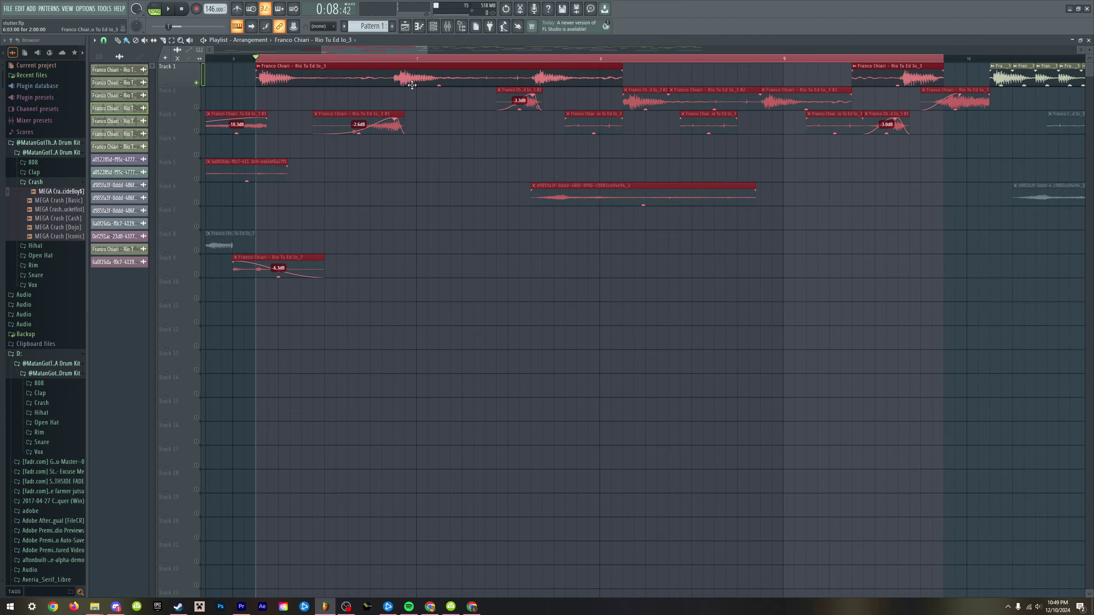
- Play the soloed chops again, and set the time selection from 6:03:00 to 10:03:00 with no clips selected
scroll(451, 138, "down", 3)
key("space")
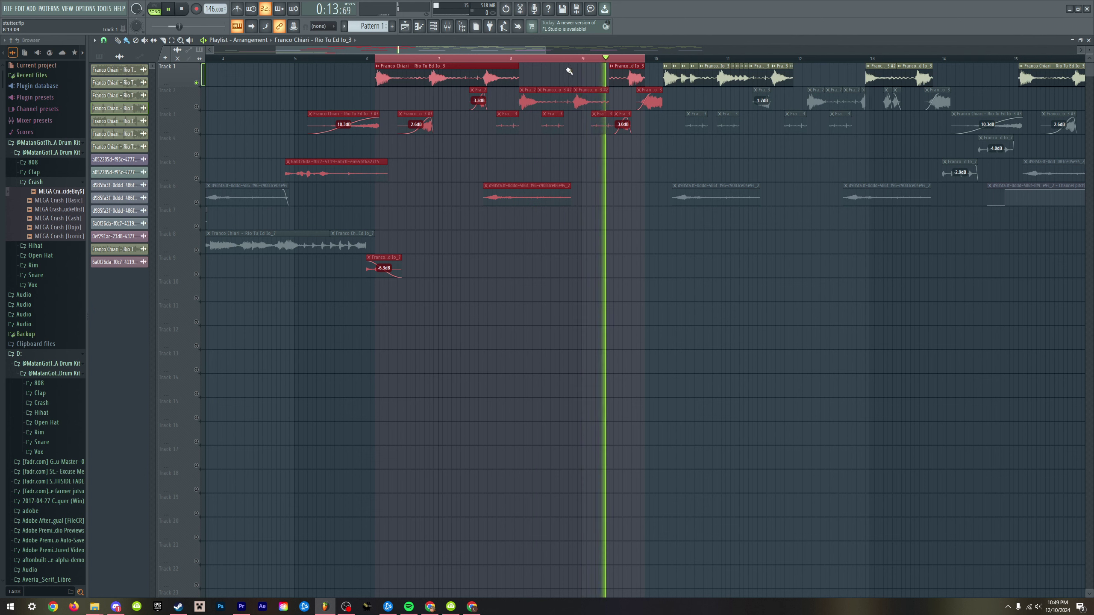
key("space")
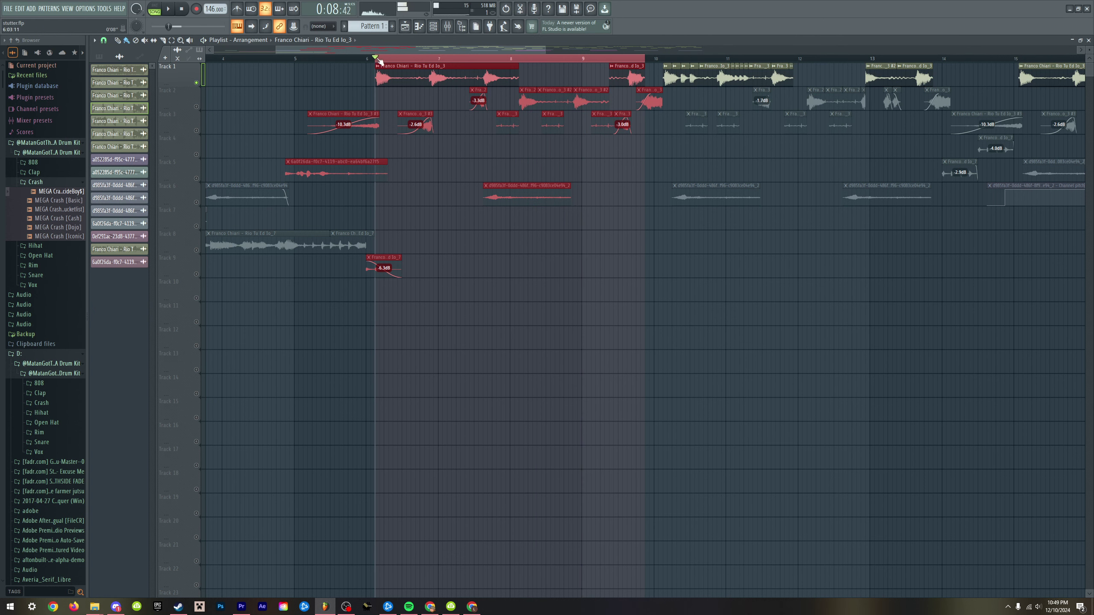
left_click_drag(375, 59, 662, 59)
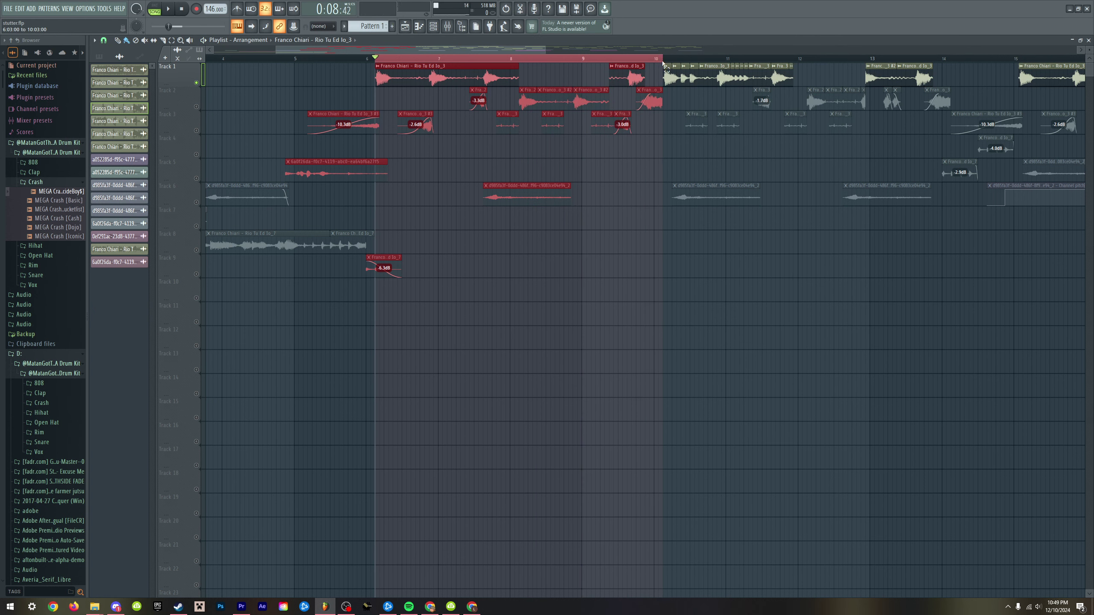
left_click(642, 233)
- View the channel settings of the Rio Tu Ed Io_3 #2 chop, and look up the Clone option for the Rio Tu Ed Io_3 chop
left_click(120, 133)
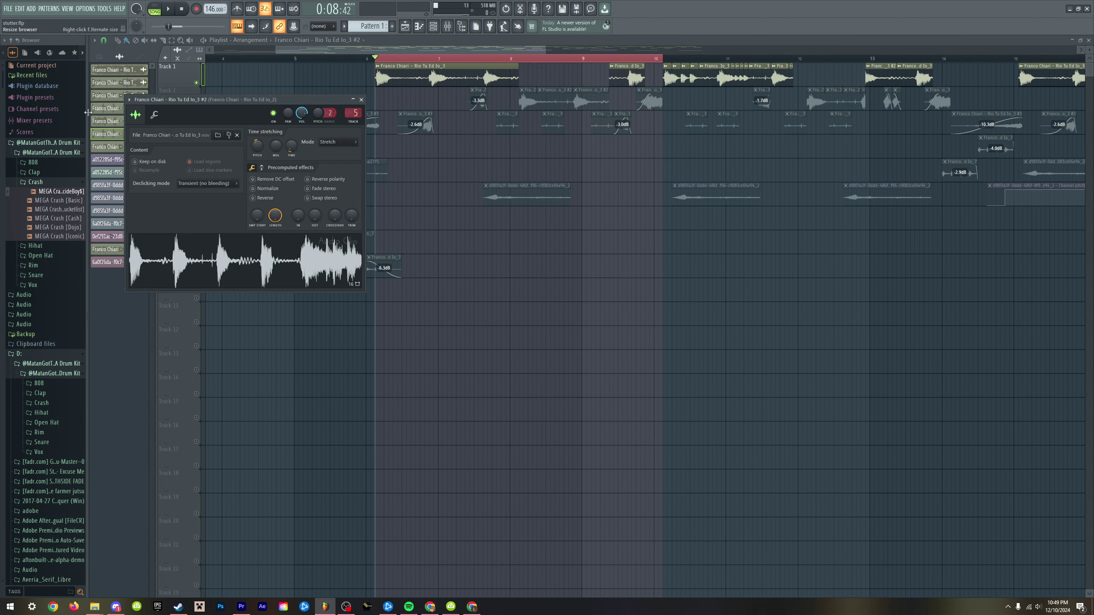
right_click(105, 111)
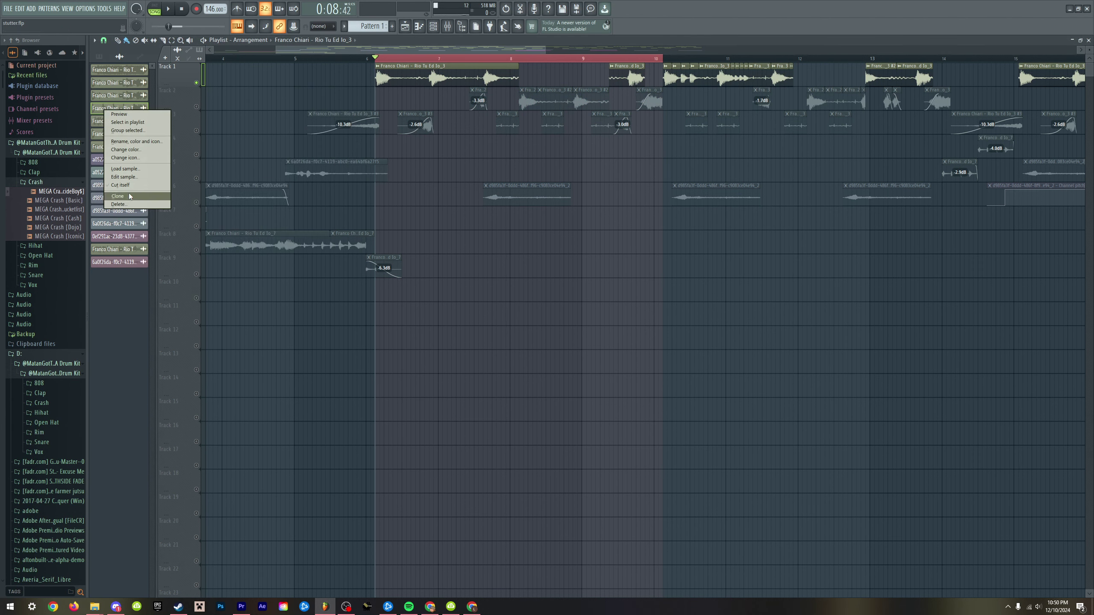
left_click(139, 310)
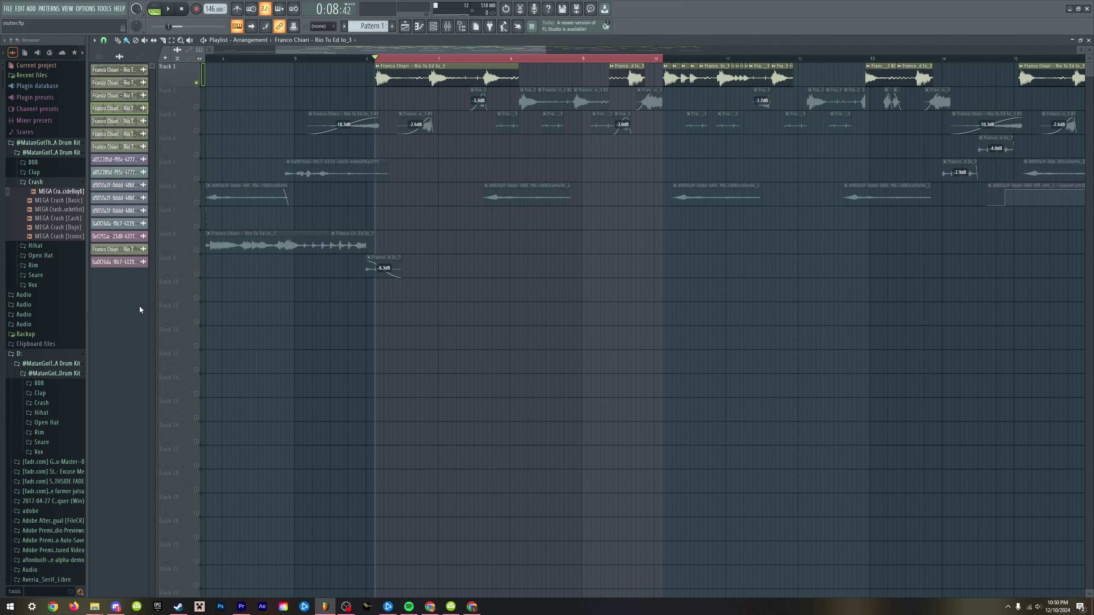
- Reopen the Rio Tu Ed Io_3 #2 channel settings, preview its waveform, stop the sound, and close the settings
left_click(113, 250)
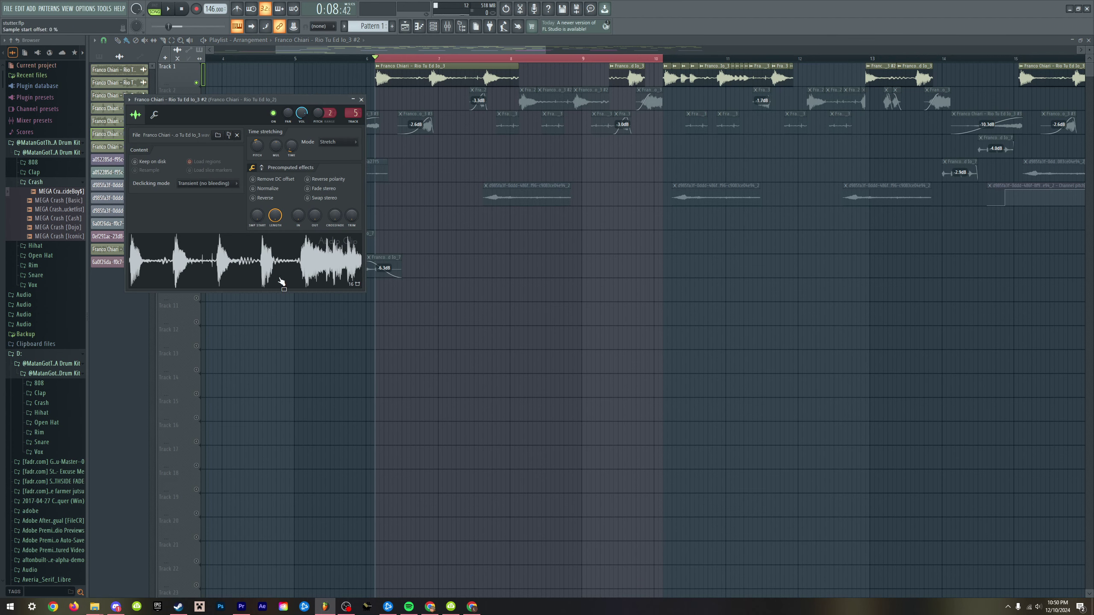
left_click(231, 258)
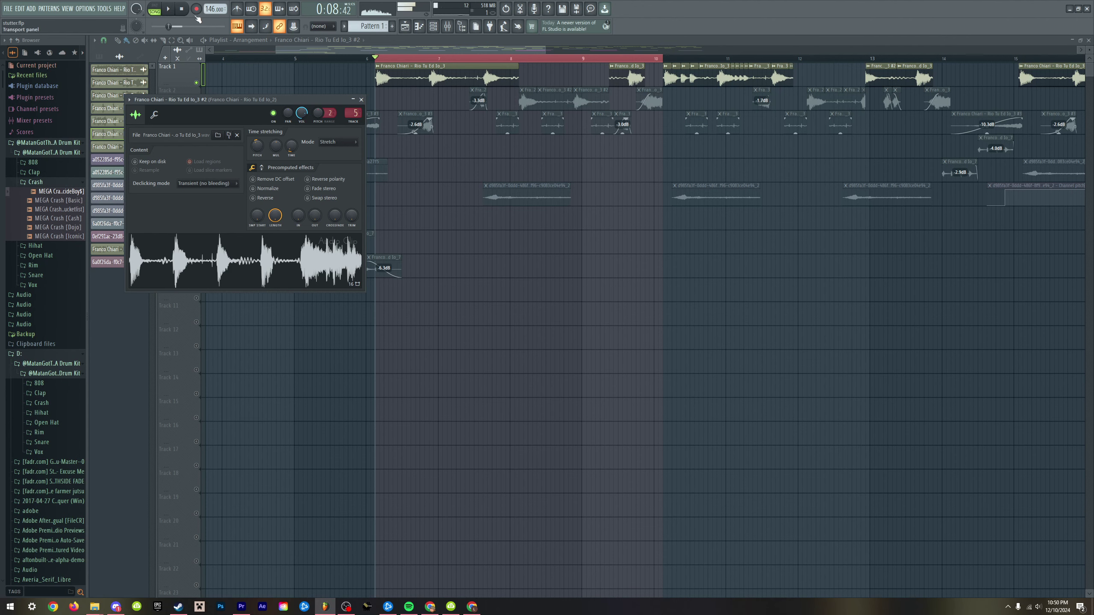
left_click(184, 9)
left_click(361, 99)
- Unmute track 2, mute its first short clip inside the time selection, and play tracks 1 and 2 together
scroll(447, 220, "up", 2)
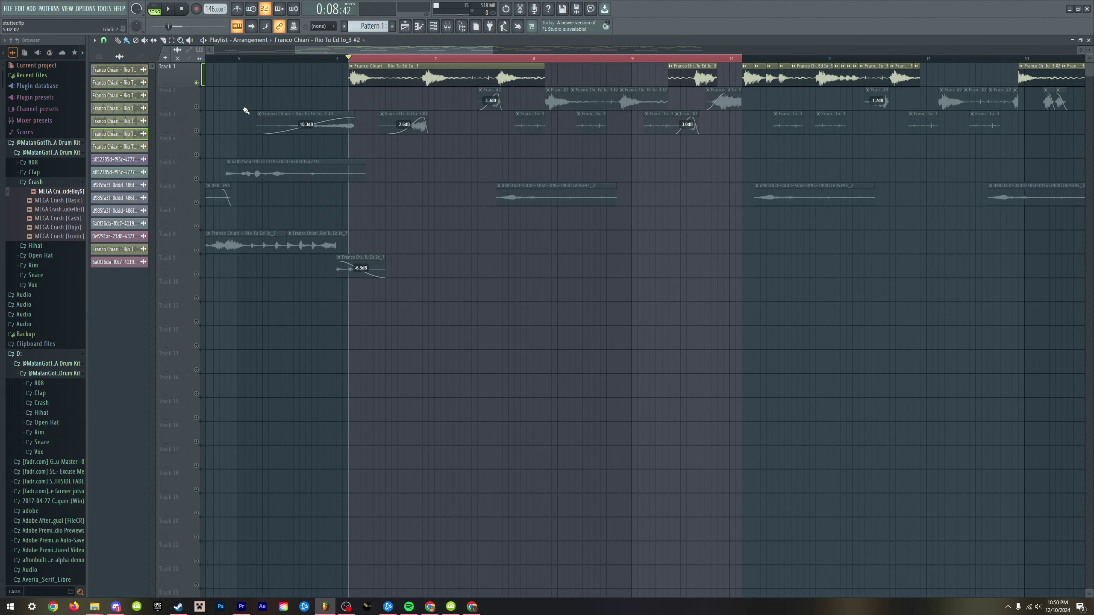
left_click(196, 106)
left_click(480, 90)
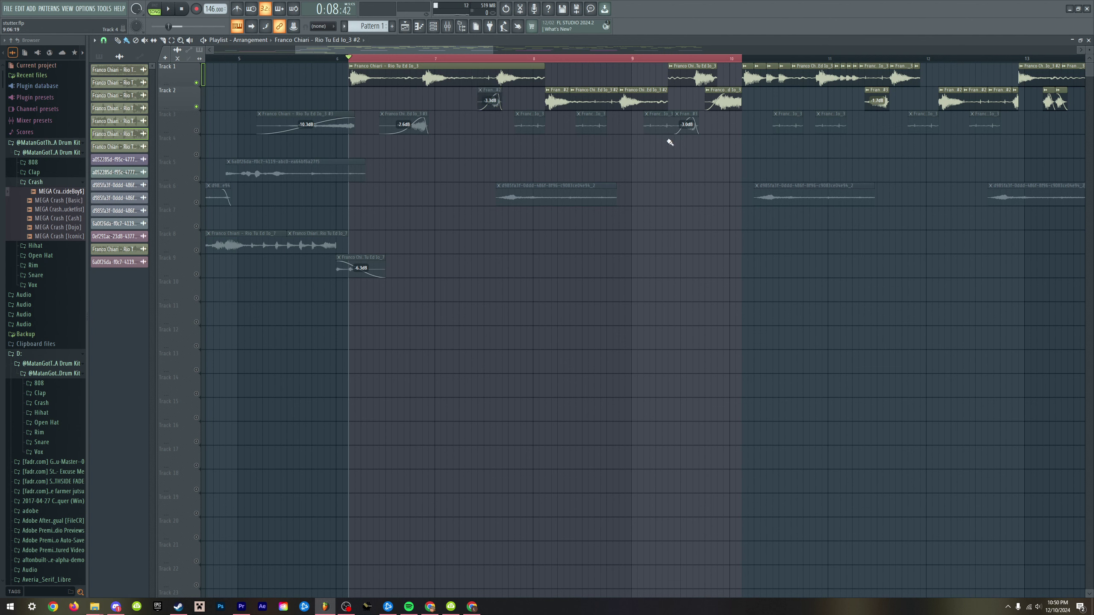
key("space")
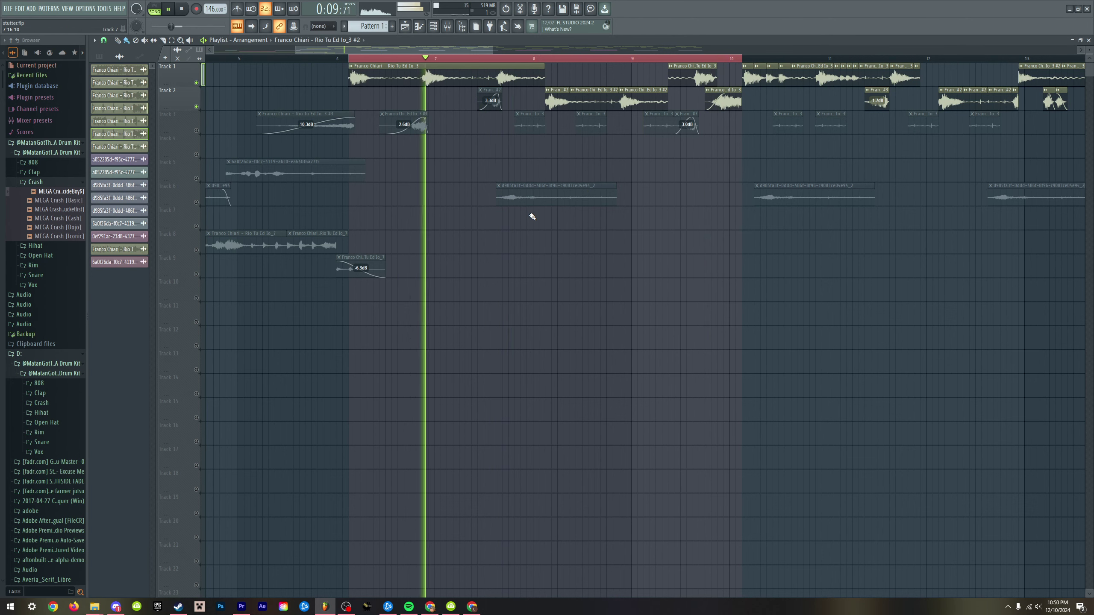
key("space")
scroll(534, 185, "down", 2)
scroll(533, 184, "up", 1)
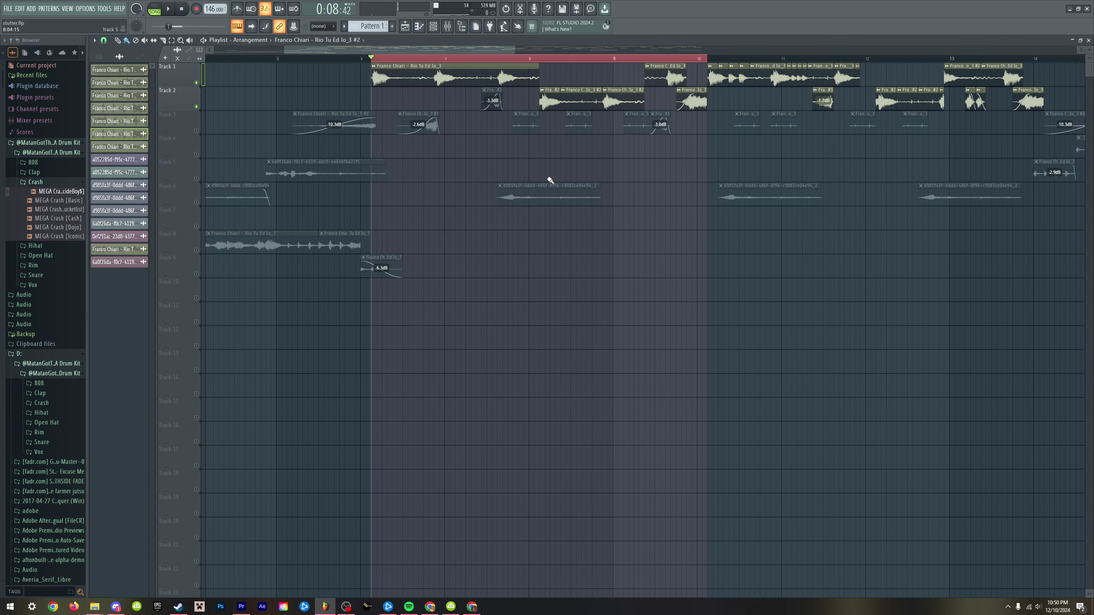
- View the channel settings of the Rio Tu Ed Io_4 and Rio Tu Ed Io_3 #3 chops, preview the reversed waveform, and close them
scroll(550, 180, "up", 2)
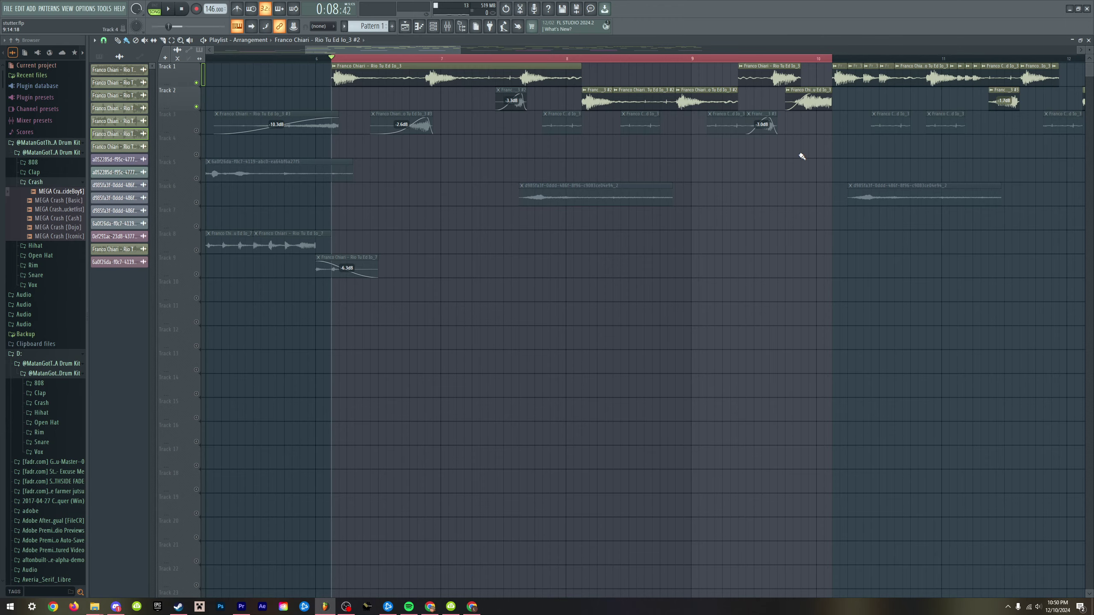
scroll(796, 152, "down", 2)
left_click(119, 137)
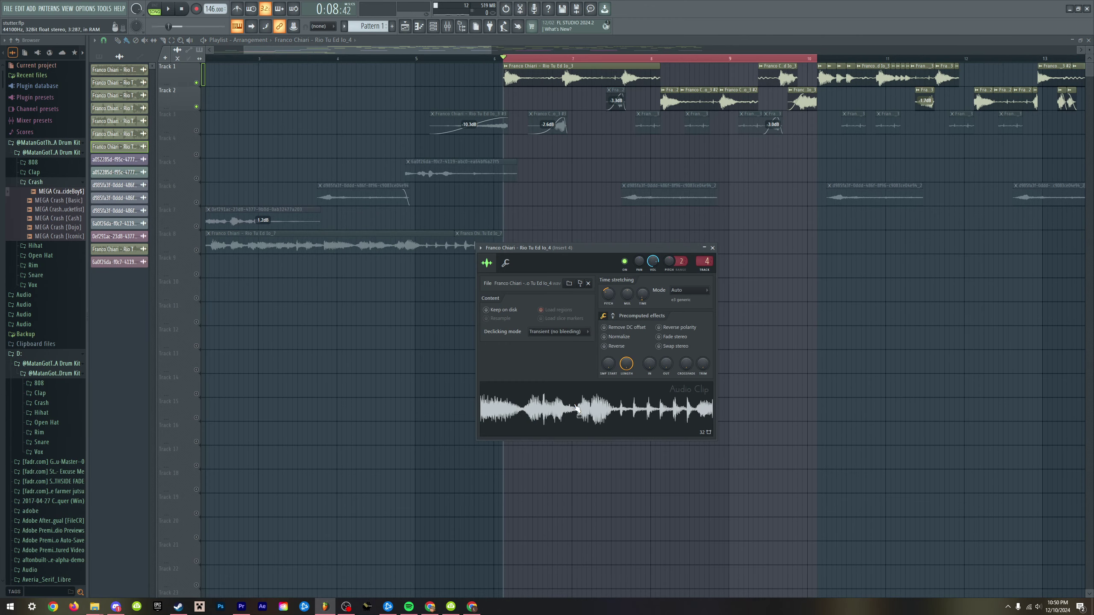
left_click(243, 278)
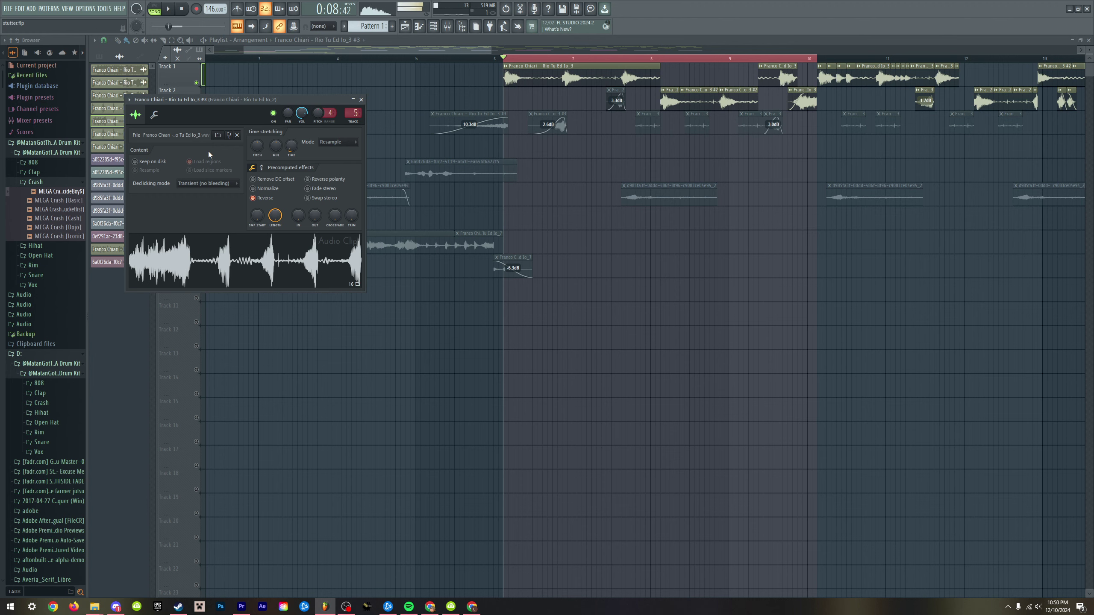
left_click(361, 100)
- Unmute track 3, play tracks 1 to 3 together from the start of the time selection, and stop playback
scroll(551, 133, "up", 2)
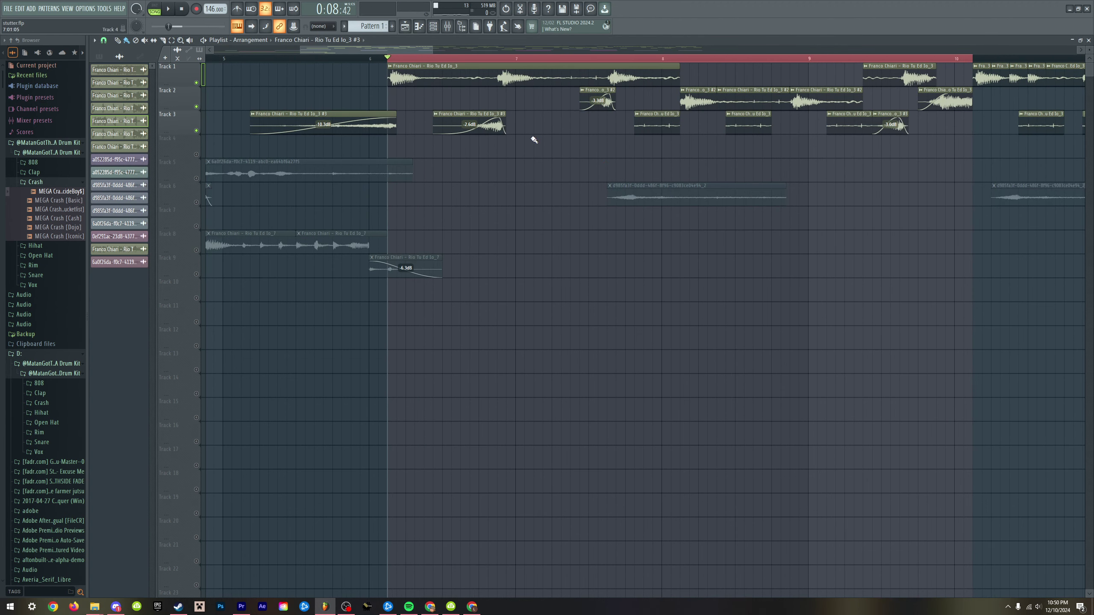
key("space")
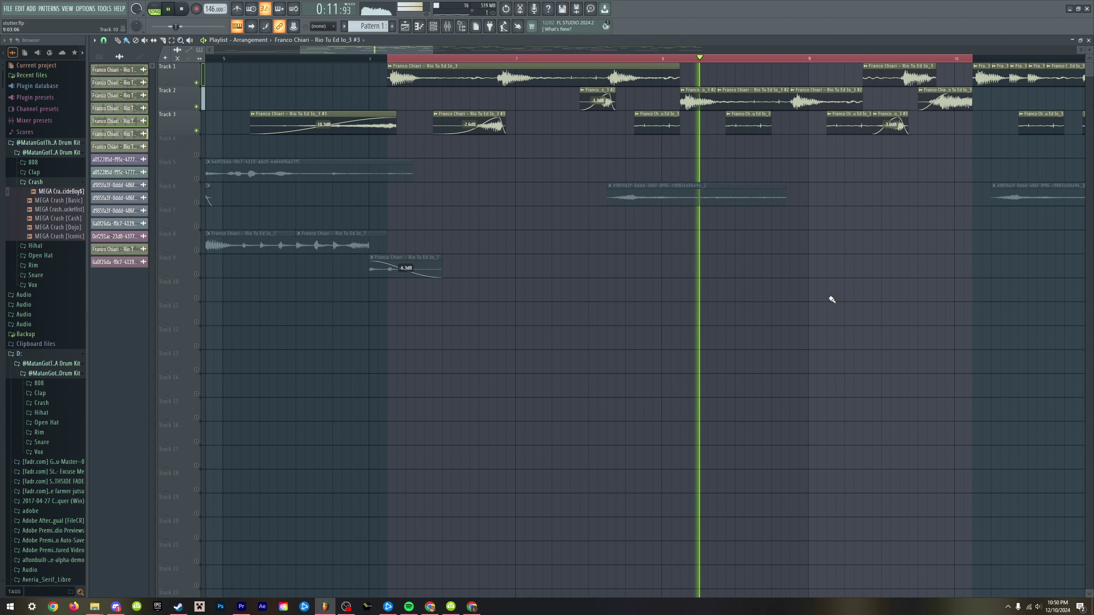
key("space")
- Examine the short repeated clips on track 3 within the time selection, and play the three tracks again briefly
scroll(918, 263, "up", 4)
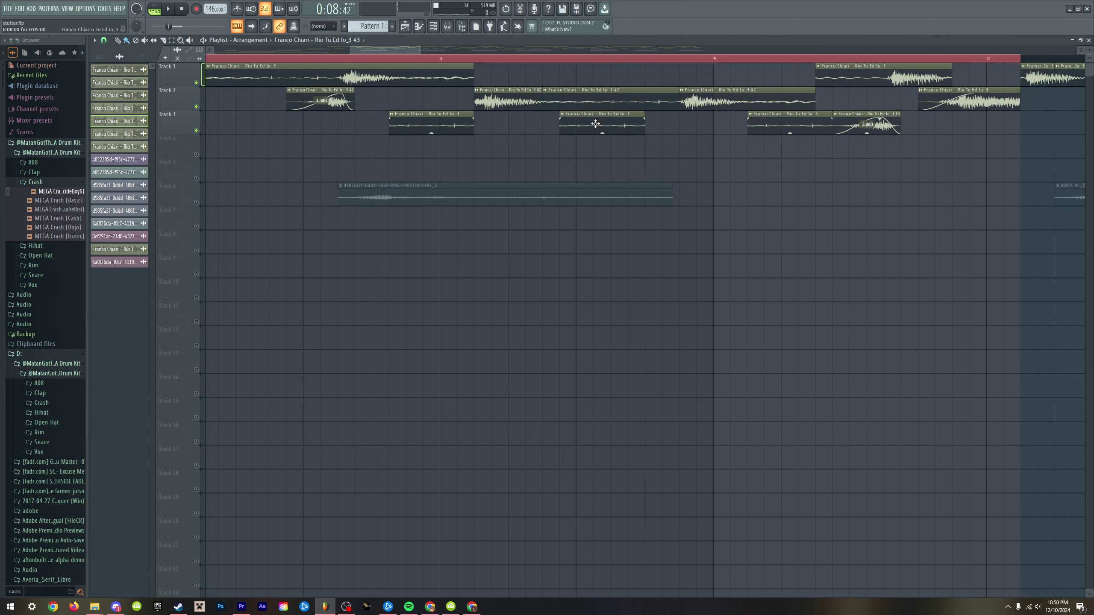
scroll(593, 128, "up", 1)
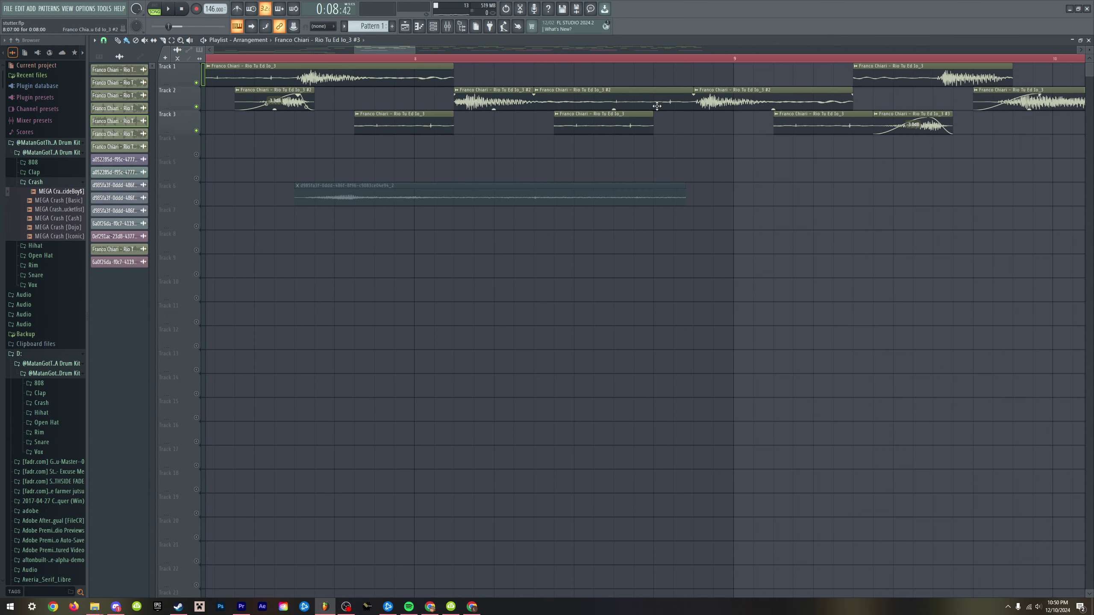
scroll(659, 104, "down", 4)
scroll(508, 153, "down", 2)
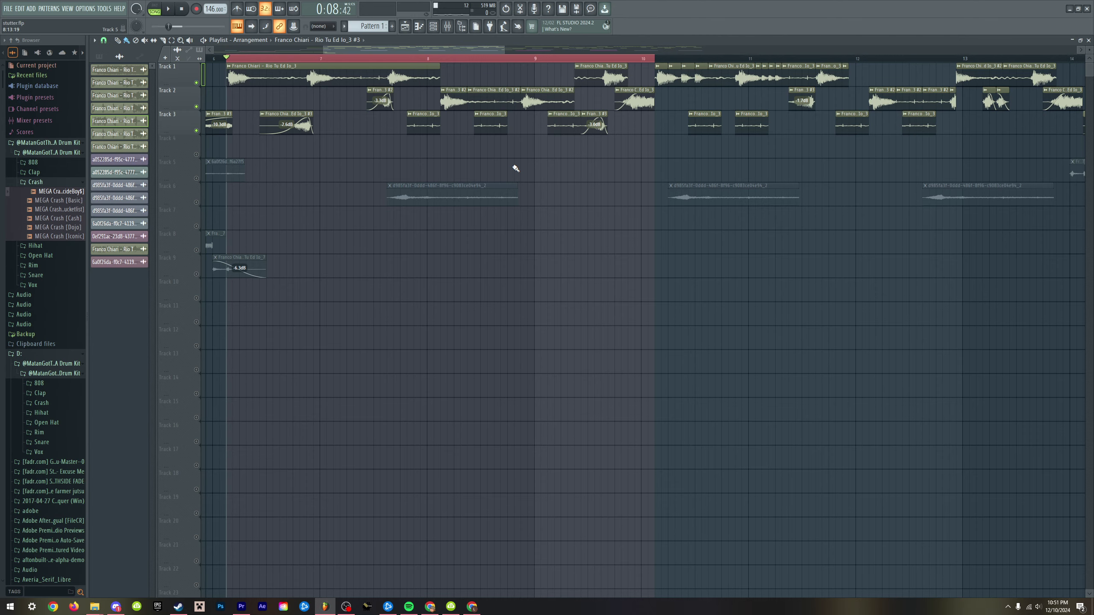
scroll(515, 168, "down", 4)
key("space")
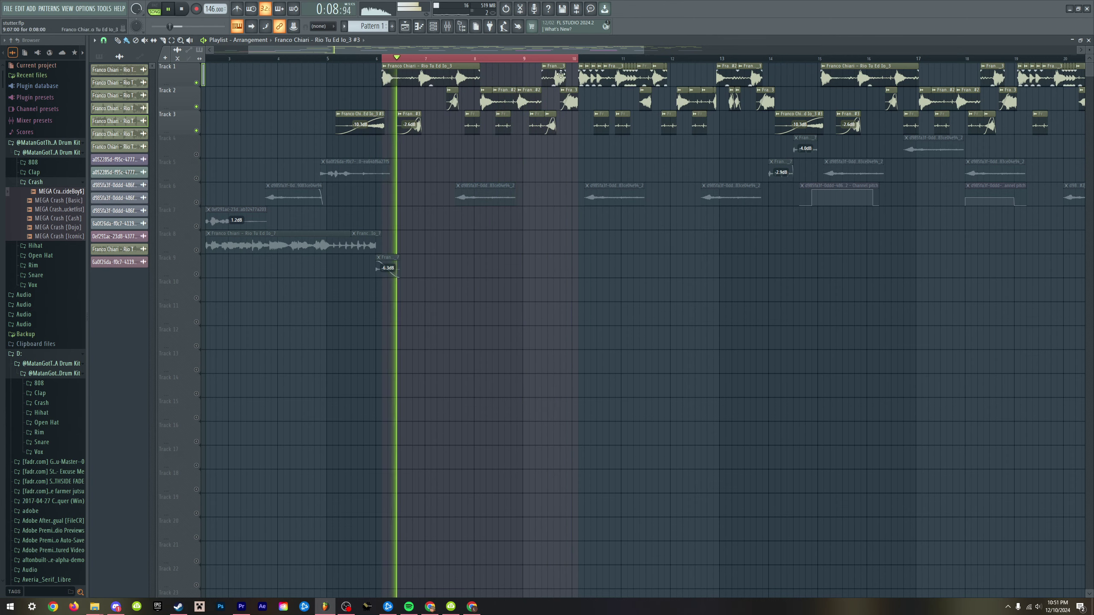
key("space")
- Clear the time selection, set the playhead to 10:03:00, and examine the short stuttered chops at the start of that section on track 1
left_click(578, 59)
scroll(635, 99, "up", 3)
scroll(585, 111, "up", 3)
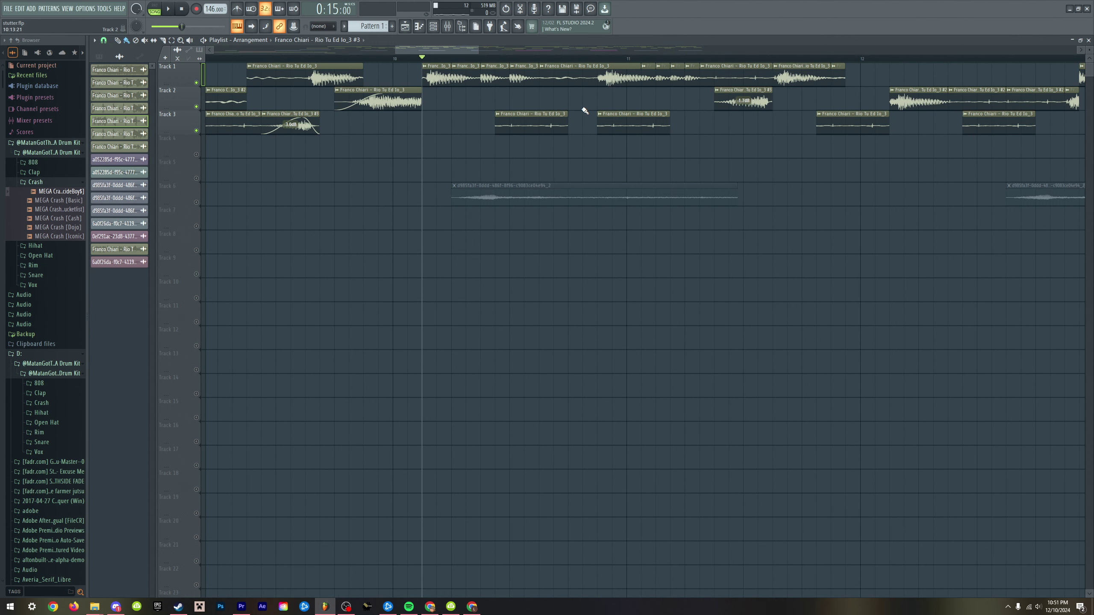
scroll(582, 108, "down", 3)
scroll(582, 109, "up", 3)
scroll(485, 113, "up", 1)
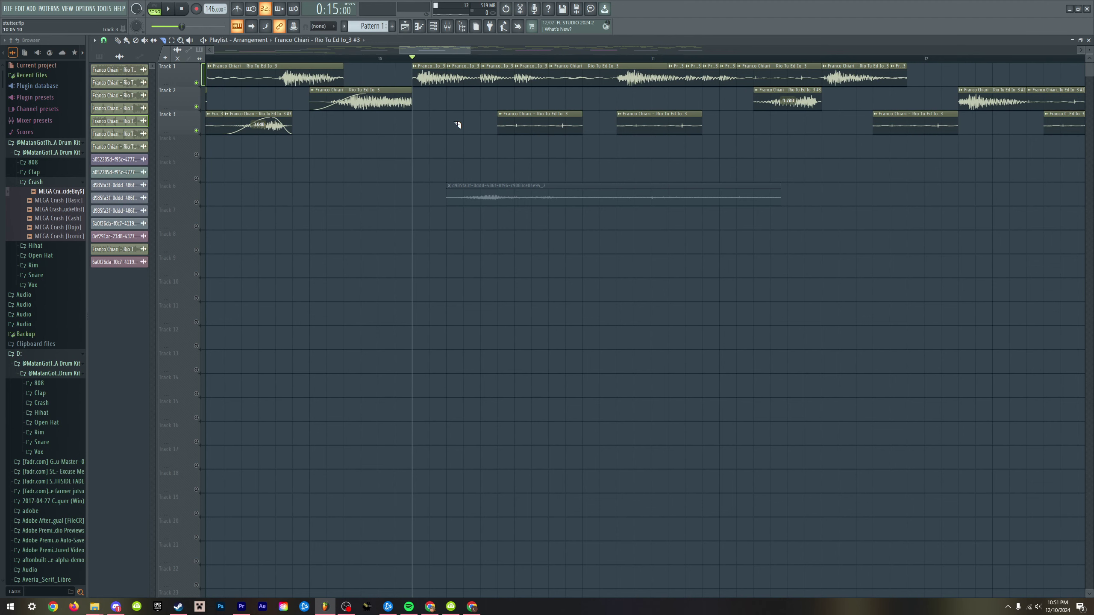
scroll(457, 124, "down", 1)
scroll(465, 107, "up", 2)
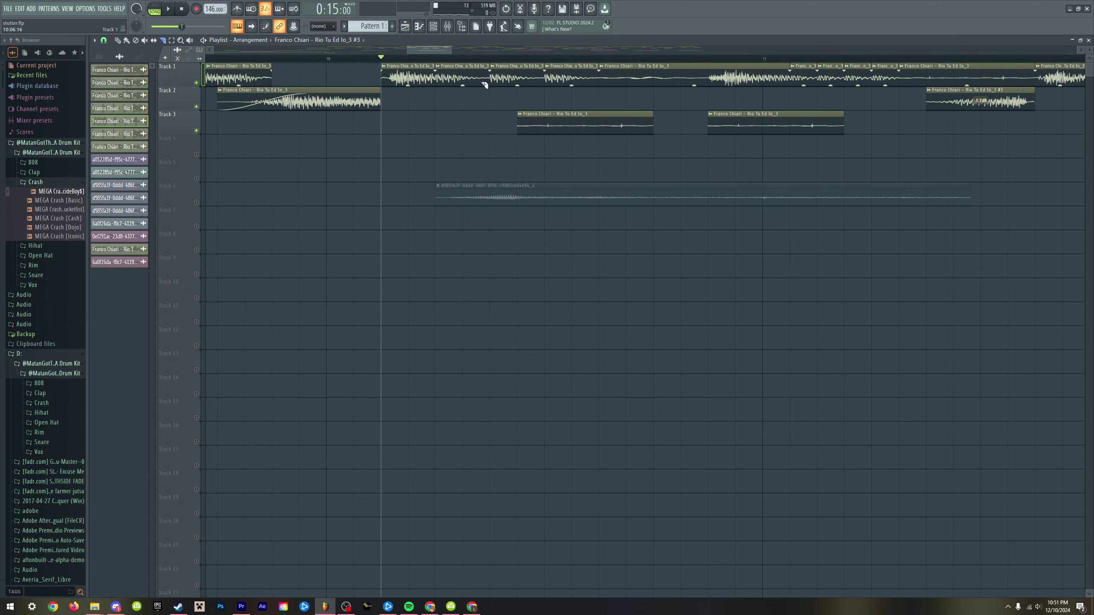
scroll(465, 106, "up", 1)
scroll(464, 104, "up", 1)
scroll(465, 103, "down", 1)
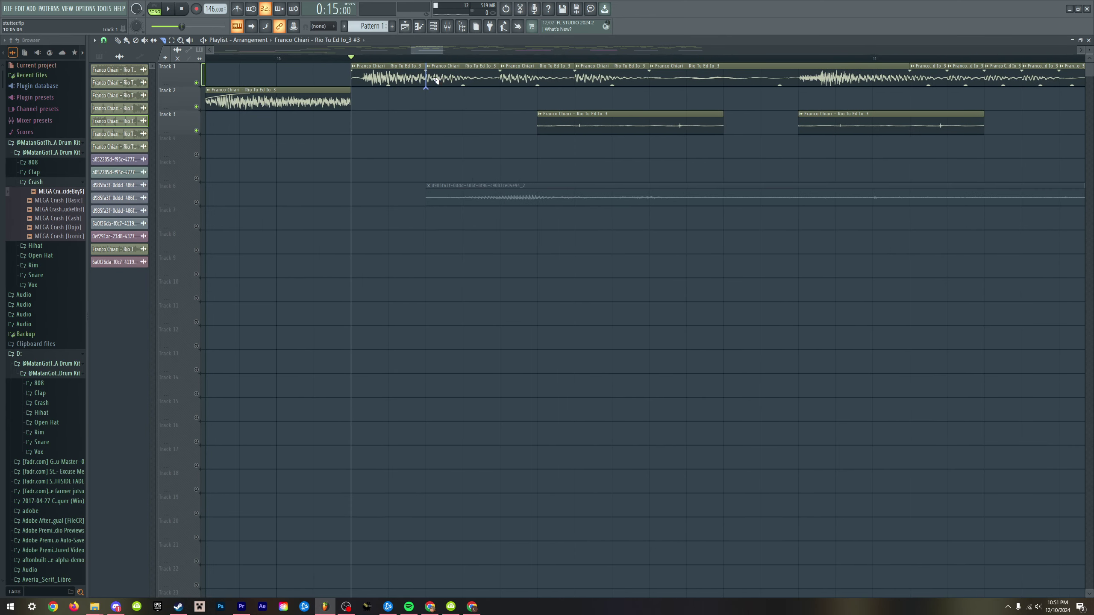
left_click_drag(488, 80, 447, 91)
scroll(447, 90, "down", 2)
scroll(719, 100, "down", 2)
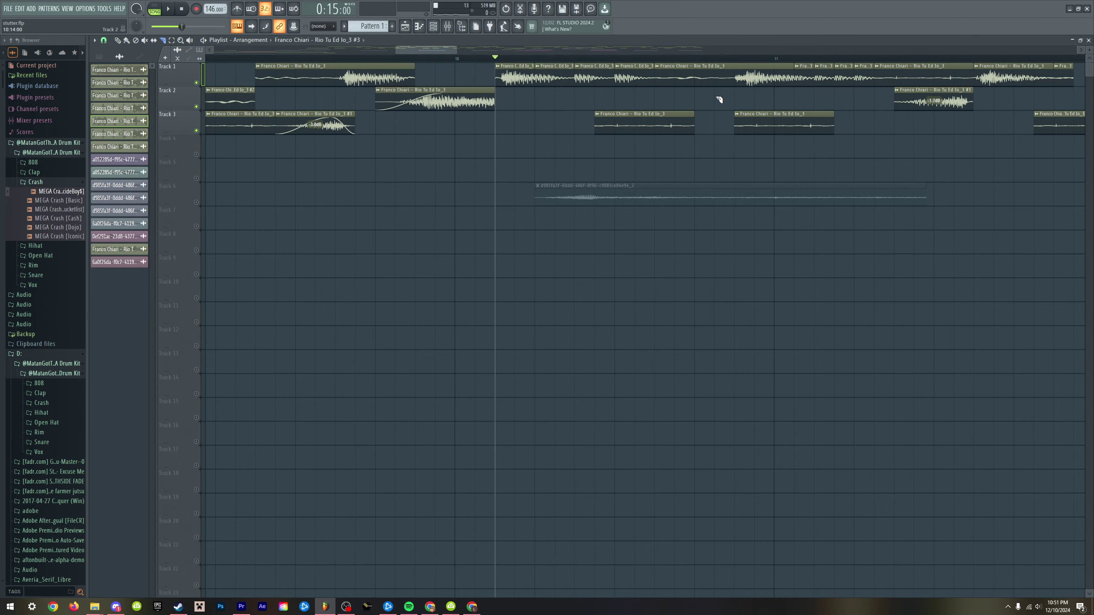
scroll(712, 106, "down", 3)
- Play the second section from 10:03:00 through bar 13 while following the chops, and stop playback
key("space")
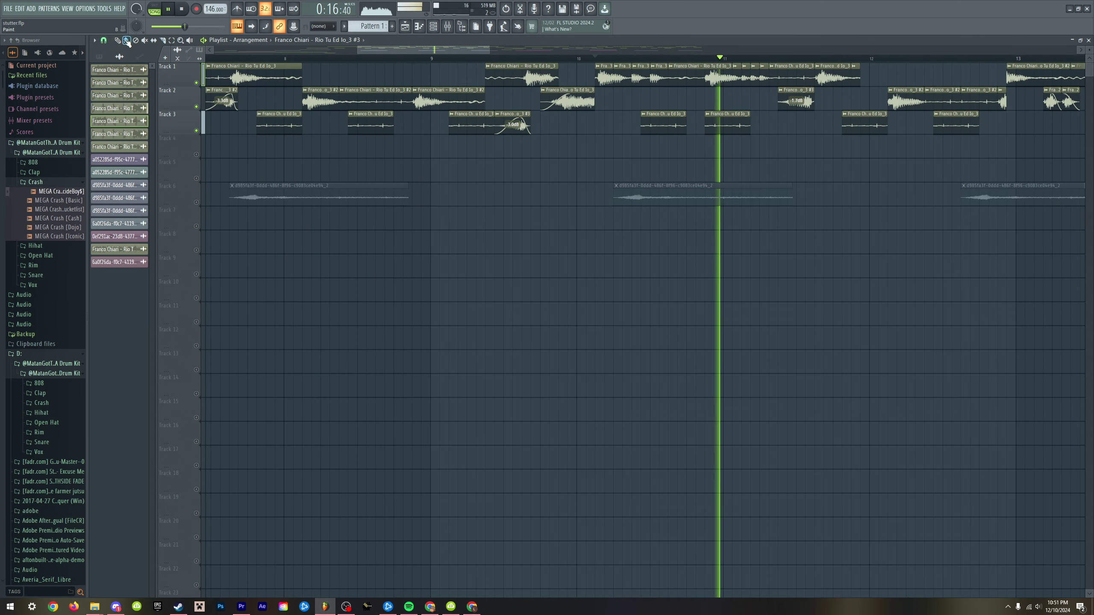
scroll(818, 188, "up", 3)
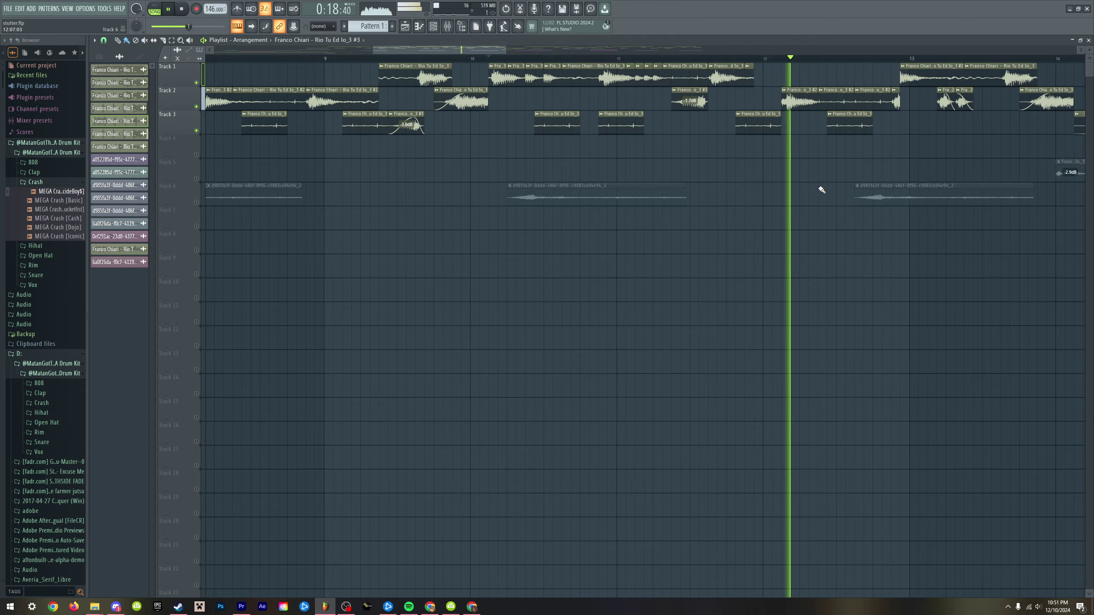
scroll(1025, 208, "up", 2)
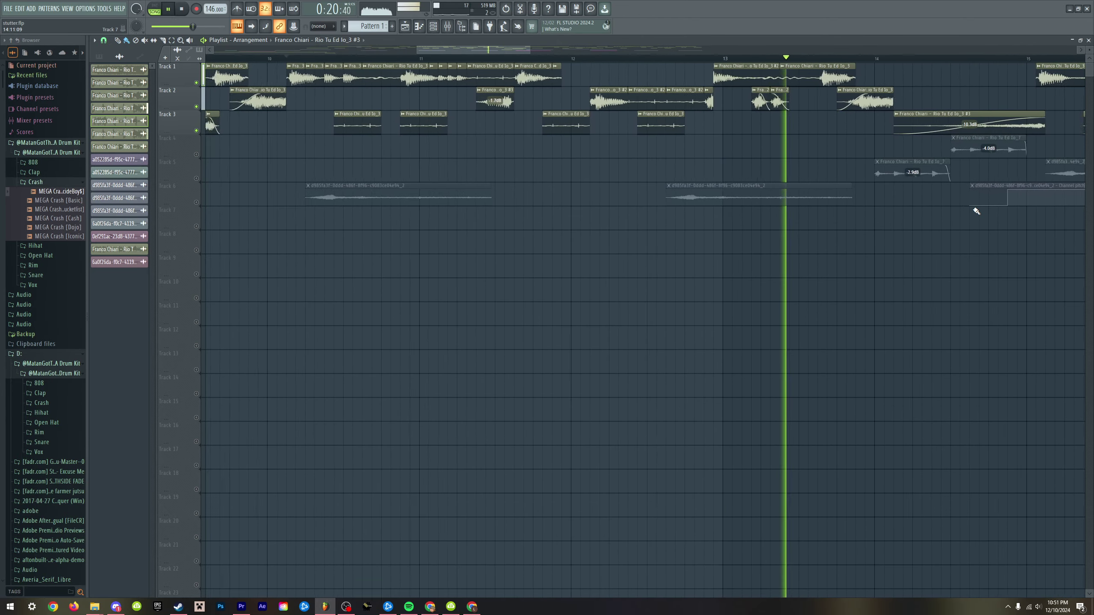
key("space")
- Set the playhead to 14:03:00 at the start of the long track 3 clip, play that clip, and stop
scroll(771, 188, "down", 2)
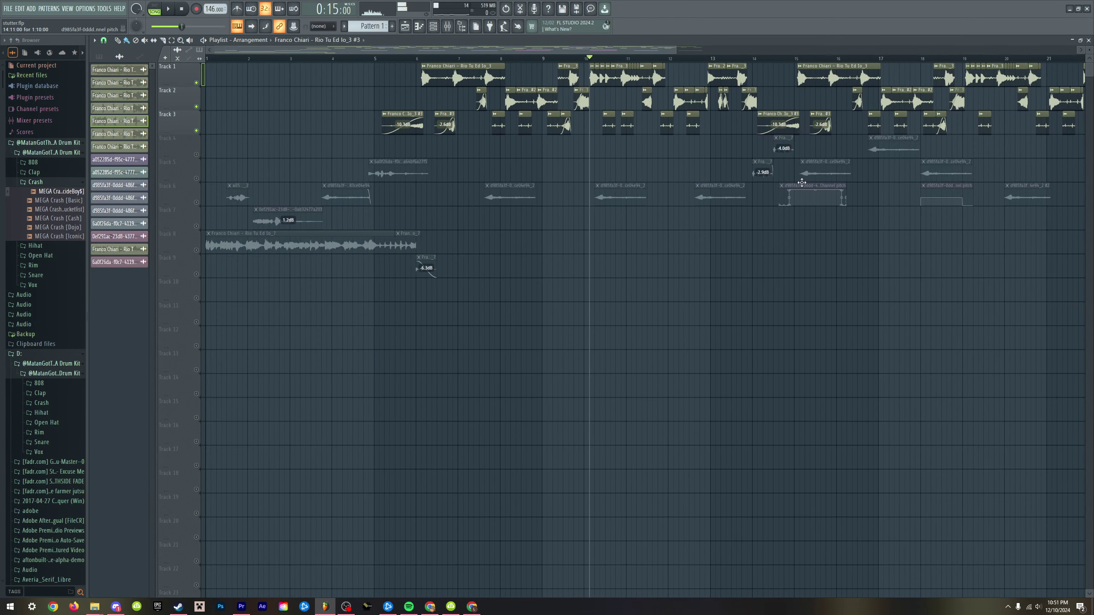
scroll(737, 168, "up", 2)
left_click(627, 59)
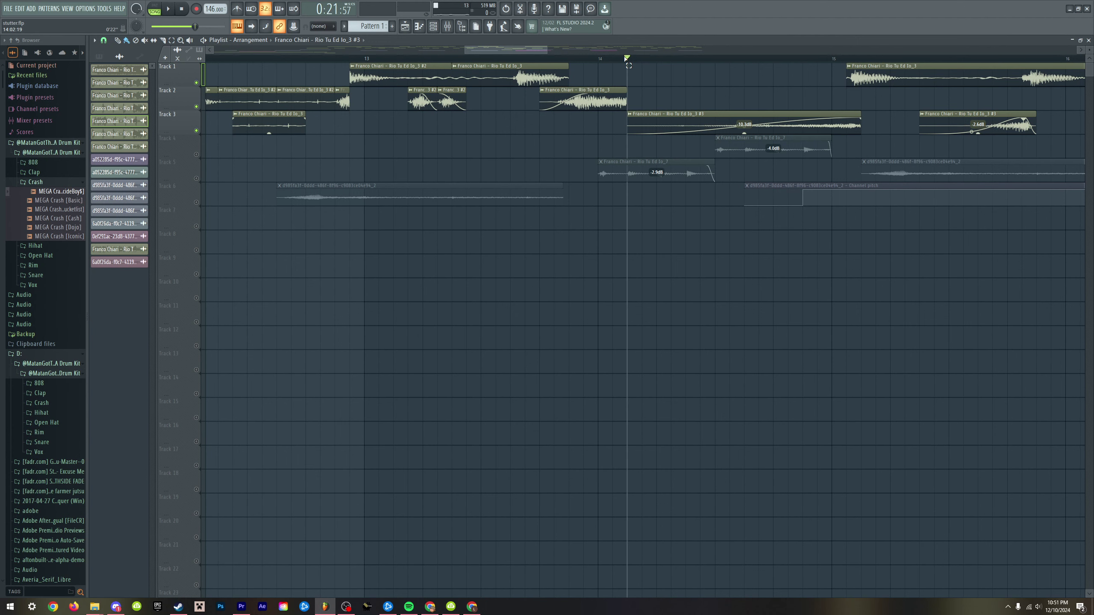
scroll(627, 59, "down", 2)
scroll(627, 60, "up", 2)
key("space")
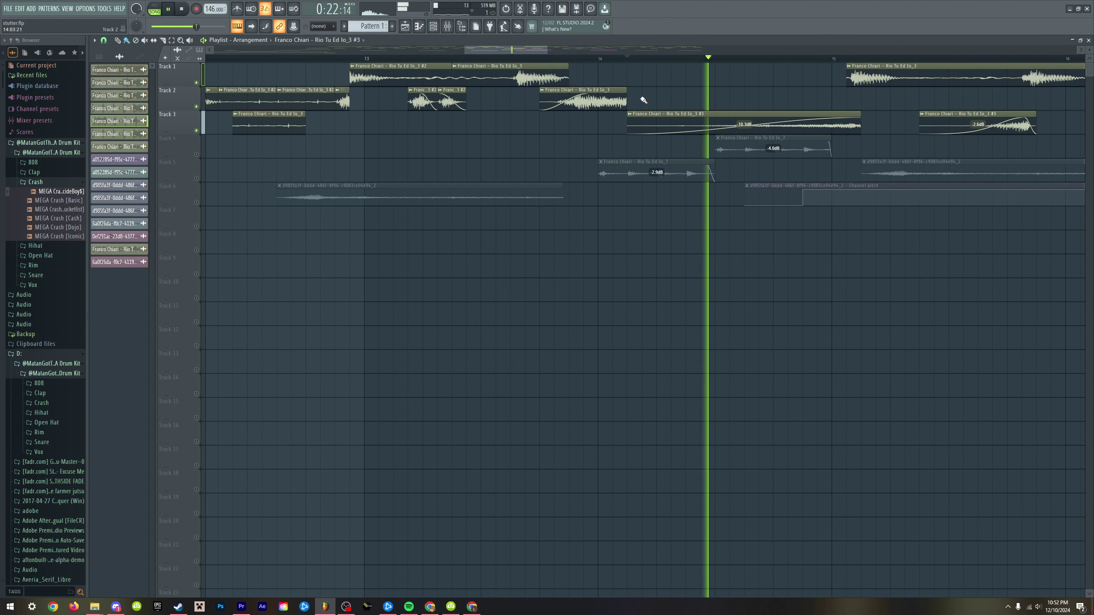
key("space")
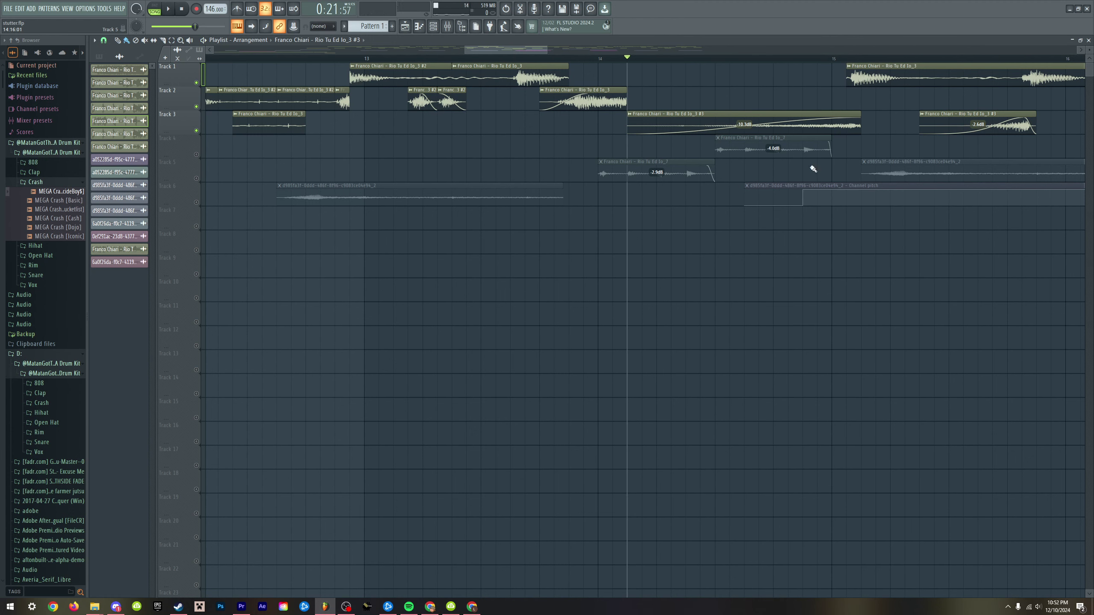
- Play the transition after bar 14 into the next section, stop, and return the playhead to the start of the long track 3 clip
left_click(456, 58)
scroll(537, 86, "down", 3)
scroll(663, 115, "up", 3)
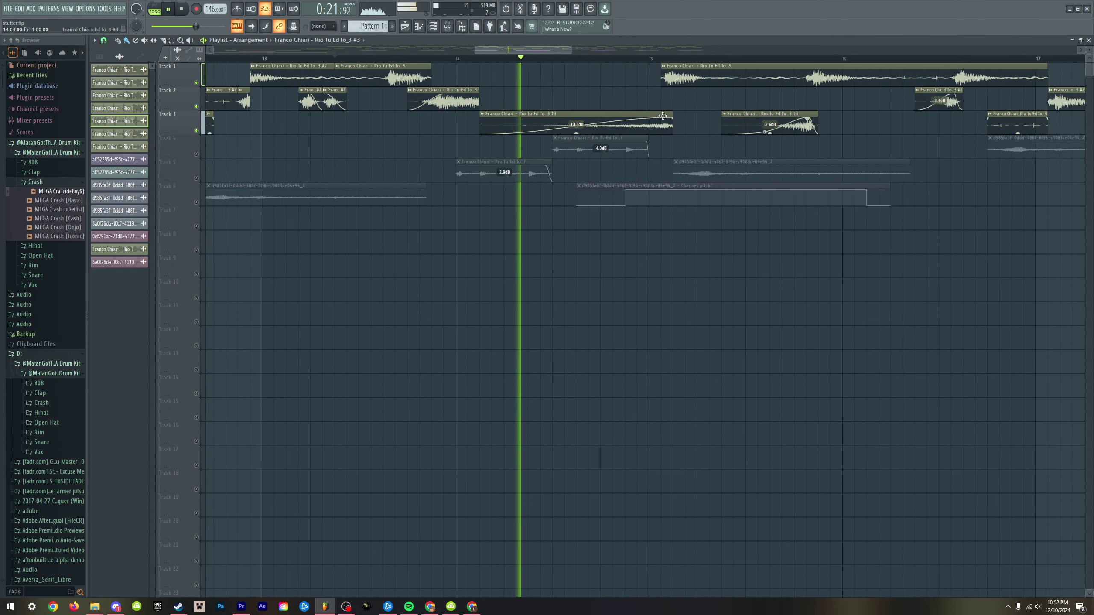
scroll(662, 115, "down", 3)
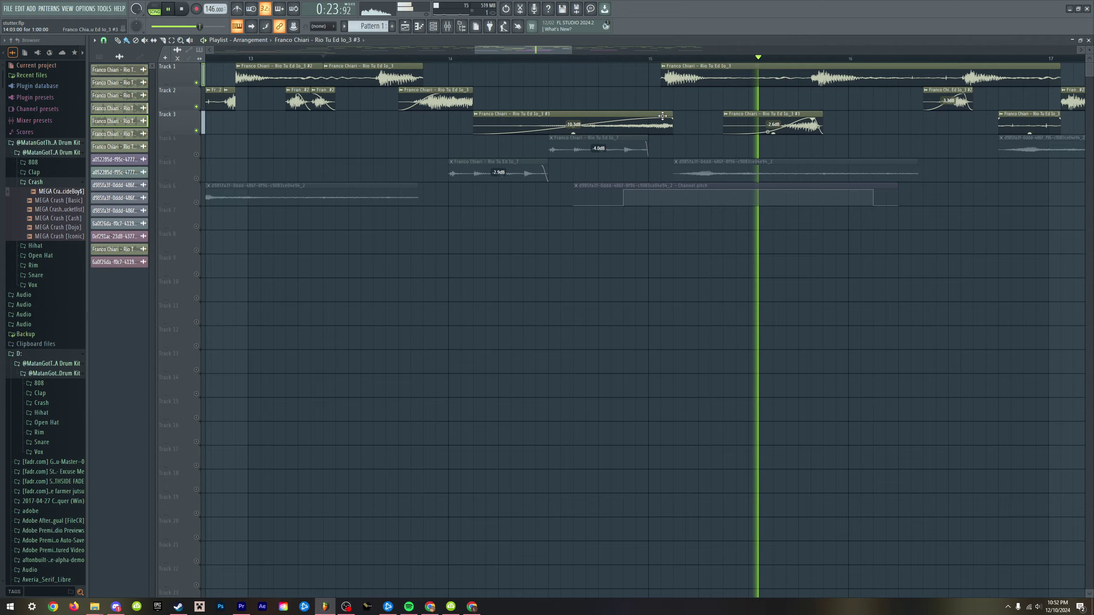
key("space")
scroll(530, 69, "up", 4)
left_click(528, 59)
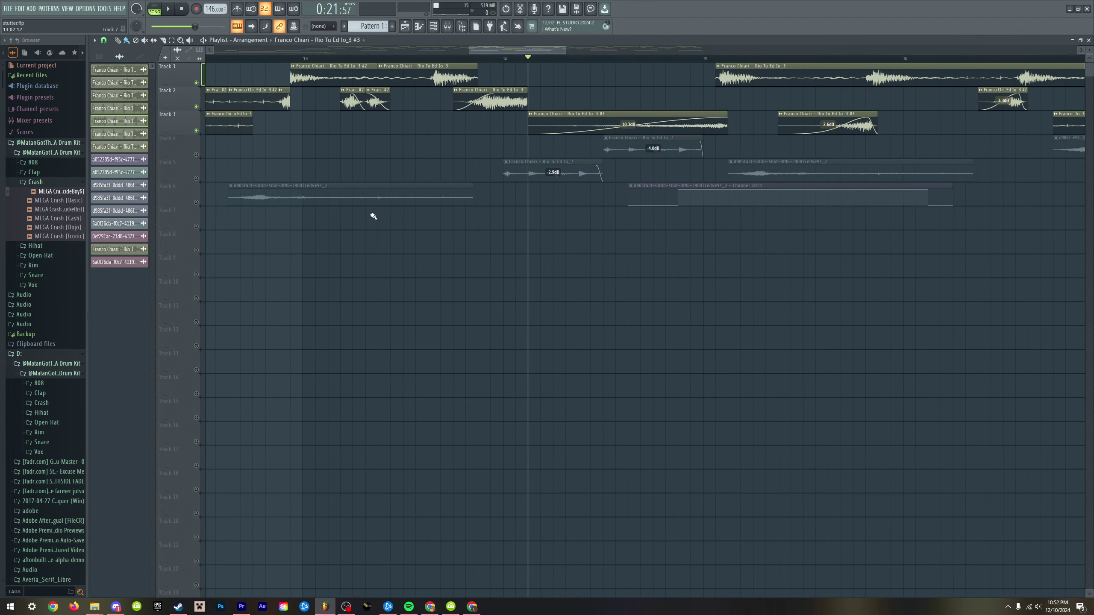
- Unmute tracks 4, 5 and 8 in the playlist
left_click(196, 178)
left_click(196, 154)
scroll(319, 259, "down", 5)
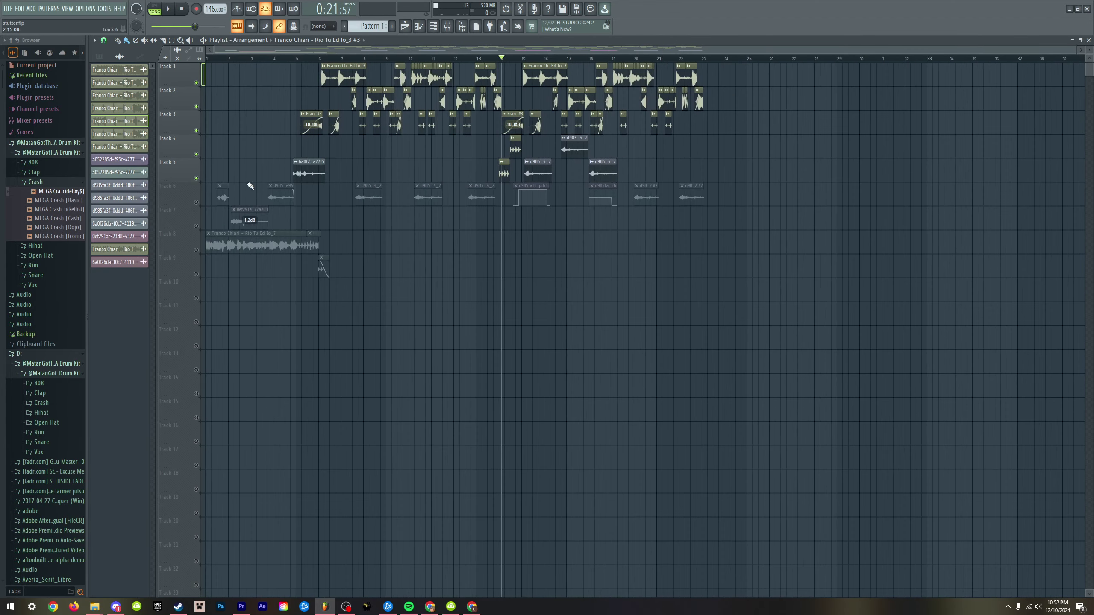
left_click(196, 250)
scroll(273, 129, "up", 3)
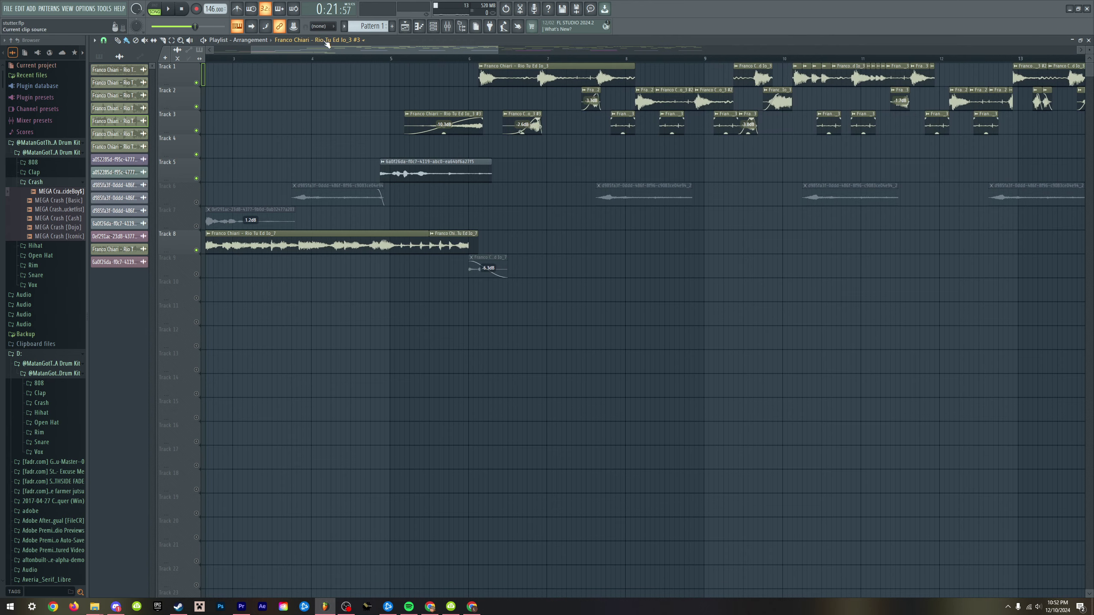
- Mute the first long clip on track 5 temporarily, play the intro from that clip's start, stop, and unmute the clip
left_click(385, 59)
right_click(414, 173, "alt")
key("space")
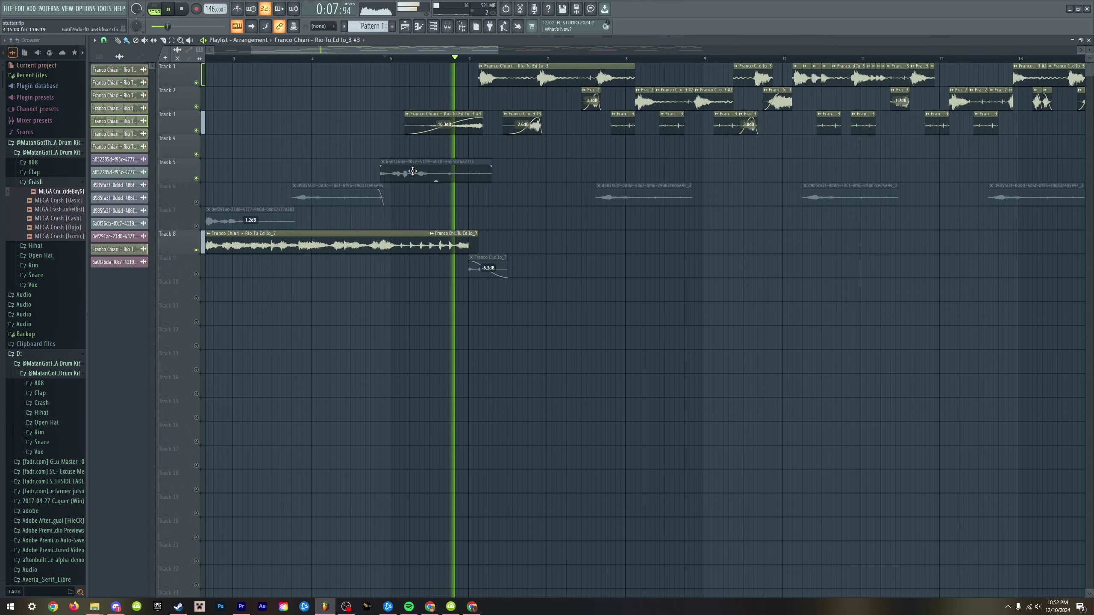
key("space")
scroll(413, 171, "down", 3)
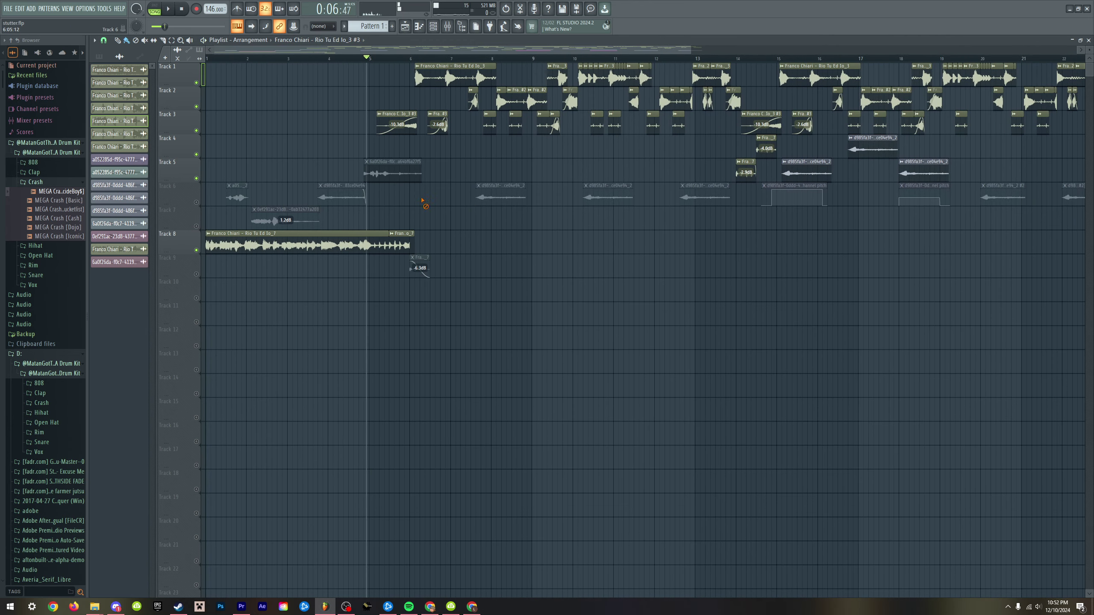
right_click(407, 172, "alt")
- Duplicate the Rio Tu Ed Io_7 clip at bar 14 from track 5 onto track 8, and extend it to span 14:03:00 to bar 15
scroll(321, 263, "up", 4)
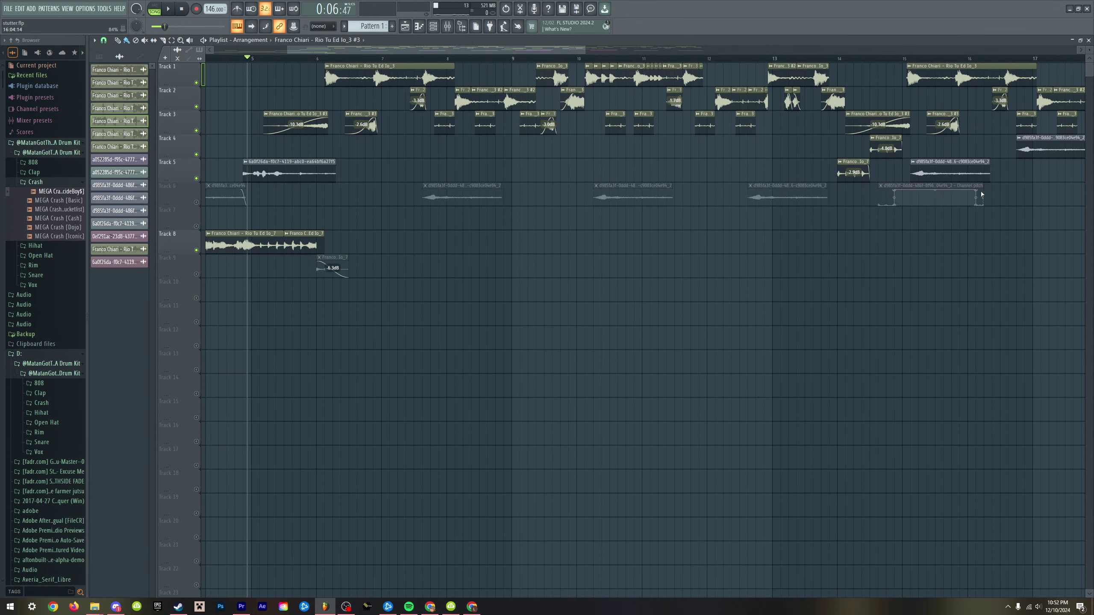
left_click_drag(704, 172, 703, 249)
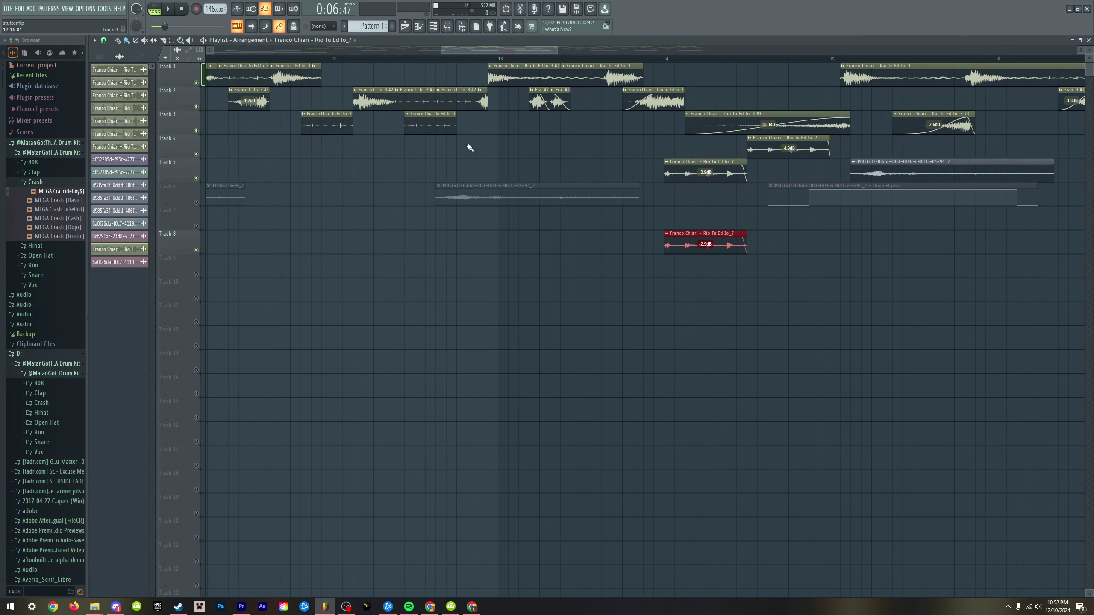
scroll(471, 129, "up", 3)
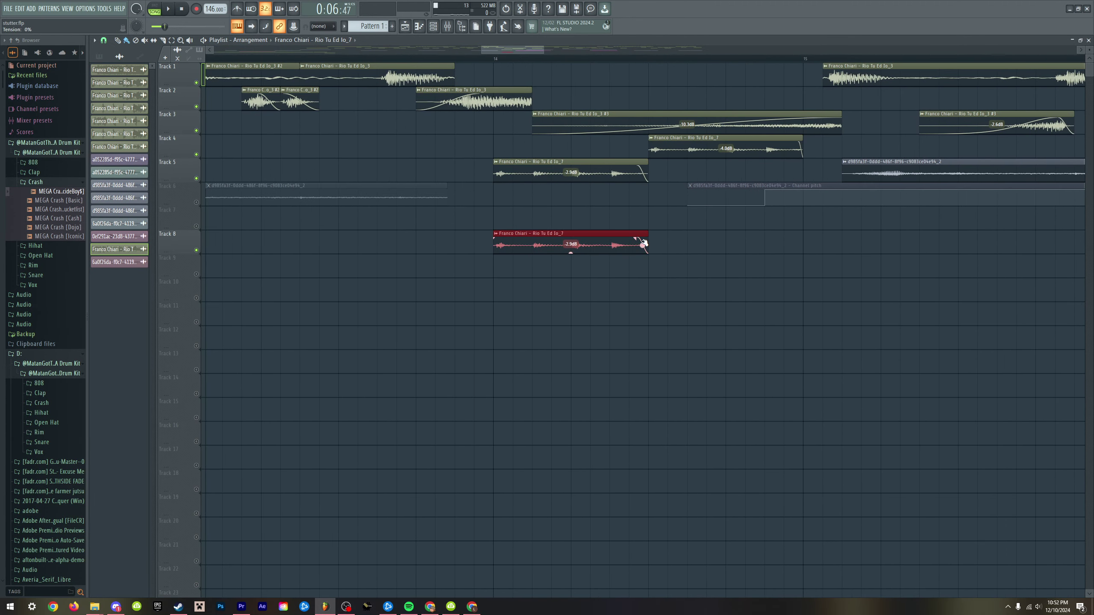
left_click_drag(648, 235, 688, 233)
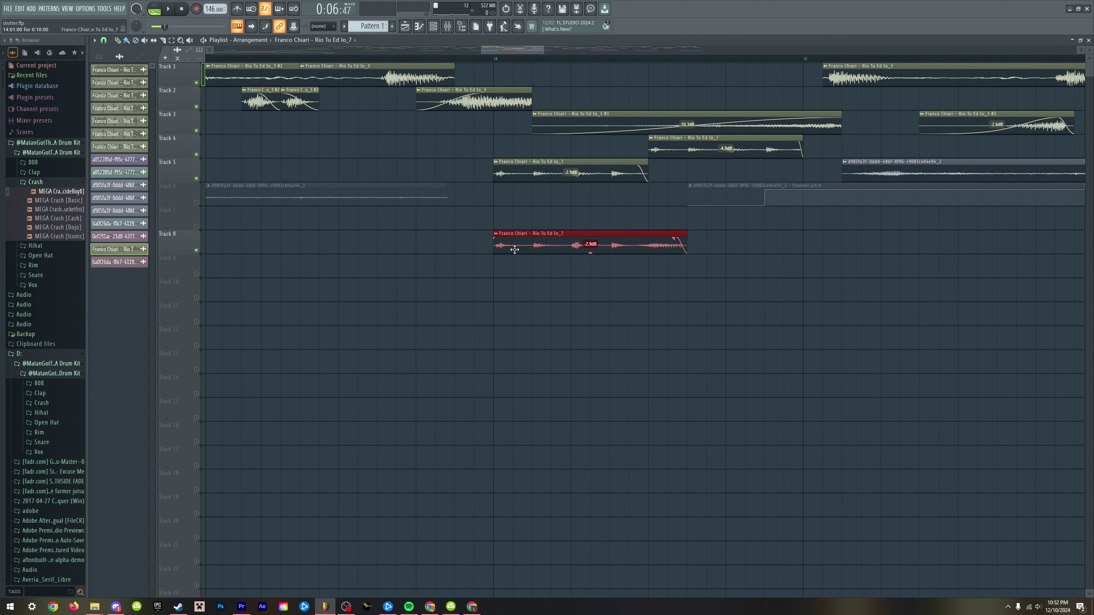
left_click_drag(494, 249, 588, 240)
- Mute the Rio Tu Ed Io_7 clips on tracks 4 and 5, play the track 8 copy from 14:03:00, and delete that copy
left_click(591, 56)
left_click(649, 316)
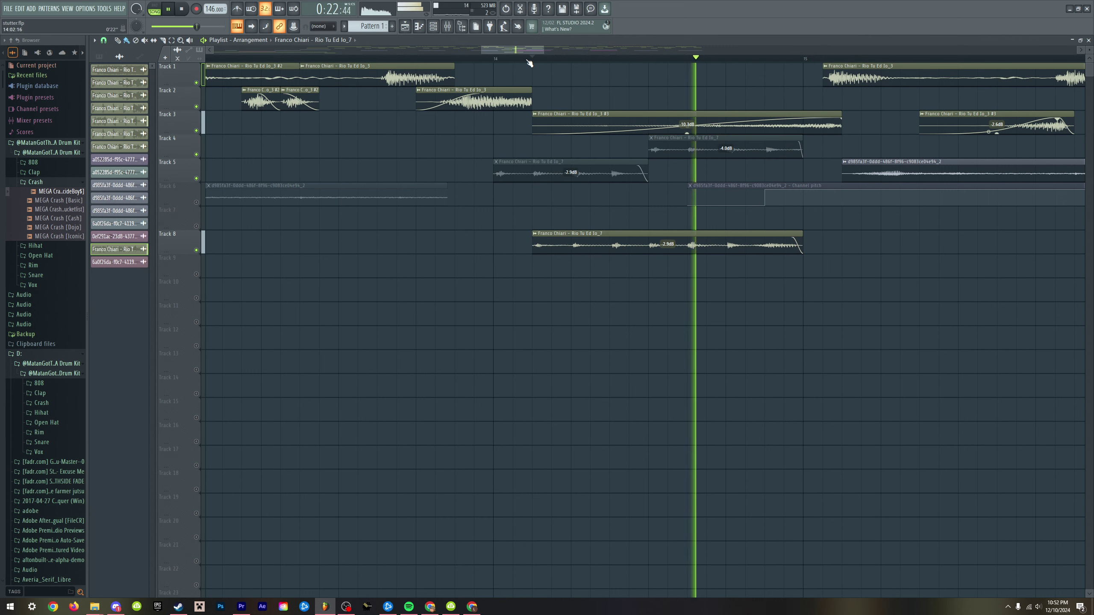
key("space")
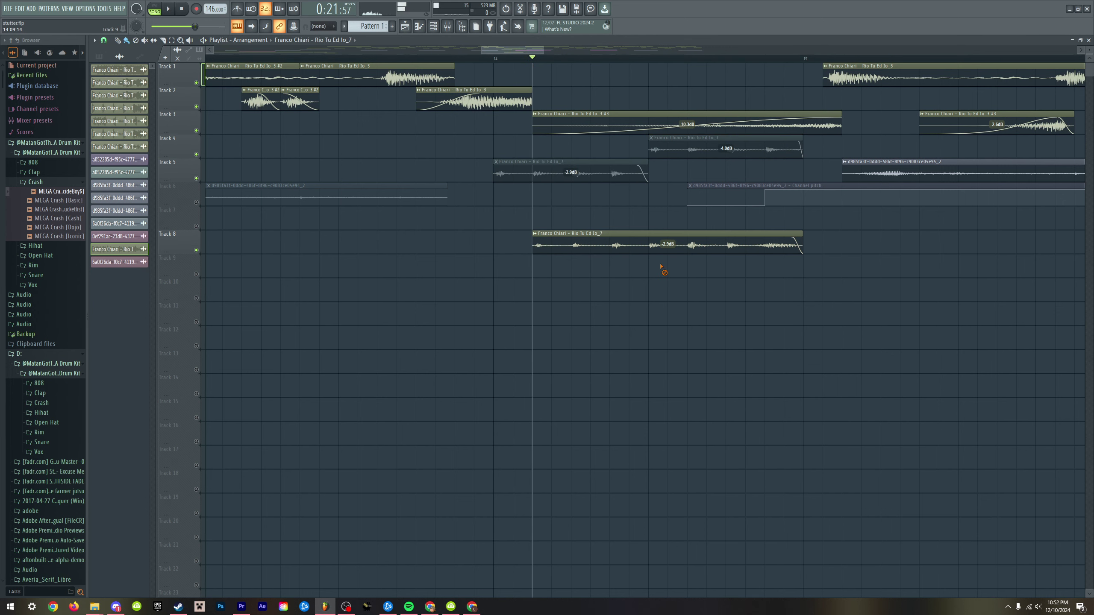
right_click(649, 242)
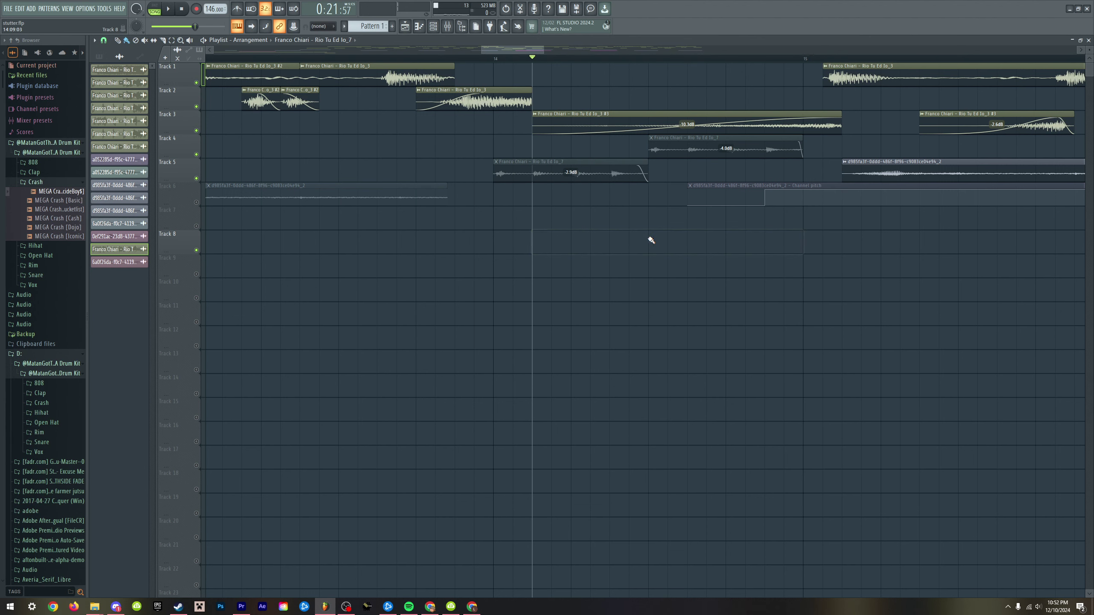
- Unmute the Rio Tu Ed Io_7 clips on tracks 4 and 5, and play both clips from bar 14
left_click_drag(644, 172, 677, 149)
scroll(658, 206, "down", 1)
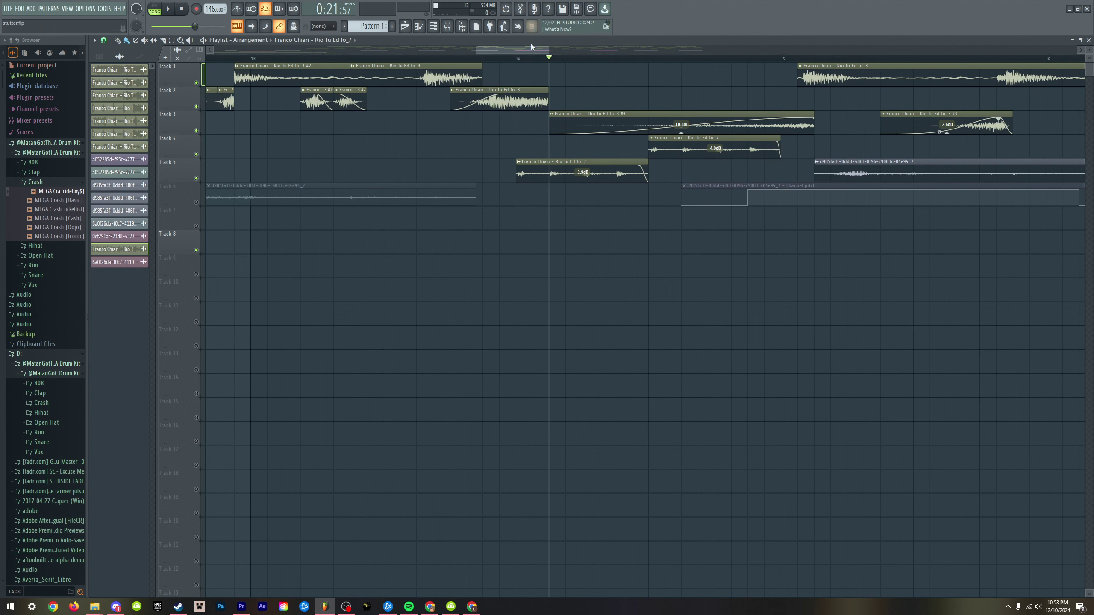
left_click(516, 57)
scroll(549, 196, "up", 4)
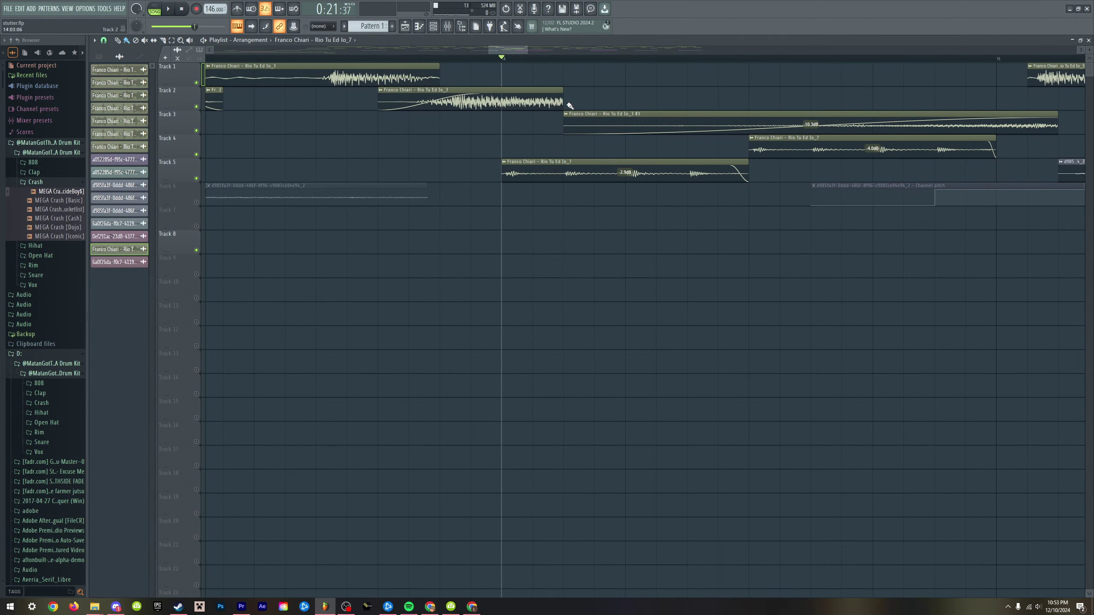
scroll(554, 127, "down", 2)
scroll(602, 173, "up", 3)
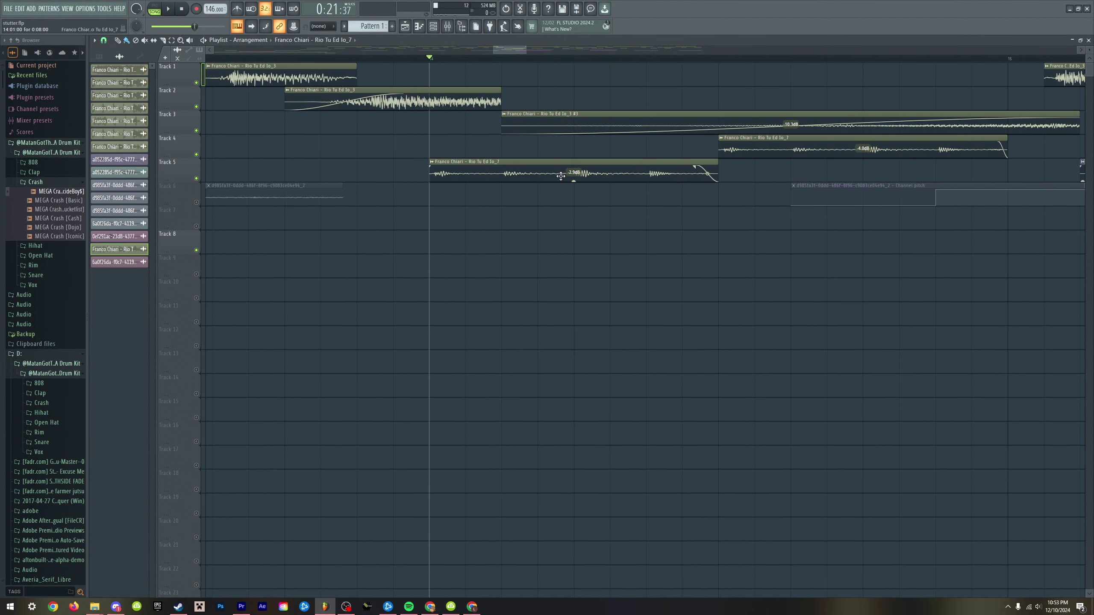
scroll(599, 177, "down", 2)
scroll(703, 161, "up", 2)
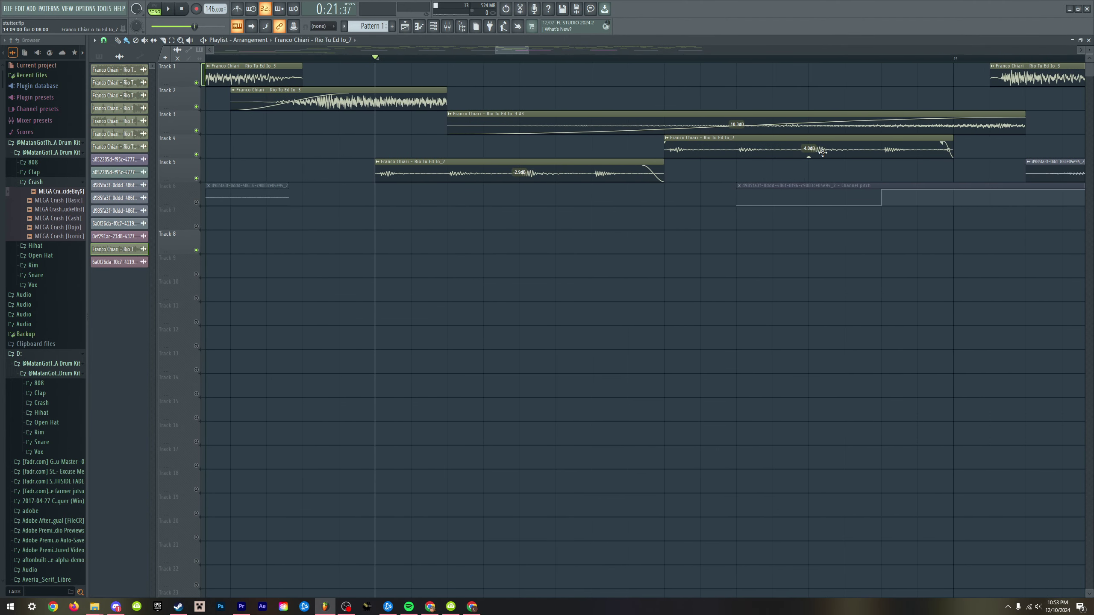
scroll(723, 168, "down", 3)
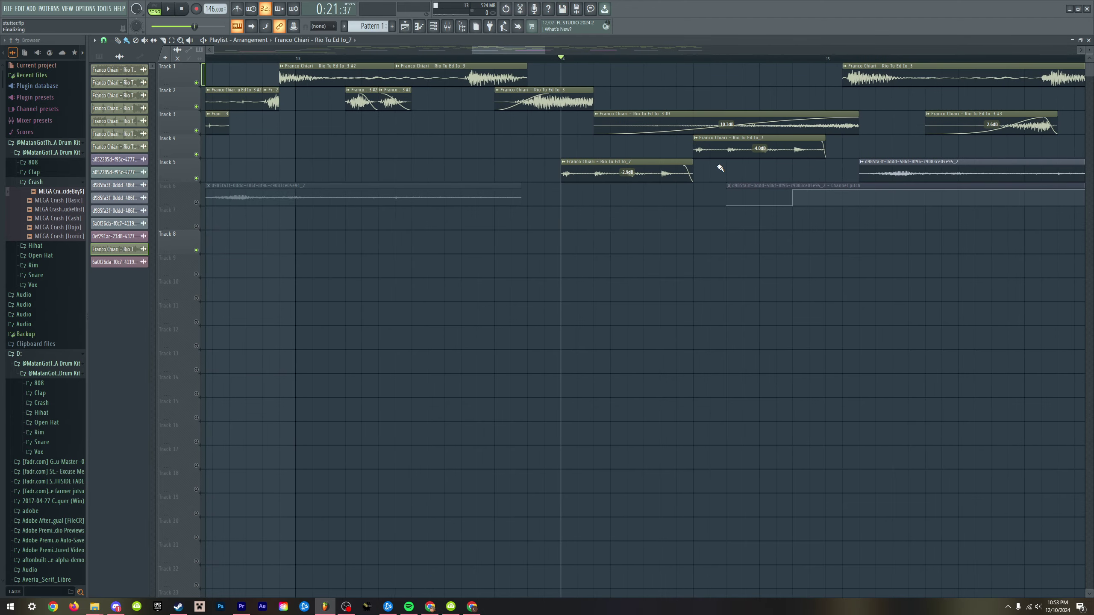
key("space")
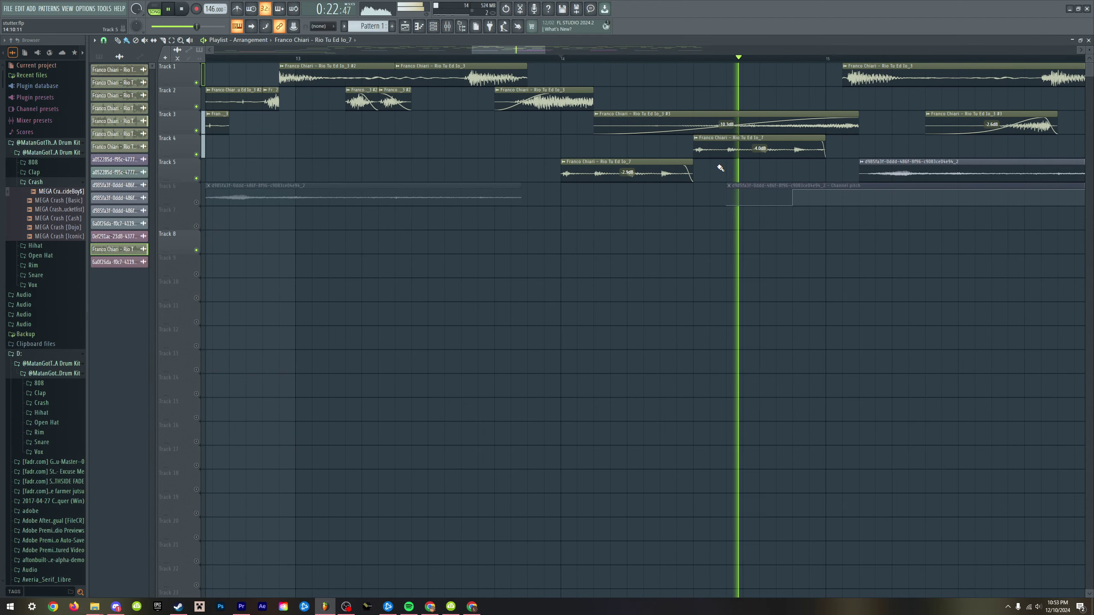
scroll(720, 168, "down", 4)
key("space")
scroll(758, 174, "up", 2)
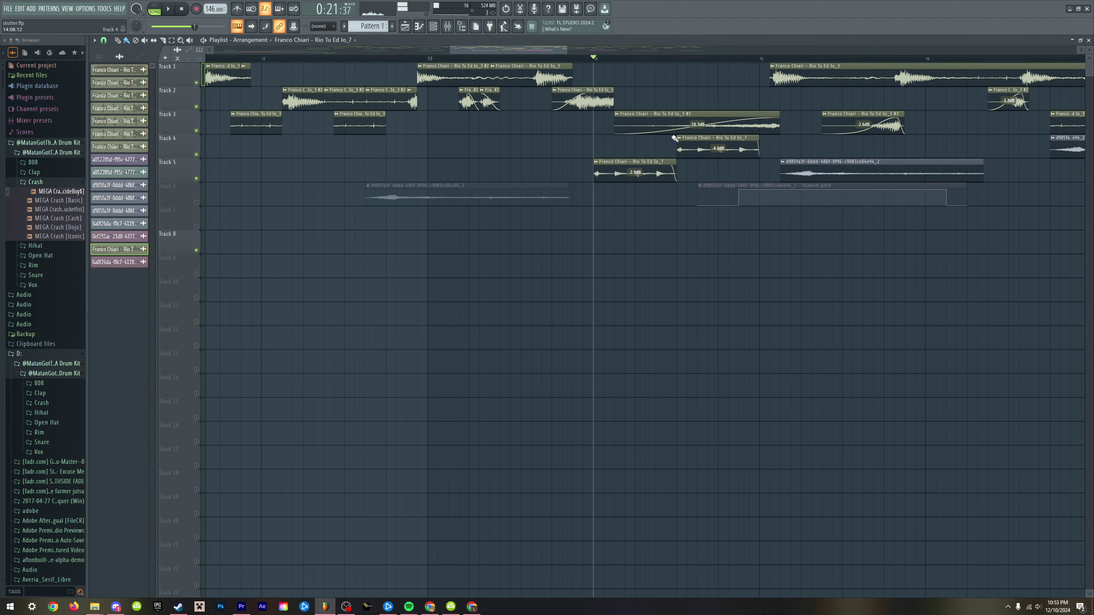
- Unmute all remaining playlist tracks, including tracks 6, 7 and 9
scroll(676, 139, "up", 2)
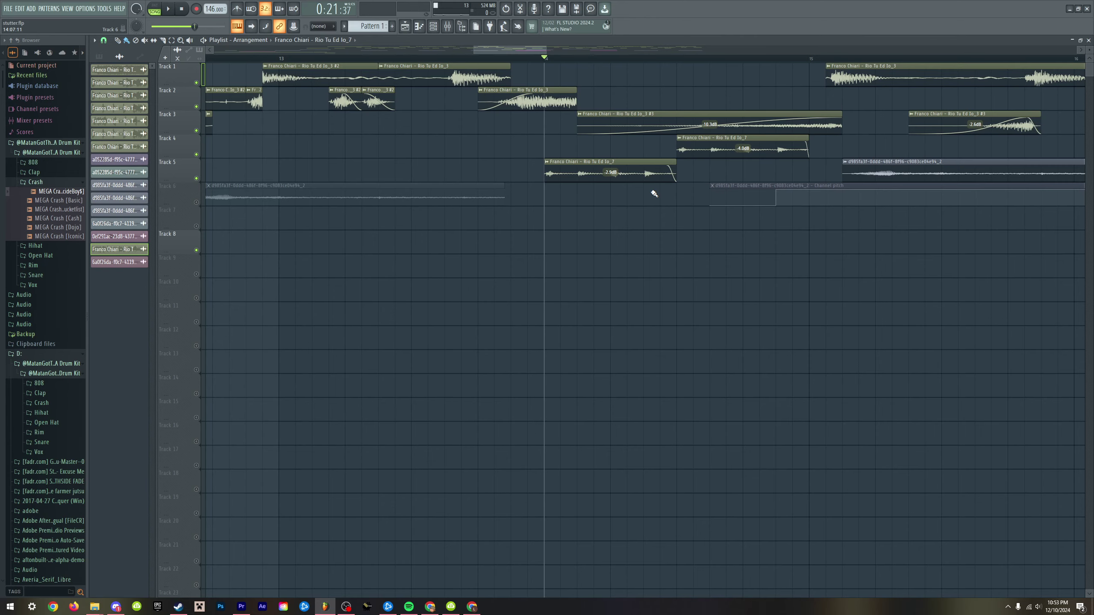
scroll(752, 217, "up", 2)
scroll(295, 273, "down", 6)
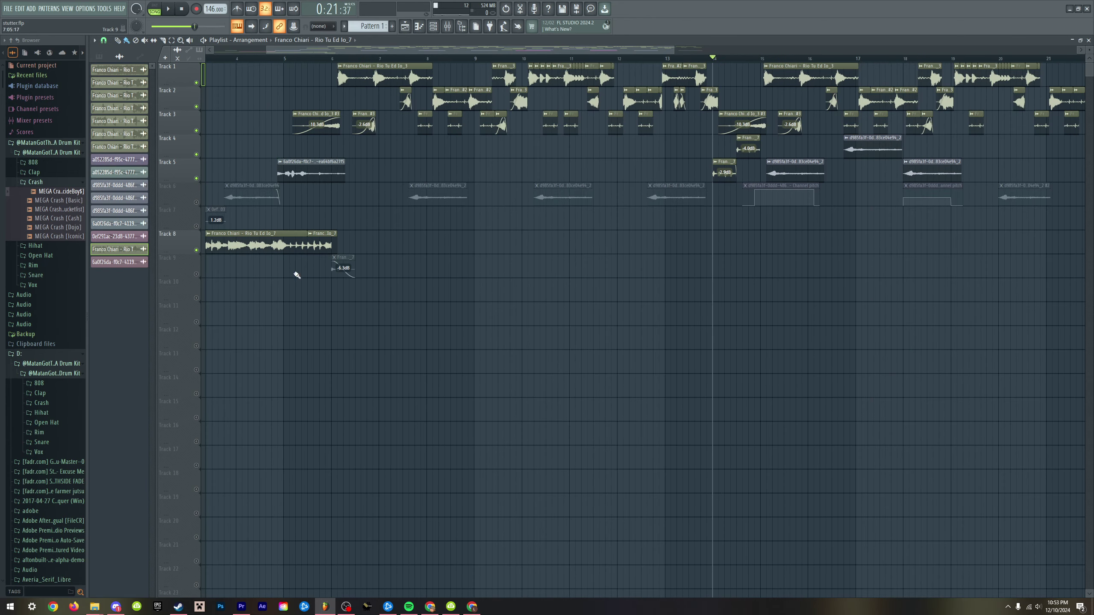
scroll(237, 269, "down", 2)
scroll(265, 164, "up", 4)
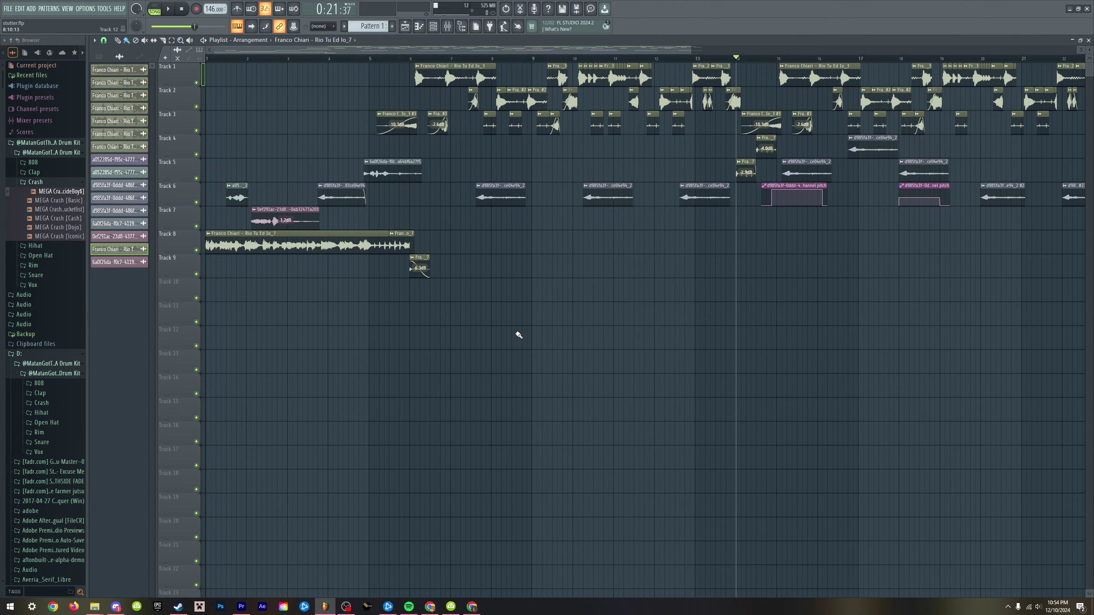
scroll(518, 335, "up", 5)
- Open and close the audio settings of the first clip on track 6, and place the playback position just before that clip
left_click_drag(318, 46, 258, 49)
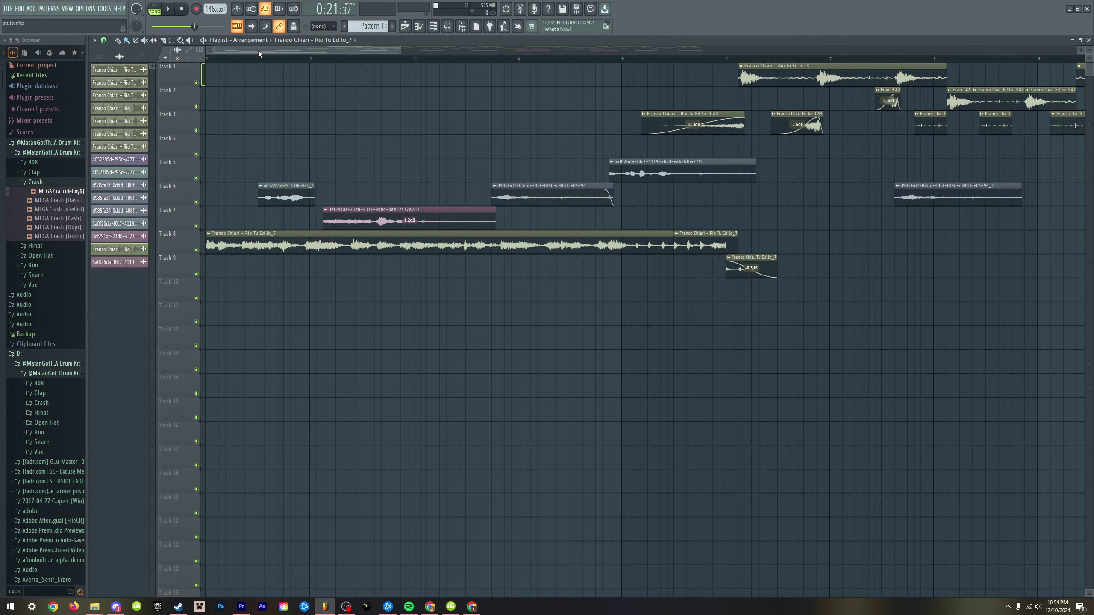
double_click(292, 203)
key("Escape")
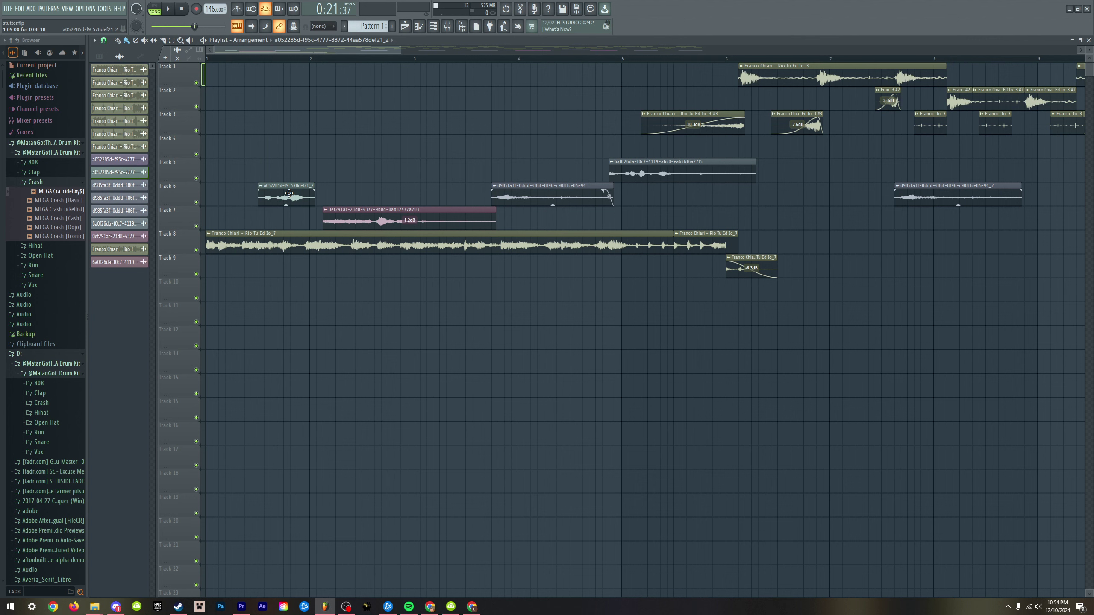
left_click(251, 59)
double_click(288, 199)
key("Escape")
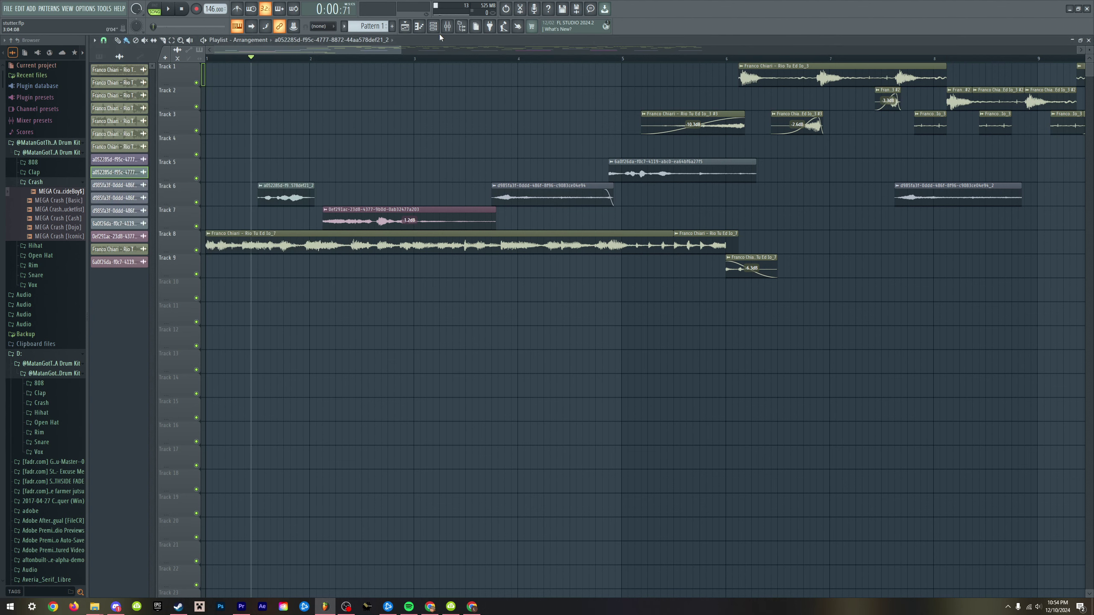
- Open the mixer and review the Fruity parametric EQ 2, Soundgoodizer and Fruity Reeverb 2 effects on Insert 4
left_click(446, 27)
left_click(957, 421)
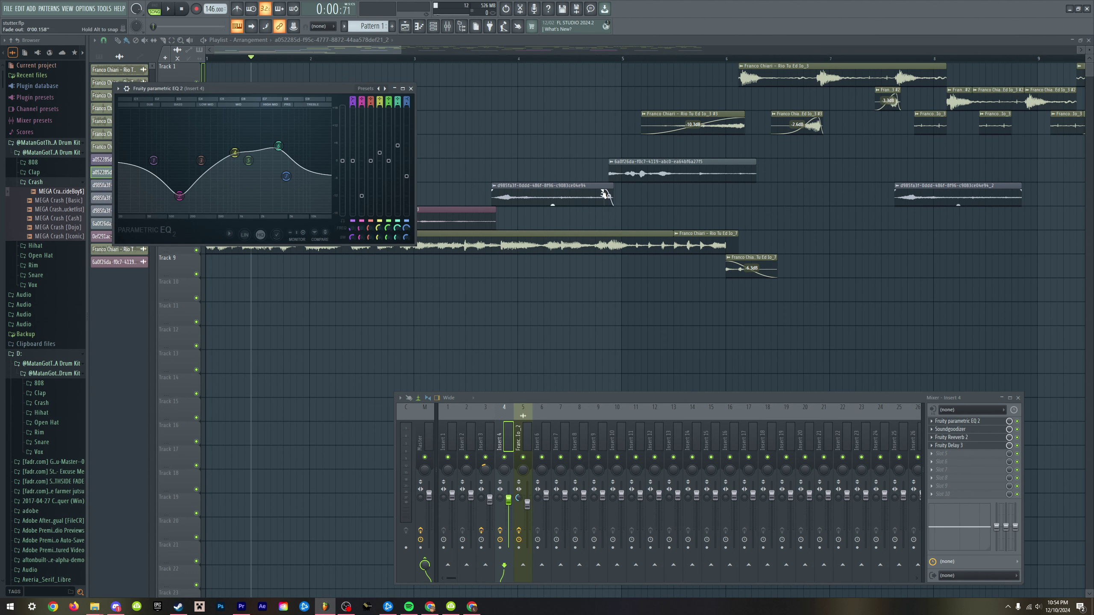
left_click_drag(179, 196, 179, 197)
left_click(964, 429)
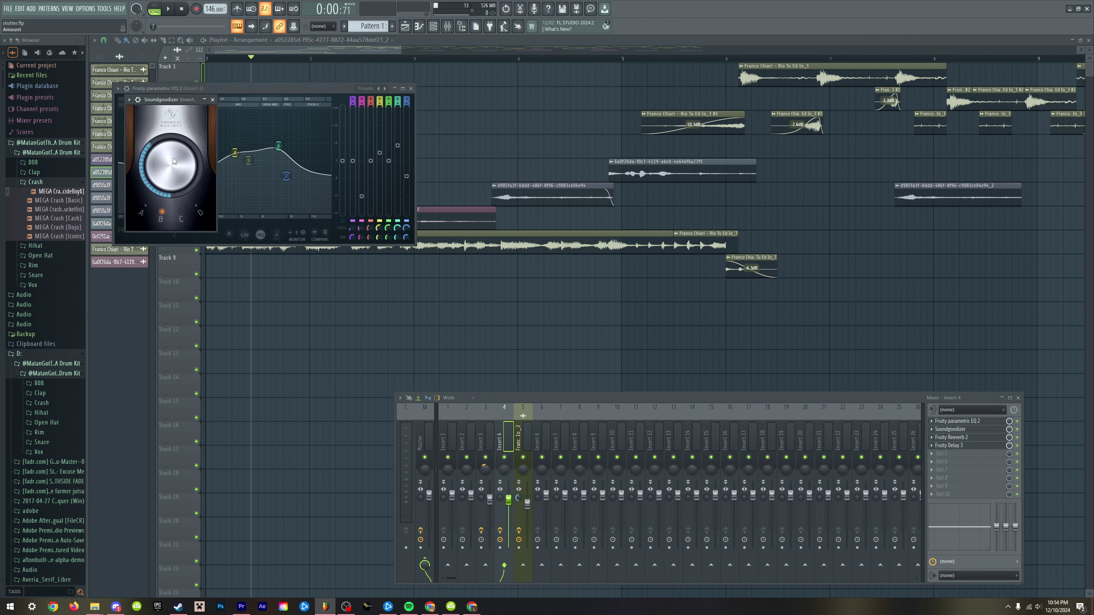
left_click(951, 437)
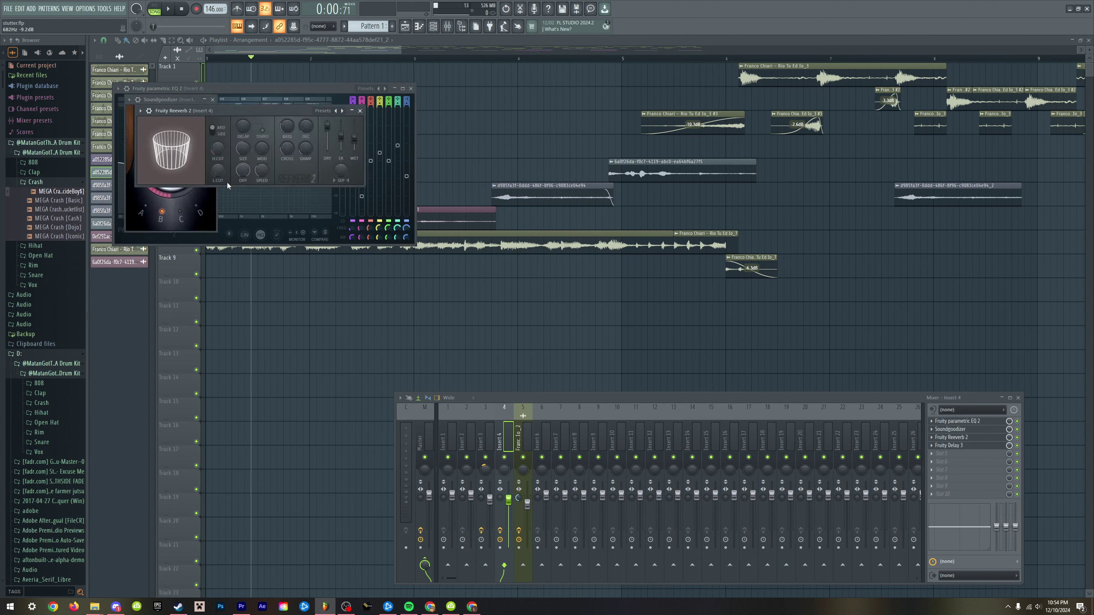
- Inspect the audio settings of the second clip on track 6 and the effect chain of its mixer insert
double_click(549, 201)
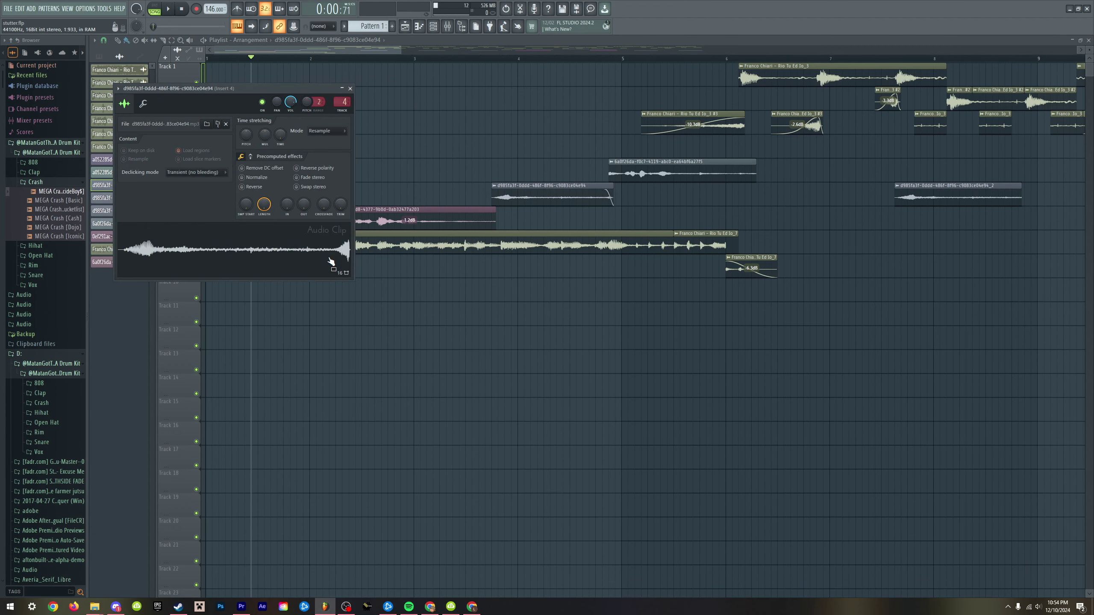
left_click(448, 28)
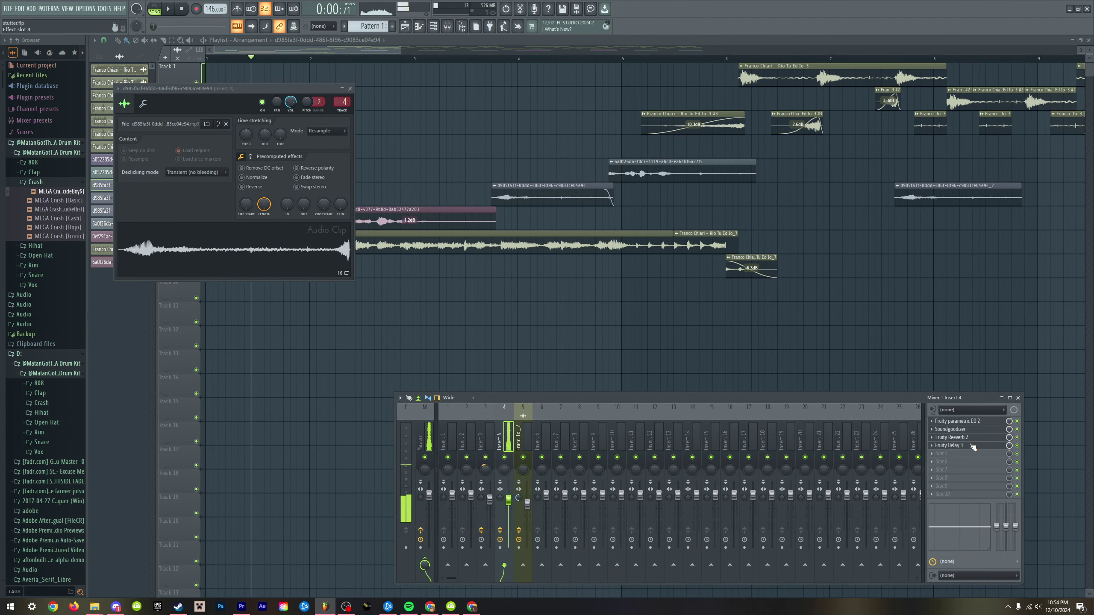
left_click(630, 354)
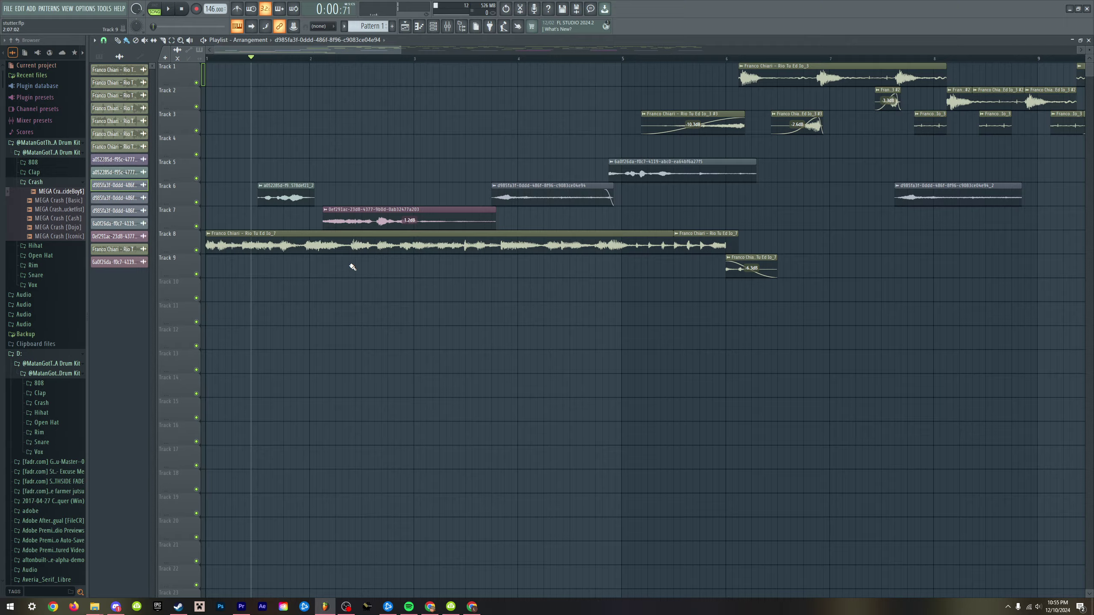
- Play the intro from just before the first track 6 clip into bar 5, and stop
scroll(352, 267, "down", 2)
key("space")
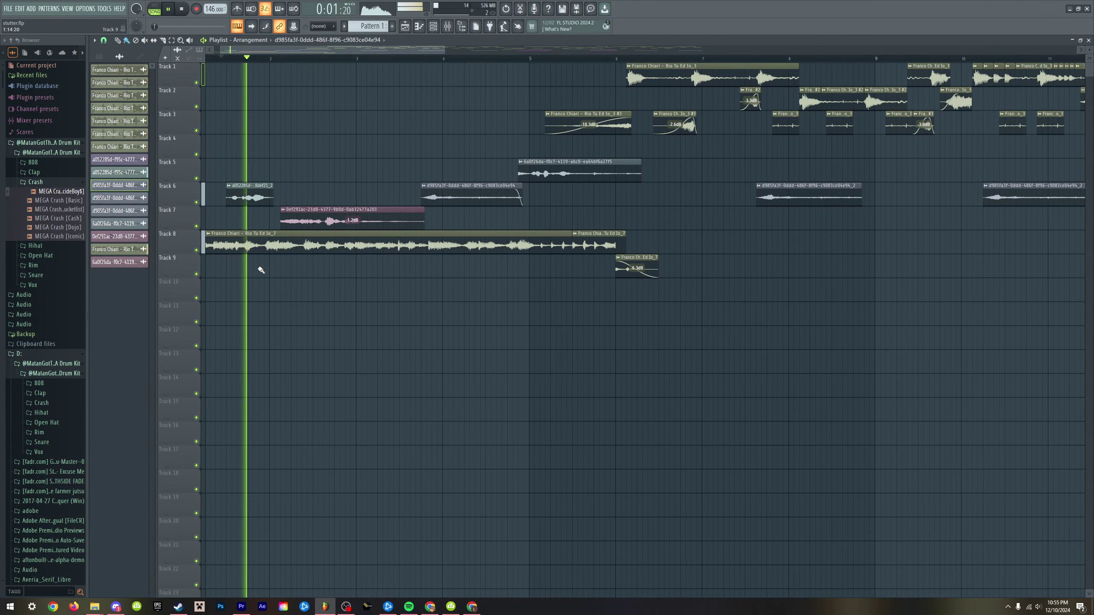
scroll(261, 270, "down", 2)
scroll(261, 269, "up", 2)
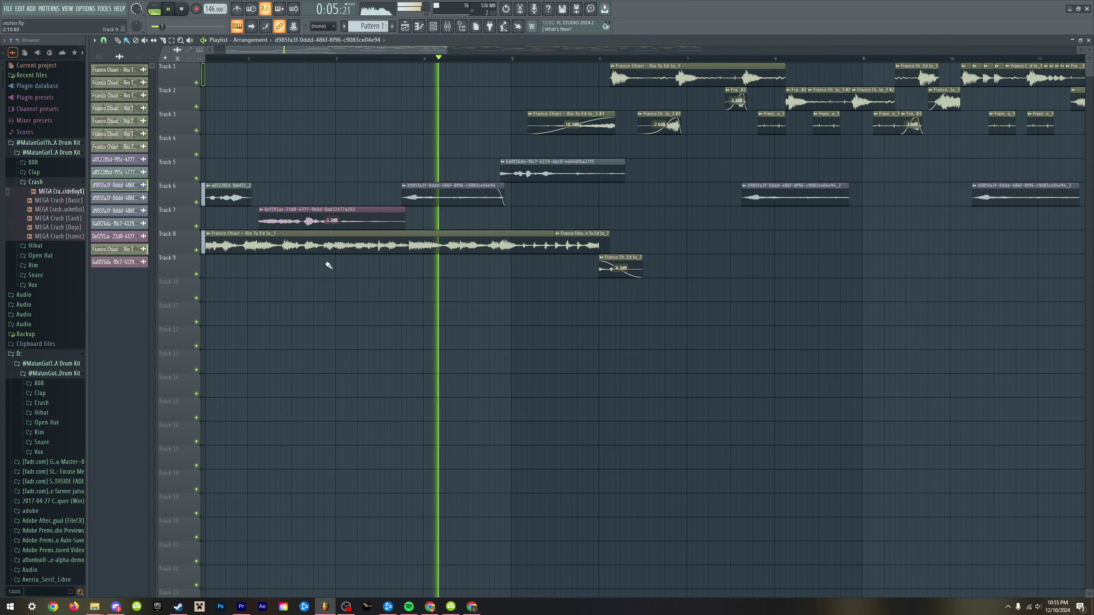
scroll(352, 267, "up", 1)
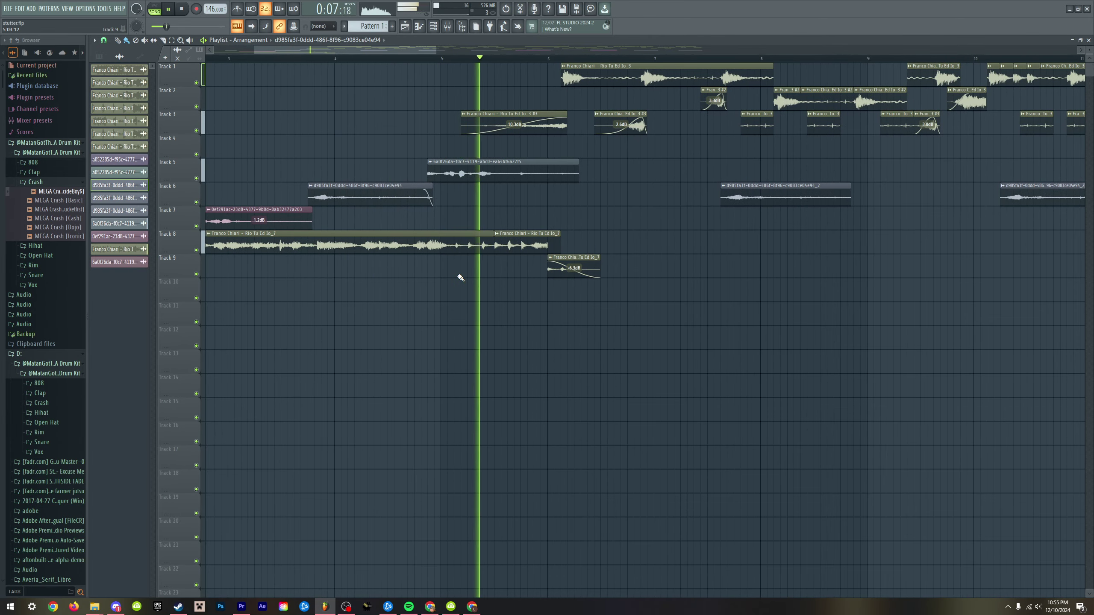
key("space")
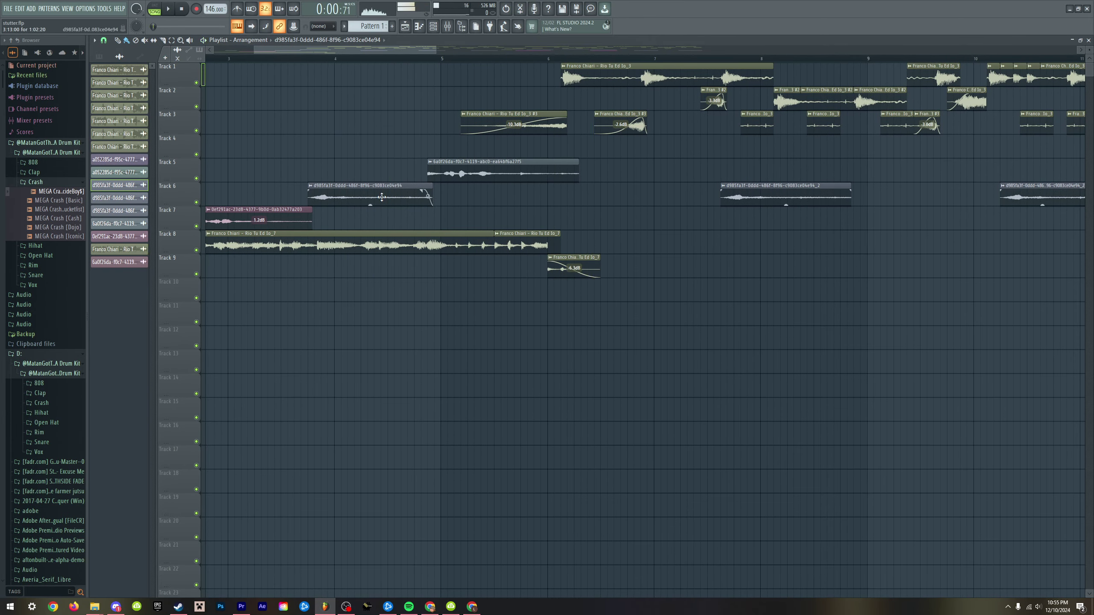
- Play the third clip on track 6 from just before its start in bar 7, and stop
double_click(382, 197)
scroll(642, 256, "down", 1)
right_click(668, 264)
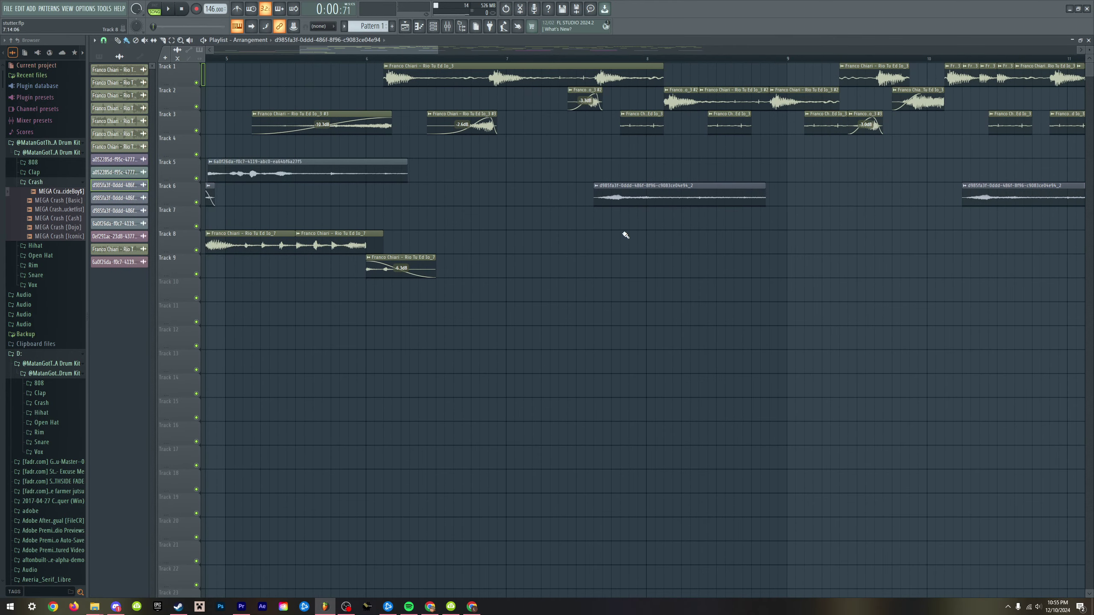
scroll(585, 58, "up", 2)
left_click(585, 58)
key("space")
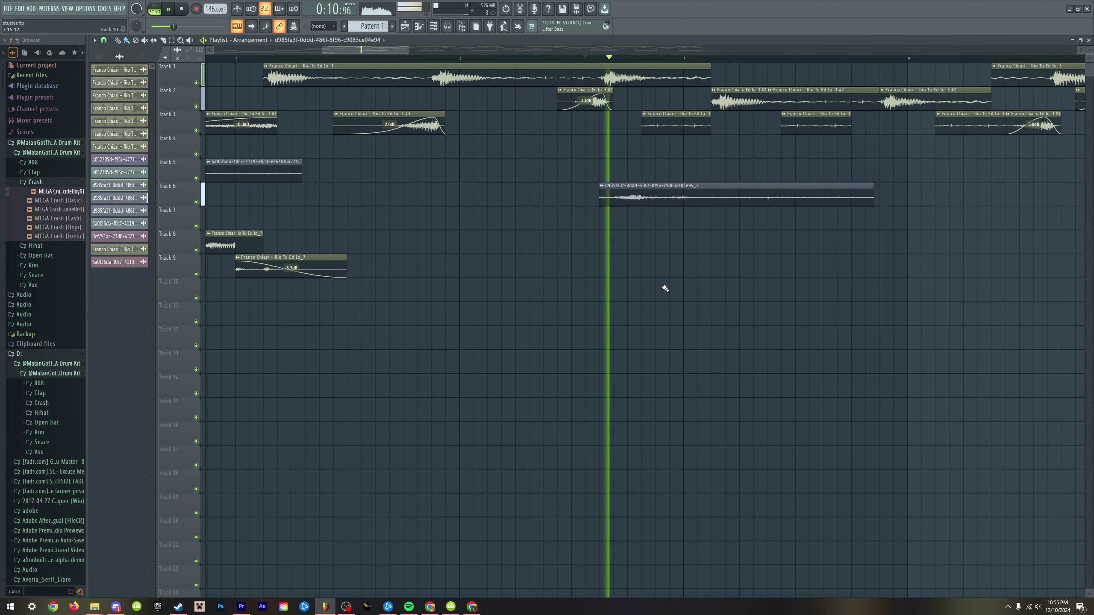
scroll(662, 288, "down", 5)
scroll(830, 288, "up", 4)
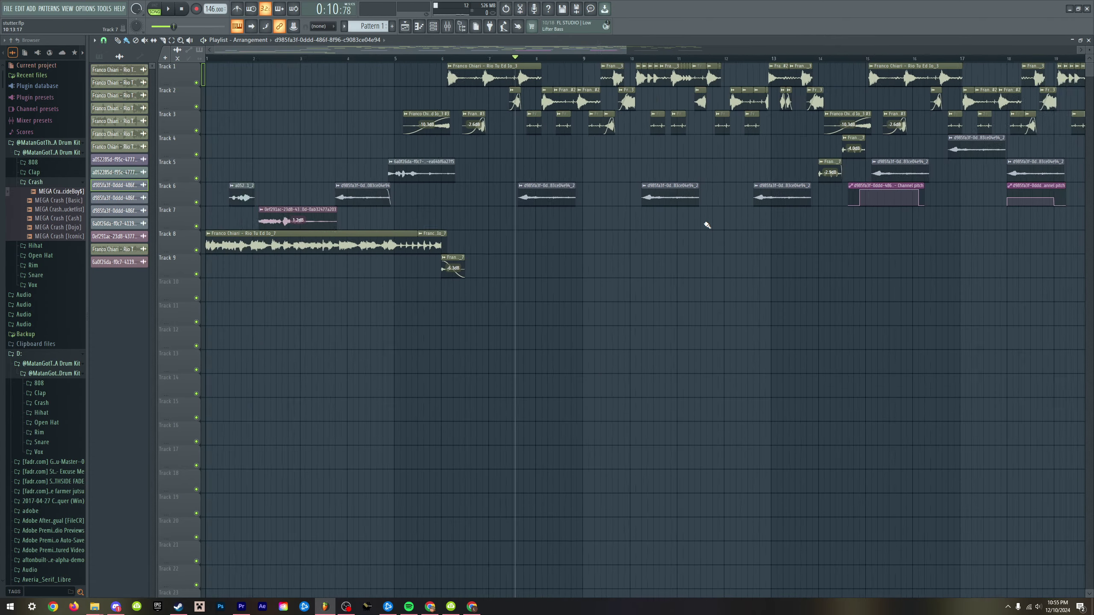
scroll(707, 225, "up", 1)
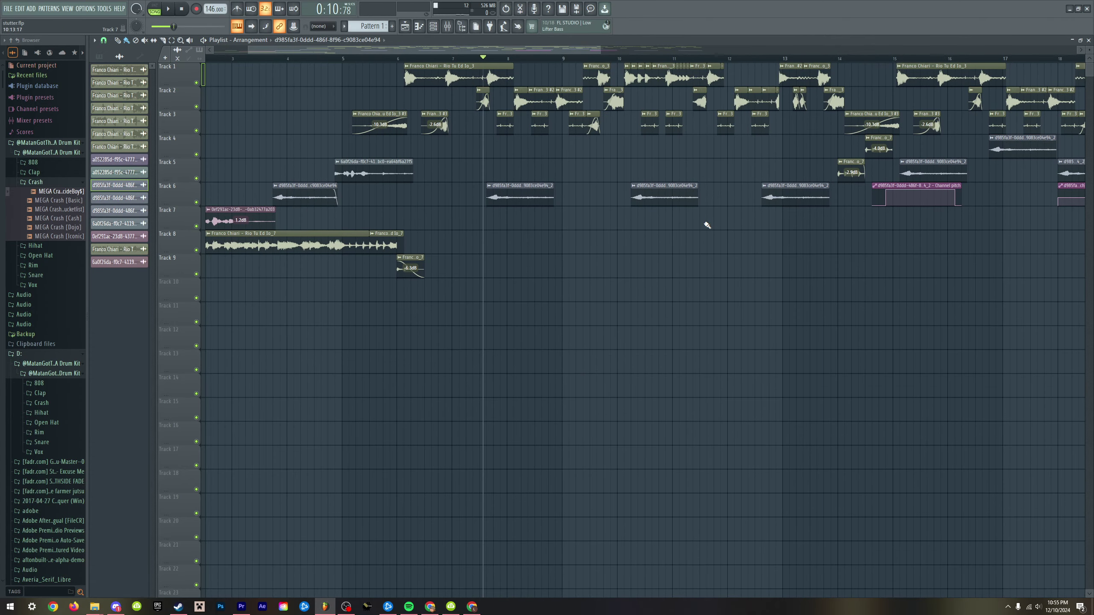
- Play the section with the pitch-automated track 5 clip from just before bar 15, and stop
scroll(776, 223, "up", 6)
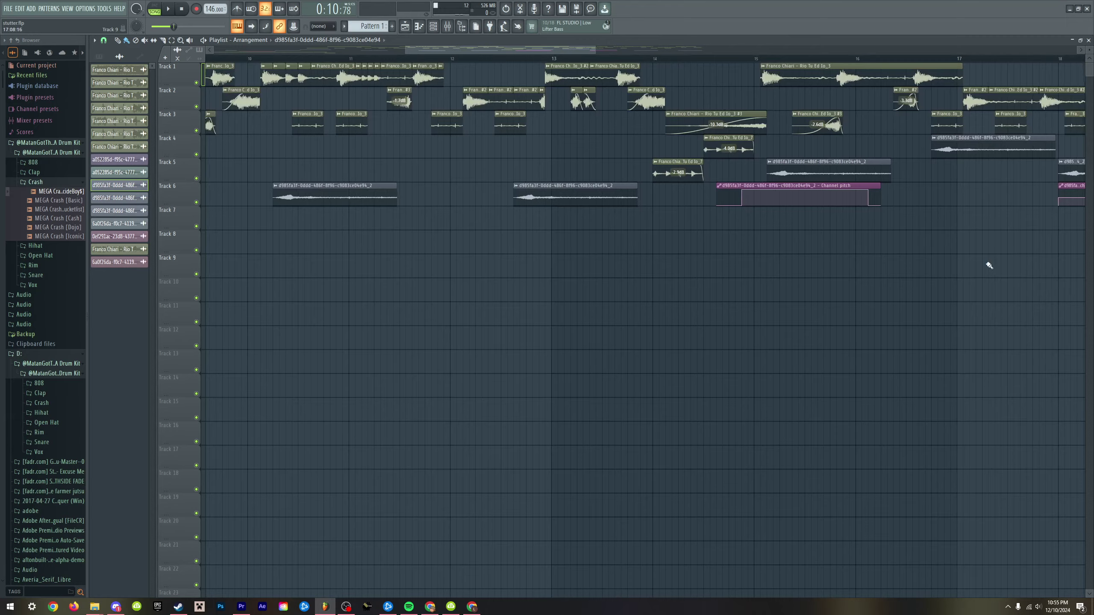
left_click(751, 60)
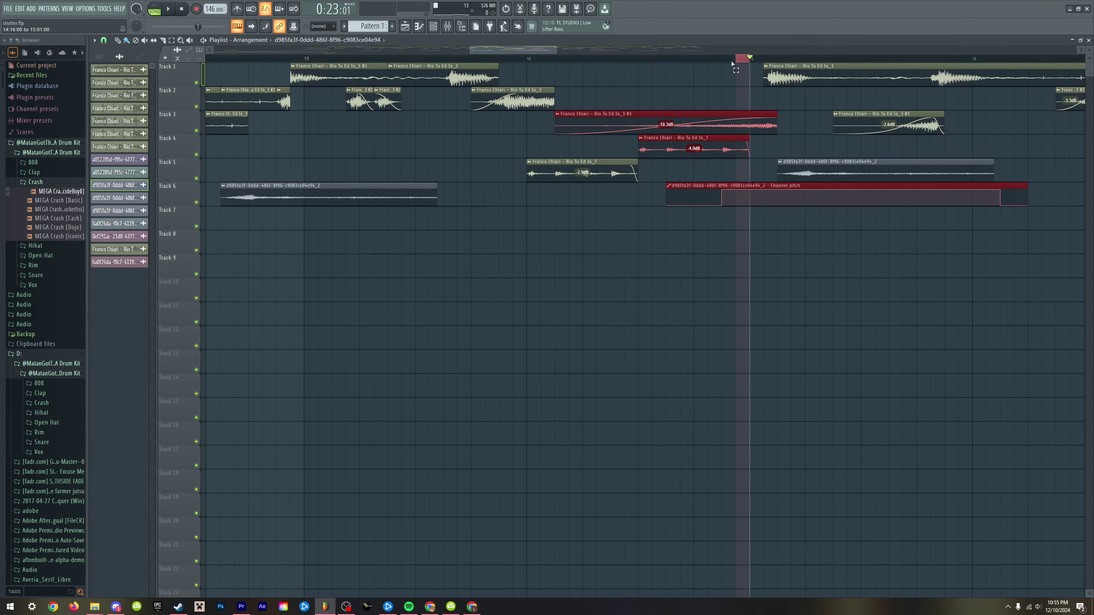
left_click(736, 60)
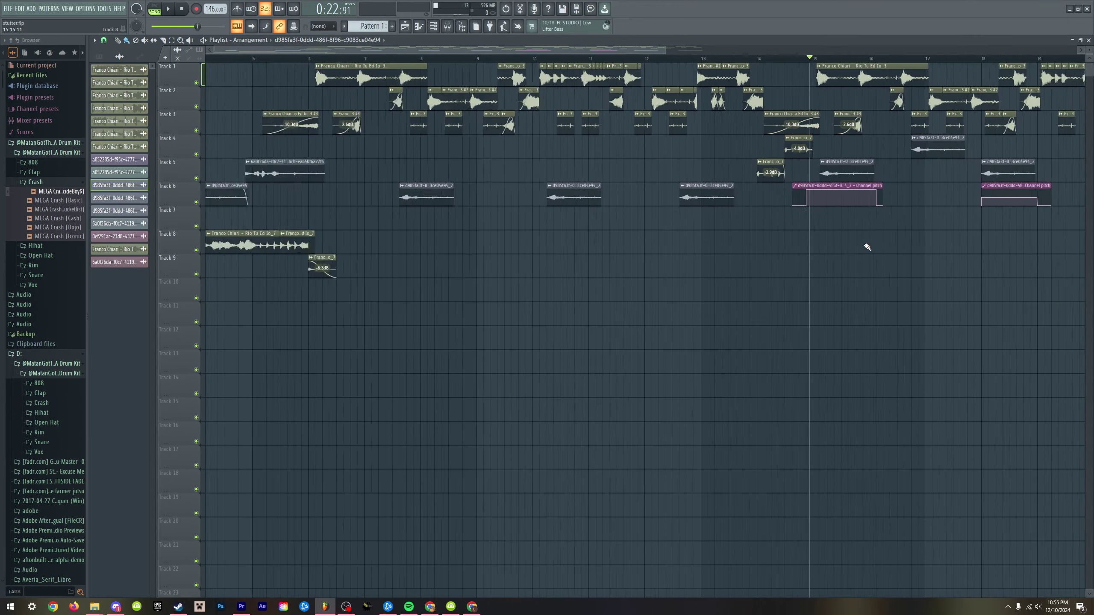
scroll(867, 247, "up", 3)
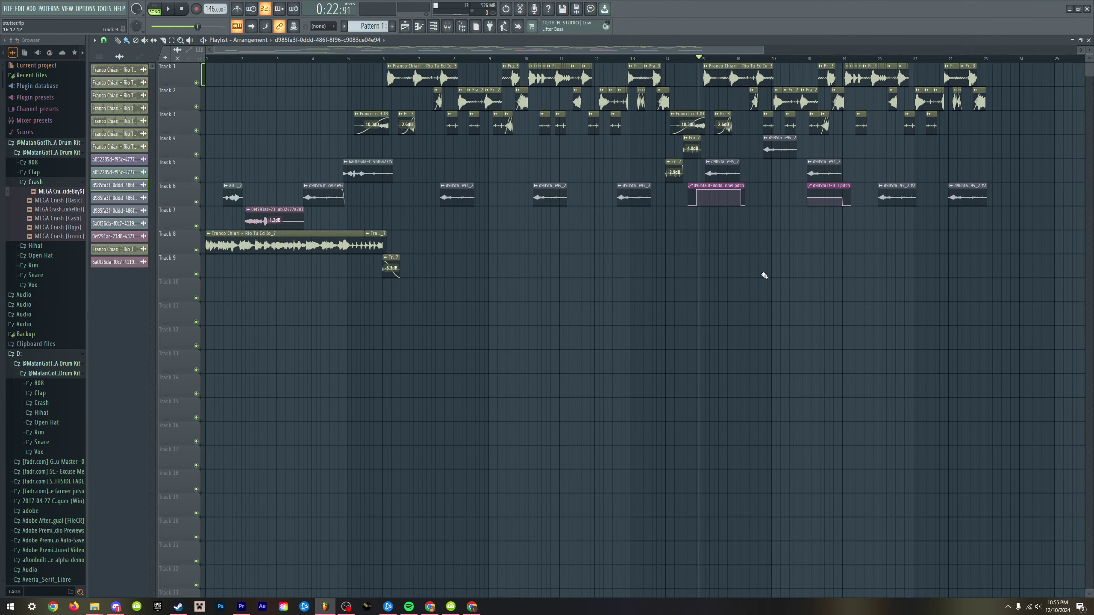
key("space")
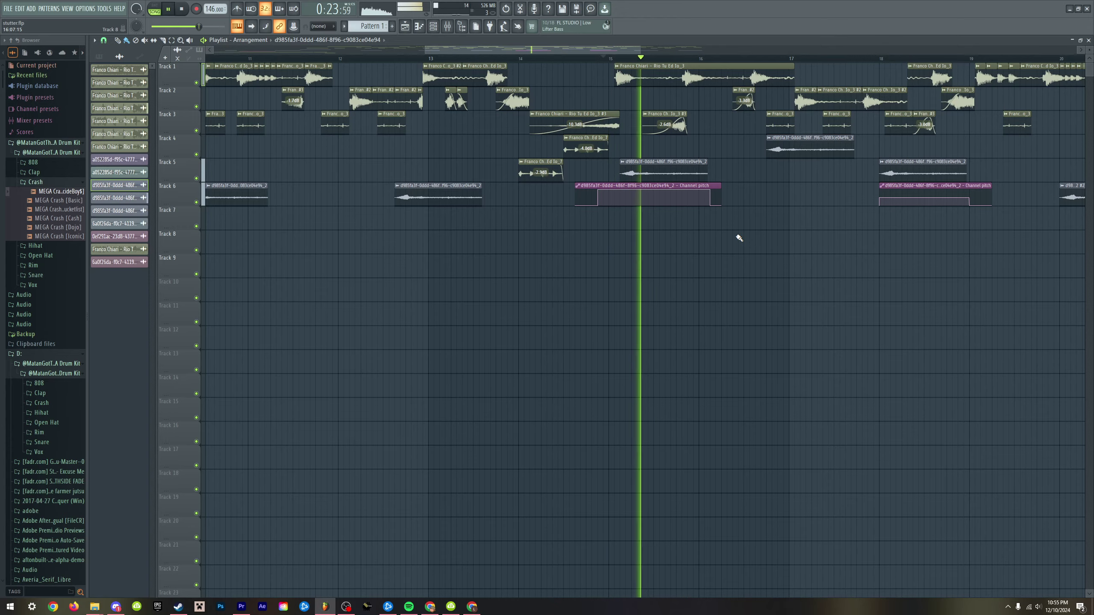
key("space")
- Play short excerpts of the track 5 clip at bar 18 and the long track 4 clip in bar 16
scroll(797, 186, "up", 2)
left_click(960, 59)
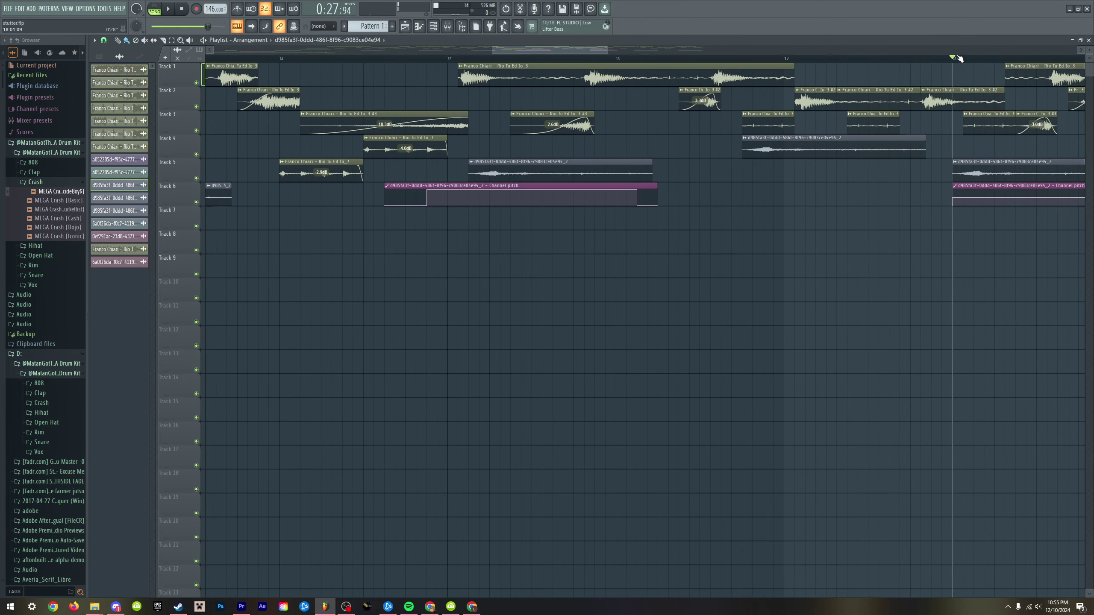
key("space")
key("space")
scroll(882, 112, "down", 3)
left_click(896, 59)
key("space")
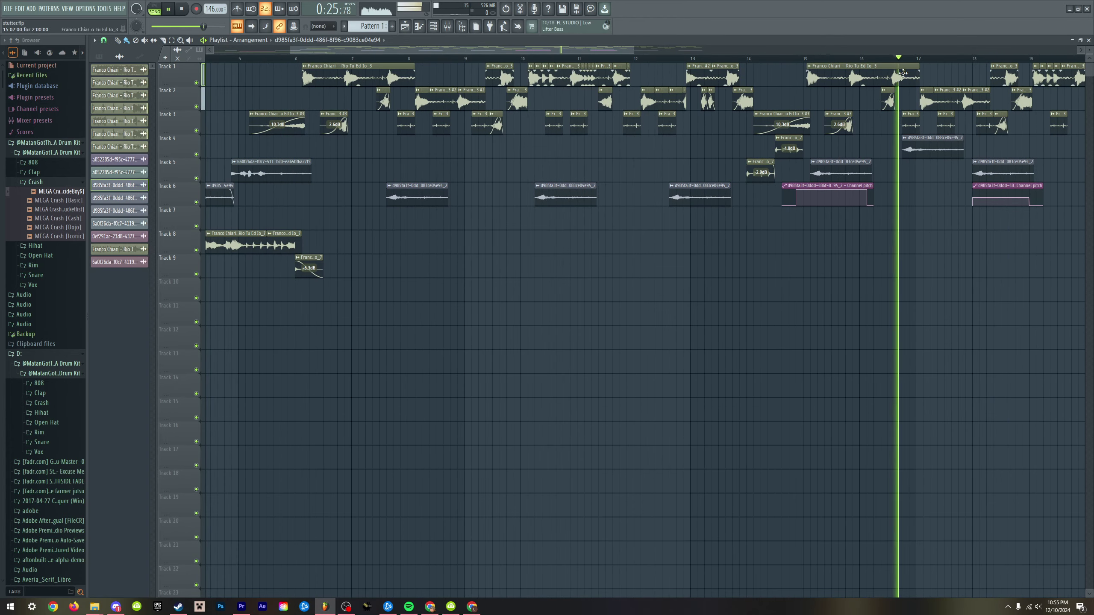
key("space")
- Play a short excerpt of the track 6 clip starting at bar 20, and stop
scroll(1077, 237, "down", 3)
scroll(1077, 237, "up", 3)
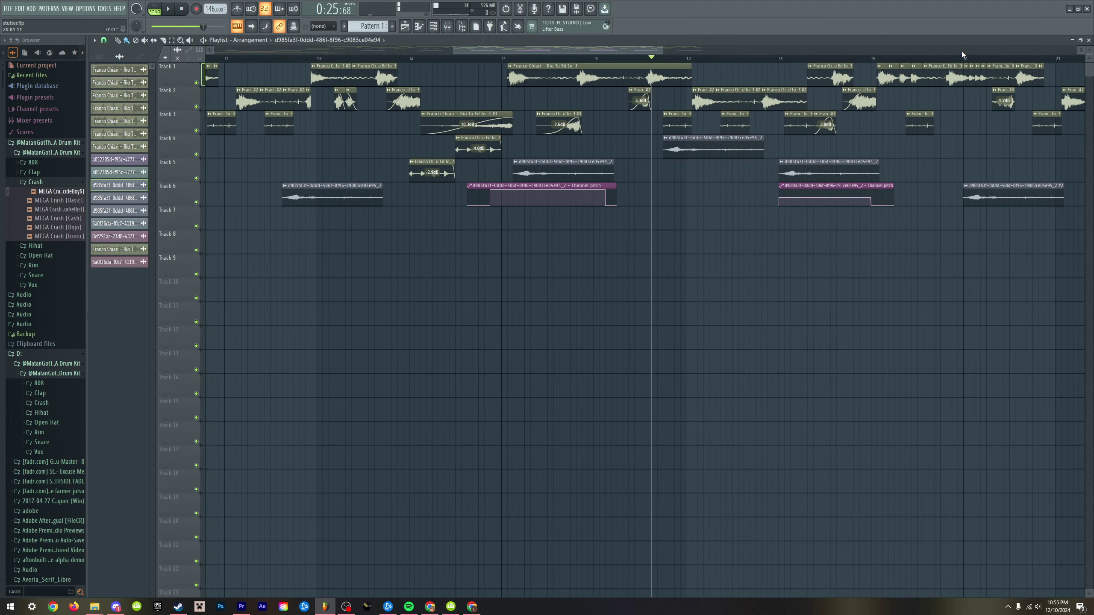
left_click(956, 59)
key("space")
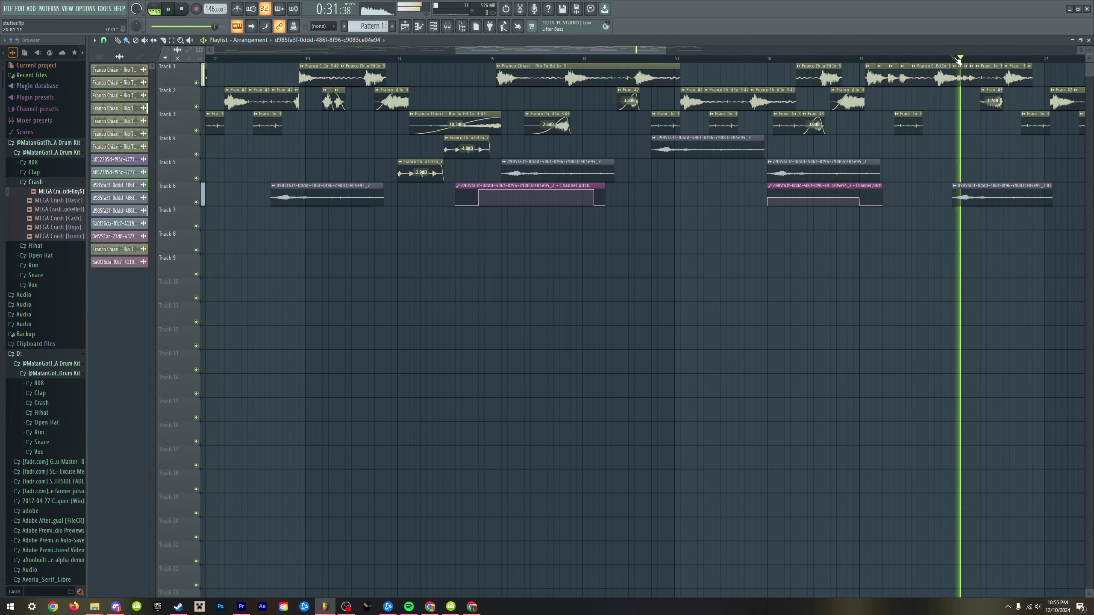
key("space")
- Show the whole arrangement and play it from bar 6, where the first long track 1 clip begins
scroll(931, 261, "down", 3)
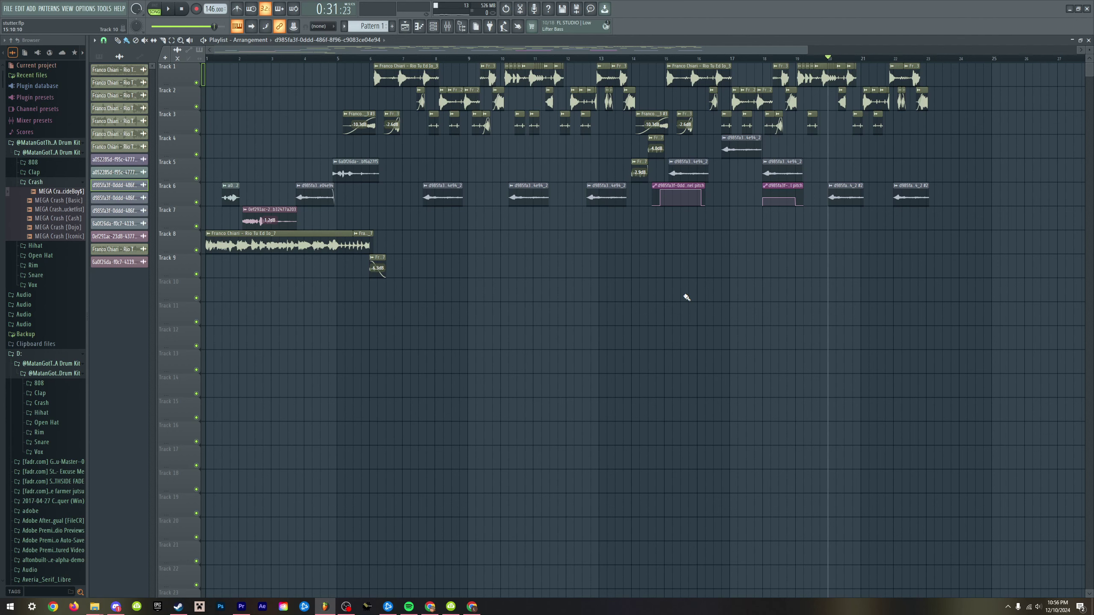
scroll(678, 310, "down", 3)
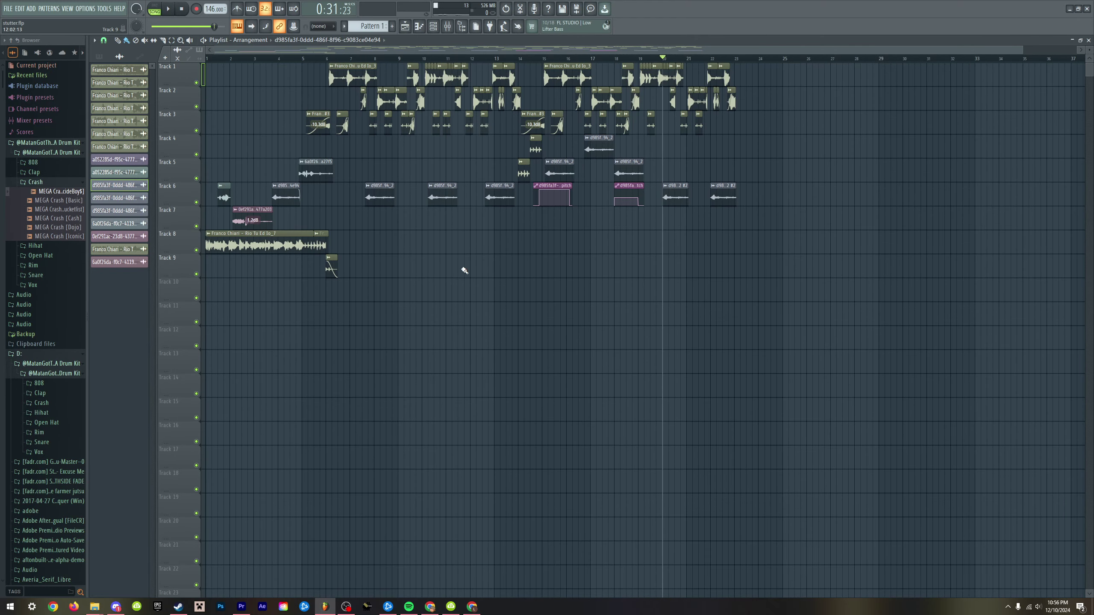
scroll(380, 247, "up", 6)
scroll(314, 140, "down", 1)
scroll(321, 75, "down", 4)
key("space")
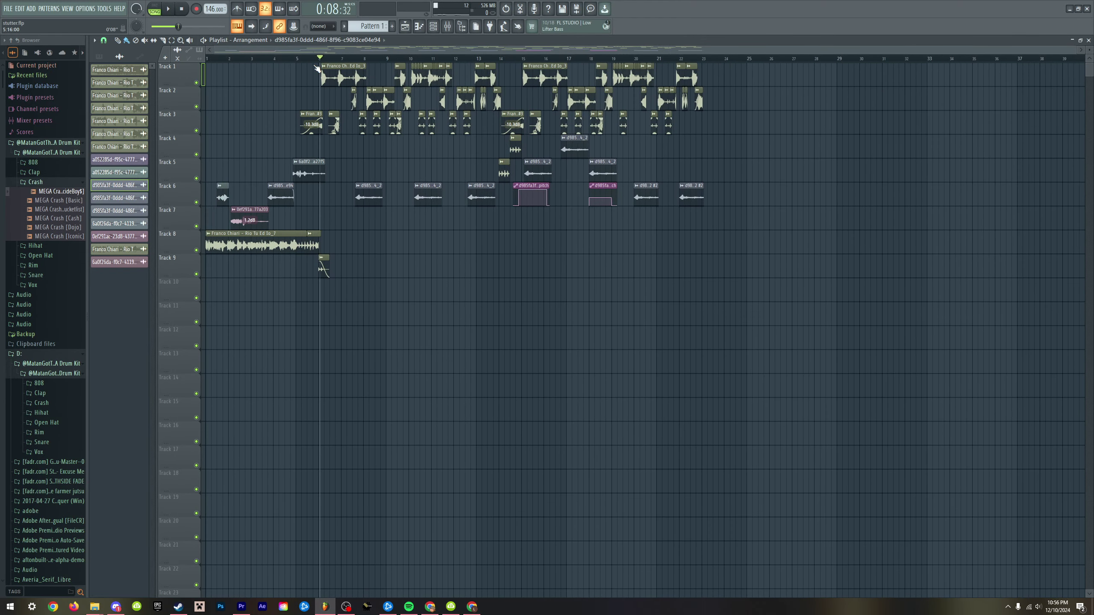